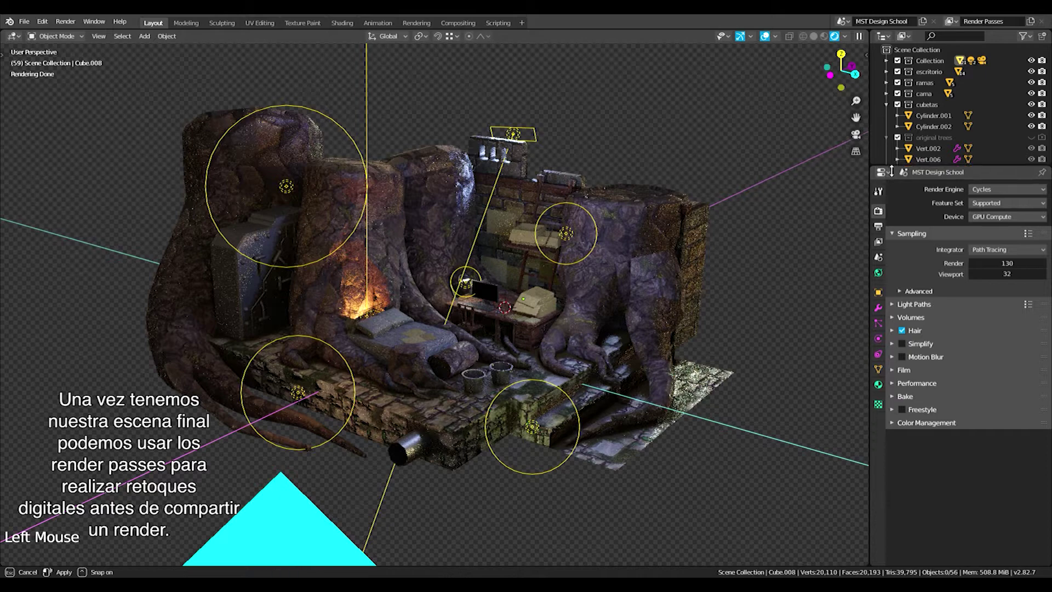
Split the 3D viewport into upper and lower areas and turn the lower one into a Compositor
mouse_move(3, 562)
mouse_down()
mouse_move(43, 308)
mouse_move(44, 322)
mouse_up()
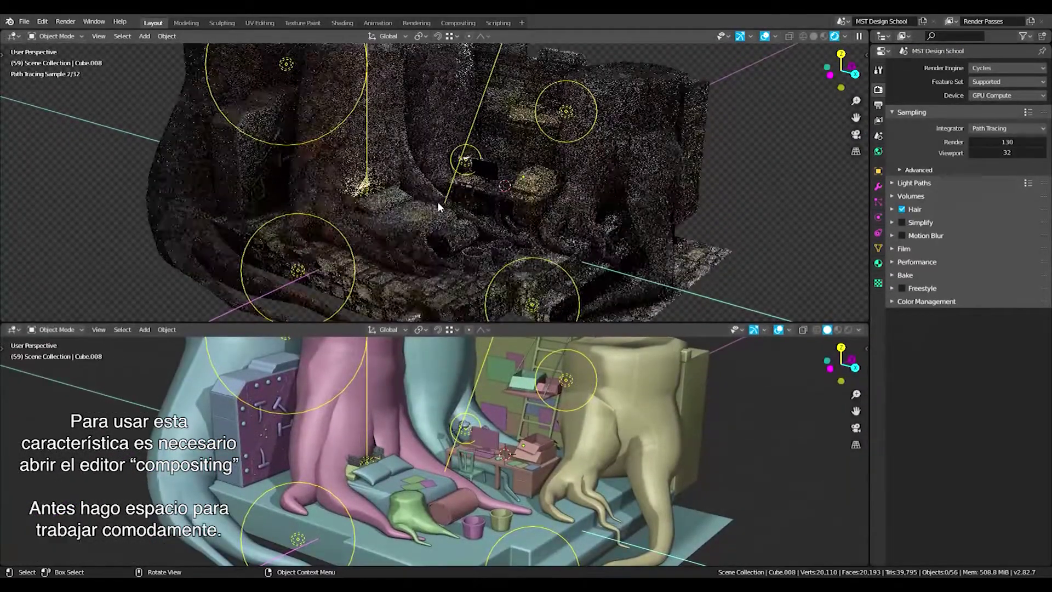
scroll(438, 202, down, 3)
scroll(438, 202, up, 1)
click(13, 330)
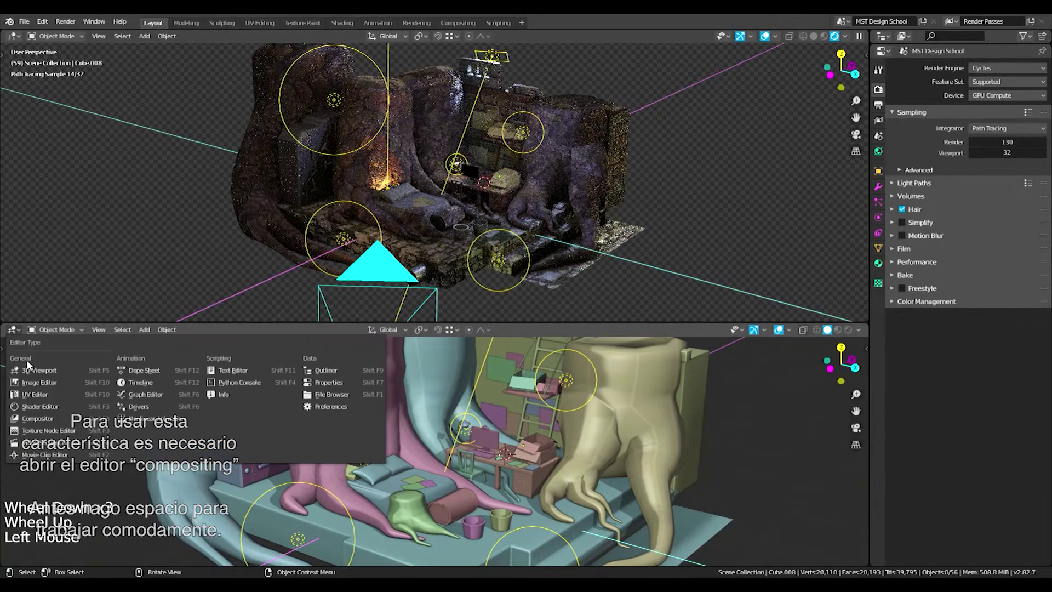
click(51, 418)
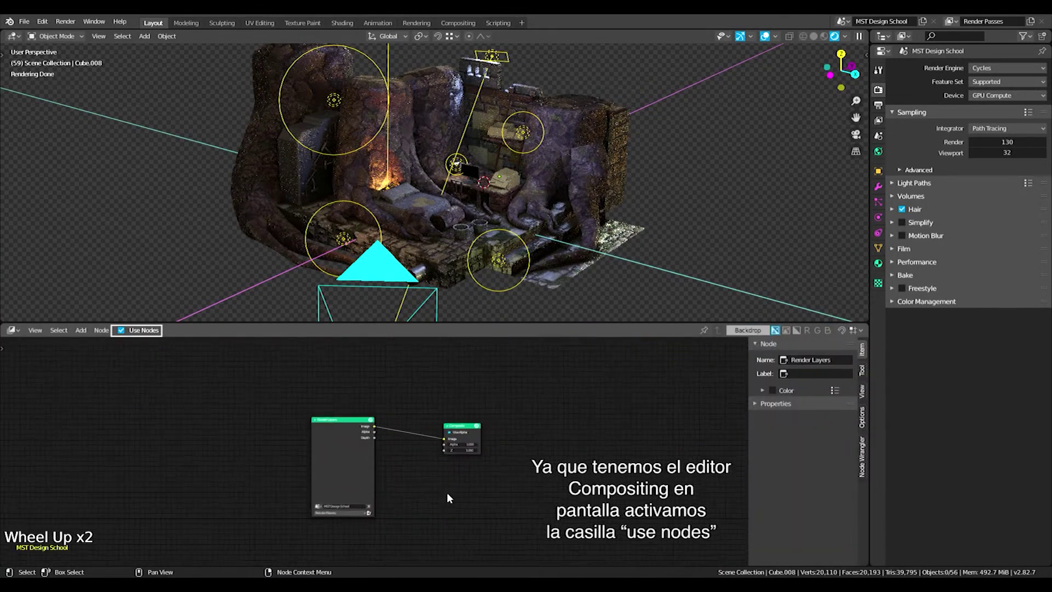
Hide the Compositor's sidebar to free space around the Render Layers and Composite nodes
scroll(446, 493, up, 9)
middle_drag(445, 491, 449, 476)
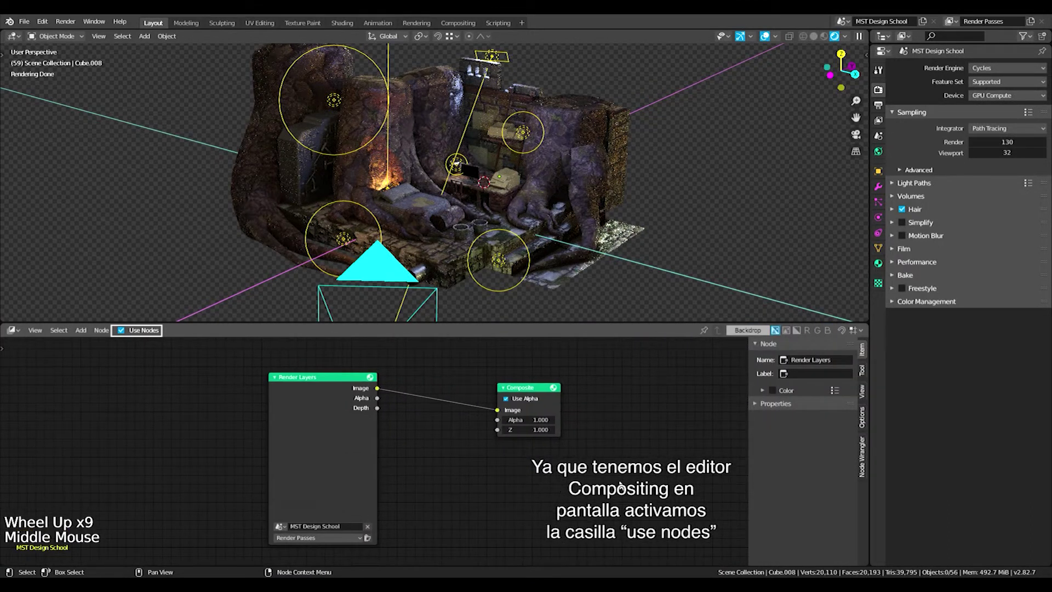
key(n)
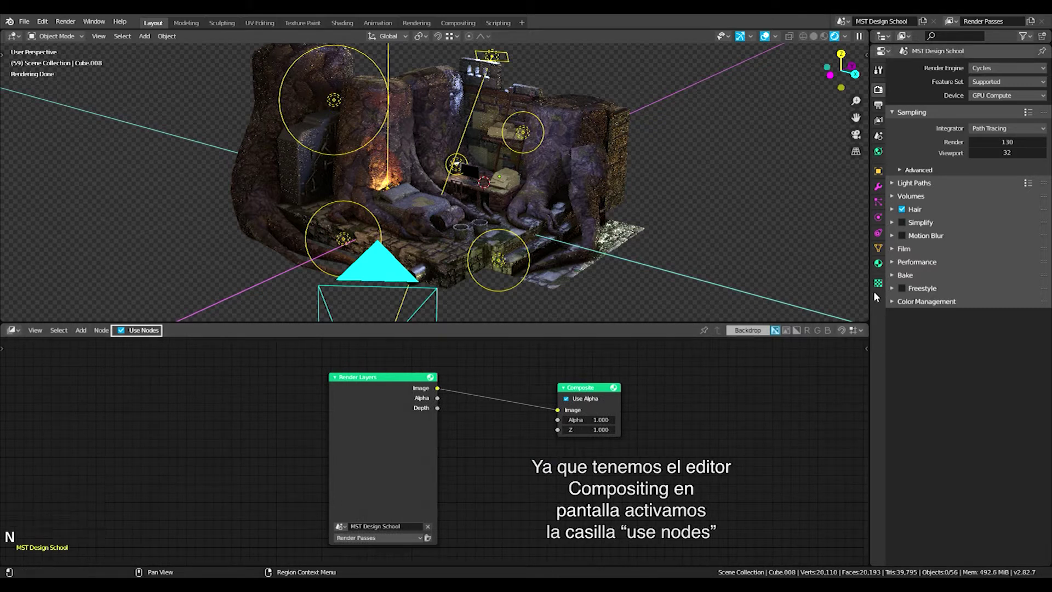
Enable the Emission, Environment, Shadow and Ambient Occlusion passes for the view layer
click(878, 121)
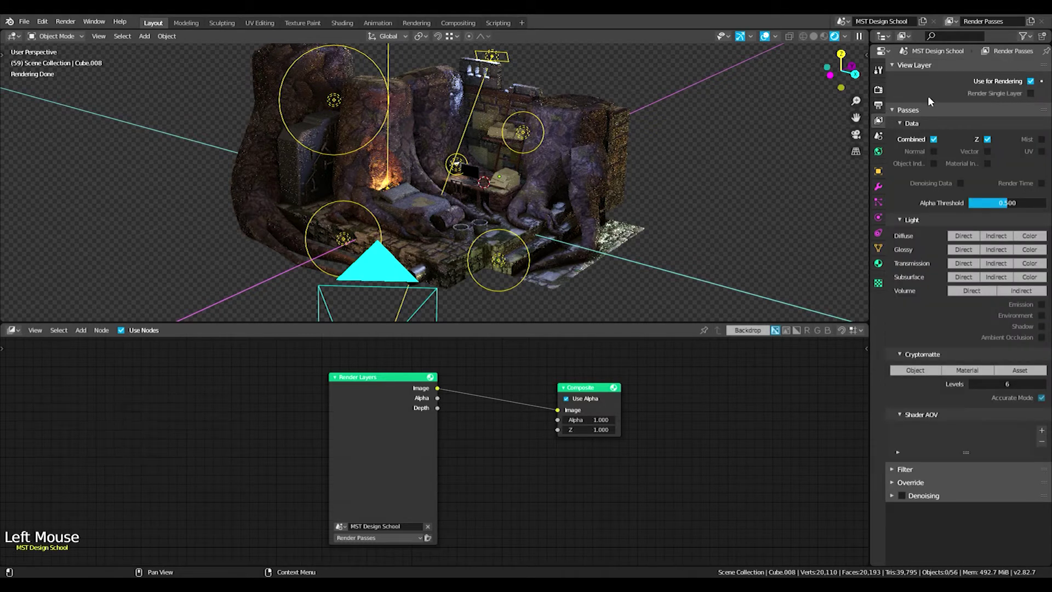
click(890, 65)
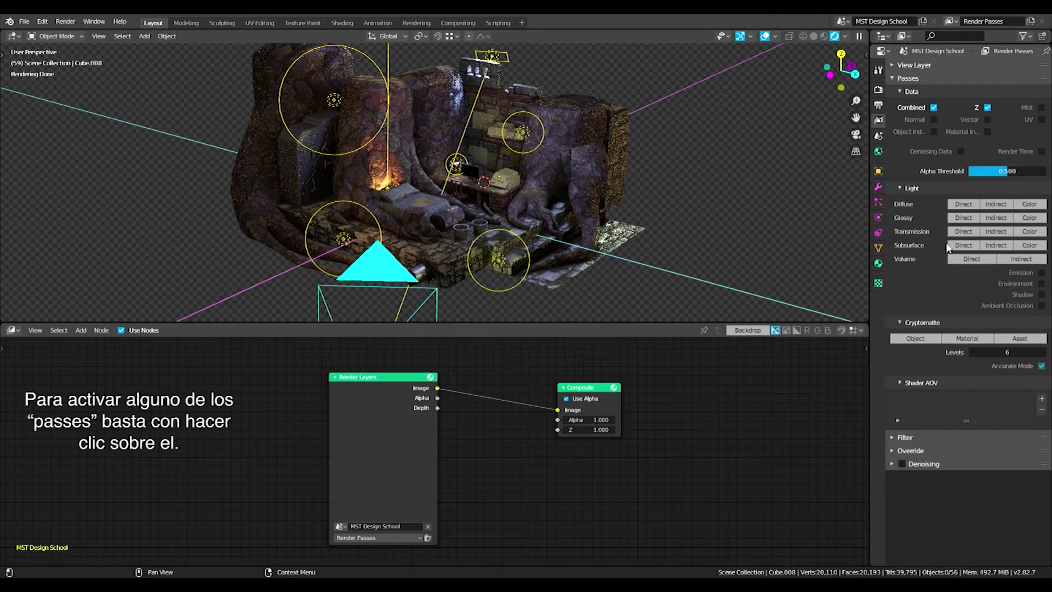
click(1041, 272)
click(1041, 284)
click(1042, 295)
click(1042, 305)
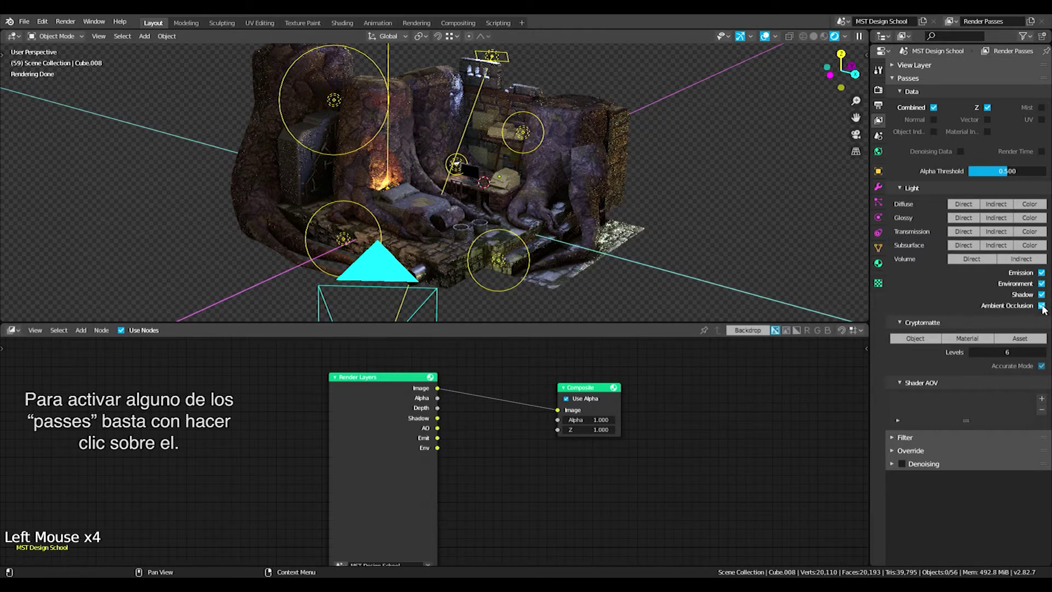
scroll(493, 427, up, 2)
middle_drag(482, 435, 510, 413)
scroll(499, 422, up, 2)
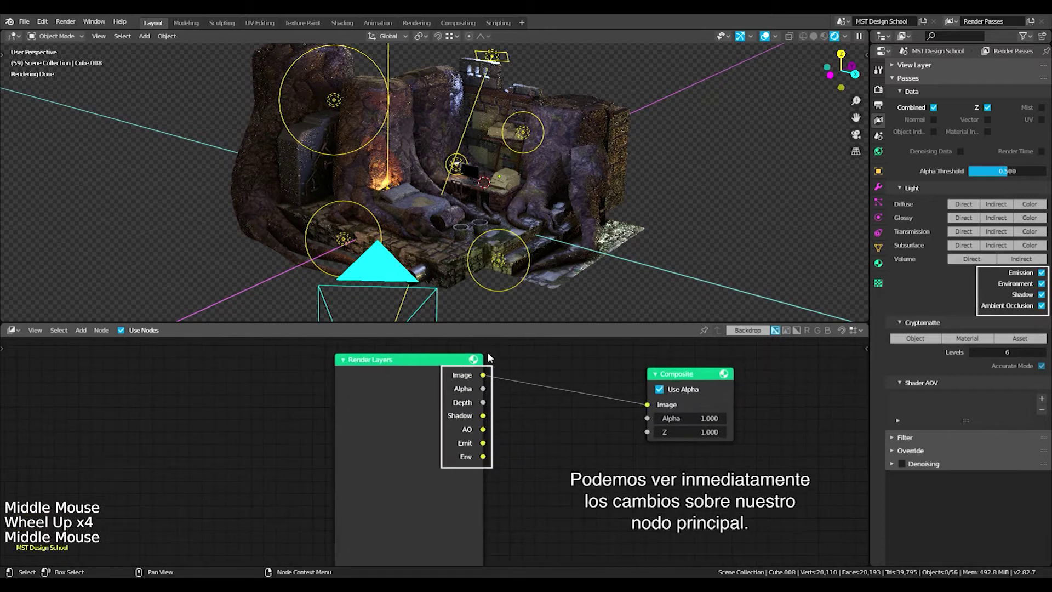
Disable the Emission, Environment and Shadow passes, keeping only Ambient Occlusion enabled among the light passes
click(1042, 305)
click(1041, 295)
click(1041, 284)
click(1042, 273)
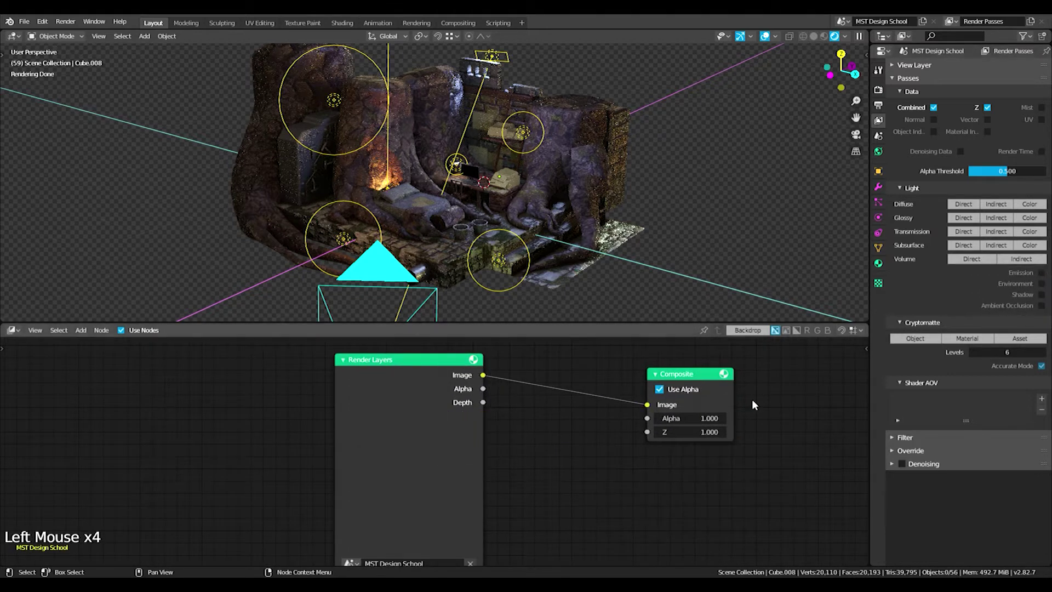
click(1042, 306)
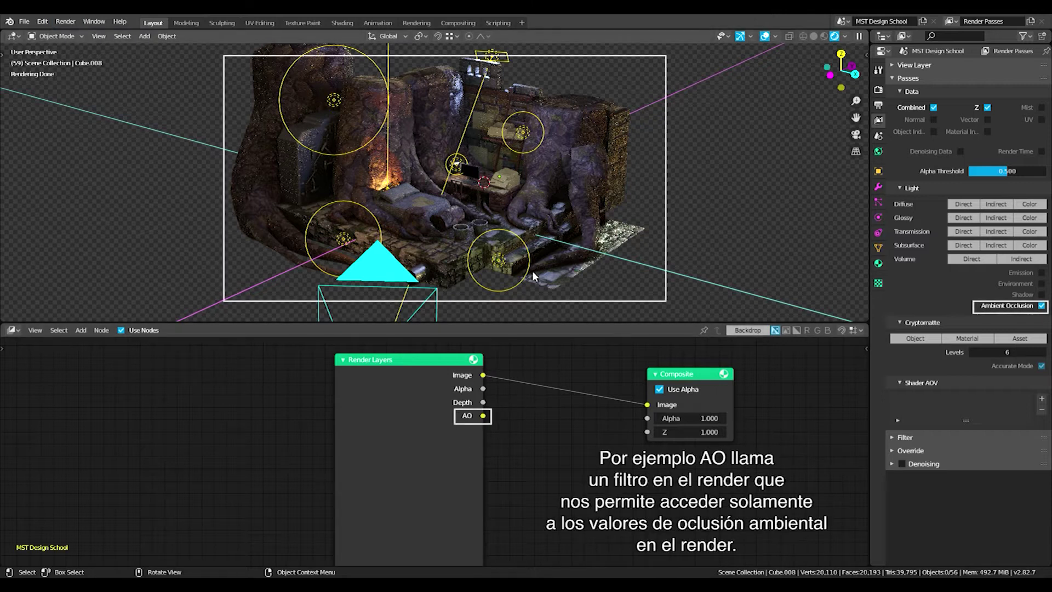
Hide the overlays in the 3D viewport and split off an Image Editor beside it
click(765, 36)
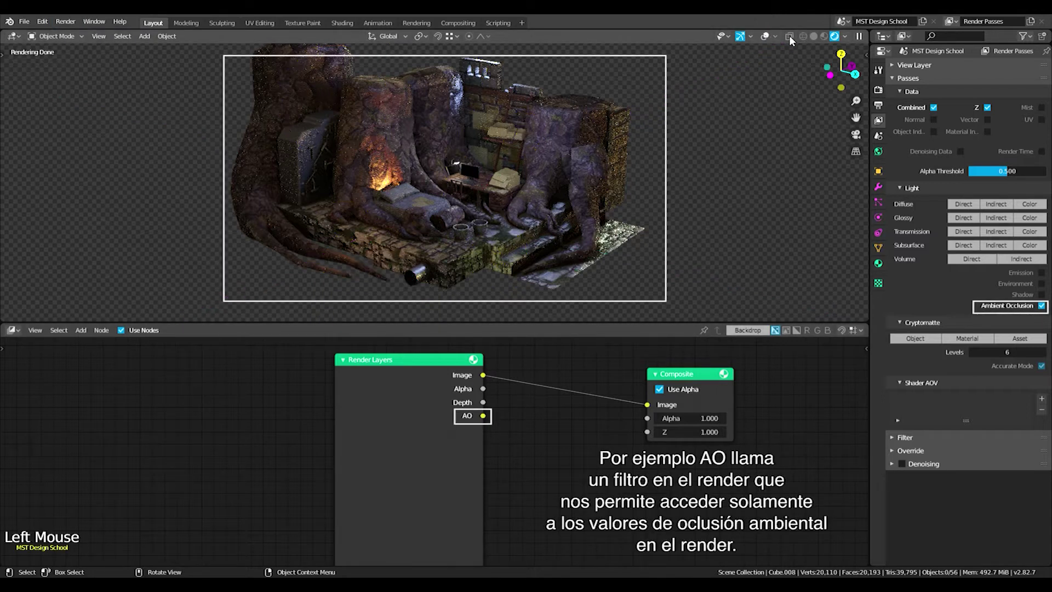
drag(866, 32, 743, 37)
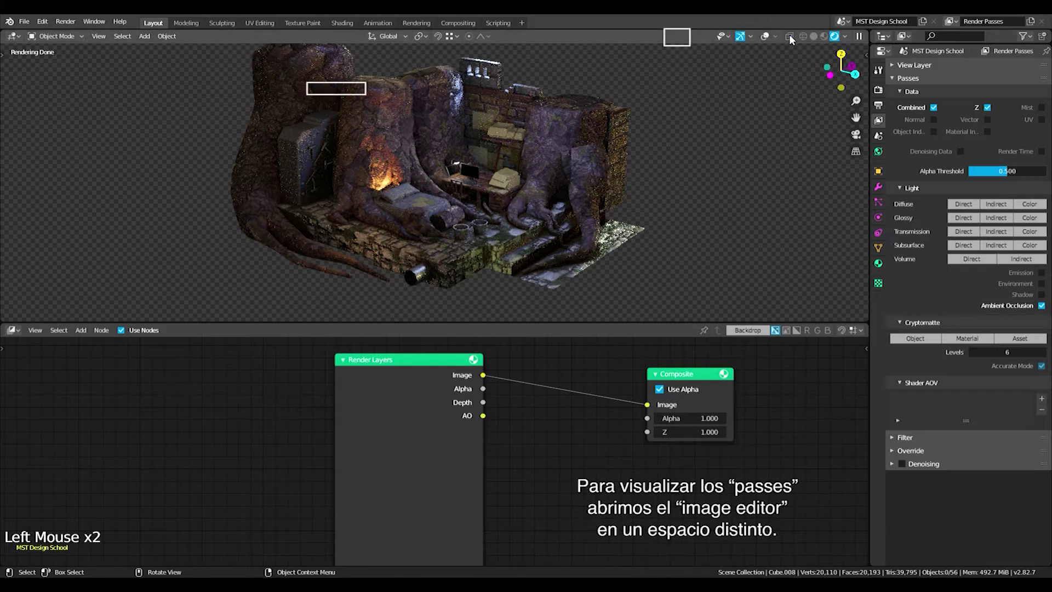
drag(860, 36, 665, 38)
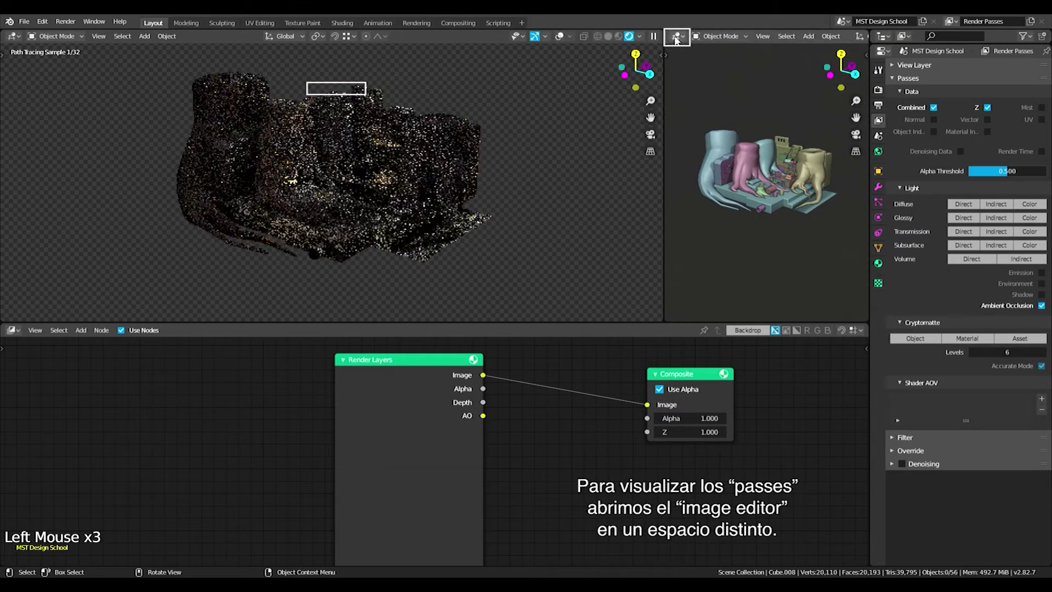
click(677, 37)
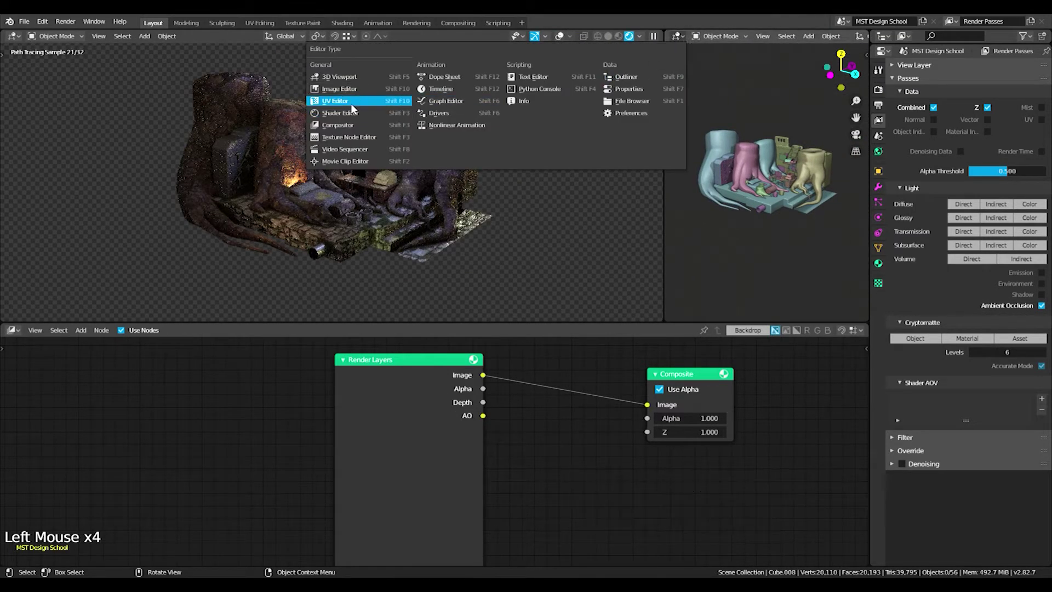
click(337, 88)
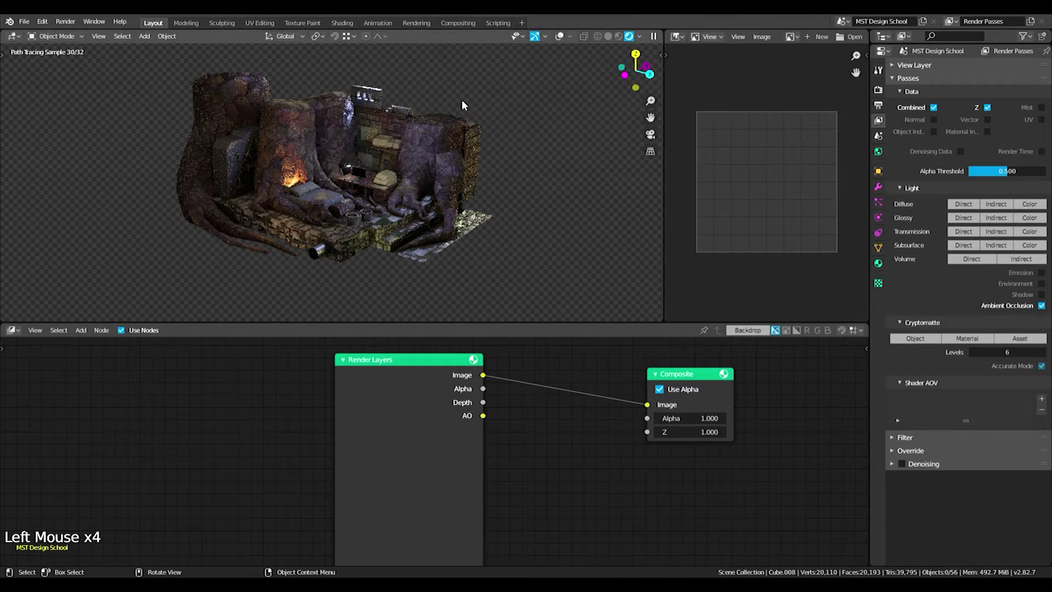
Load the Render Result into the Image Editor and fit its frame in the area
click(789, 37)
text(RE)
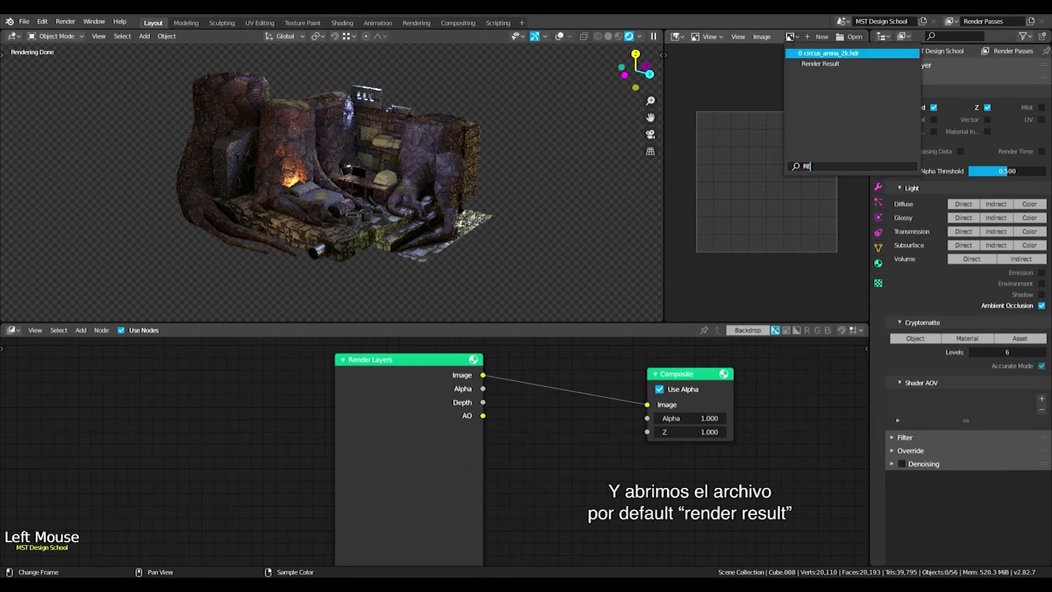
click(820, 63)
scroll(772, 157, down, 7)
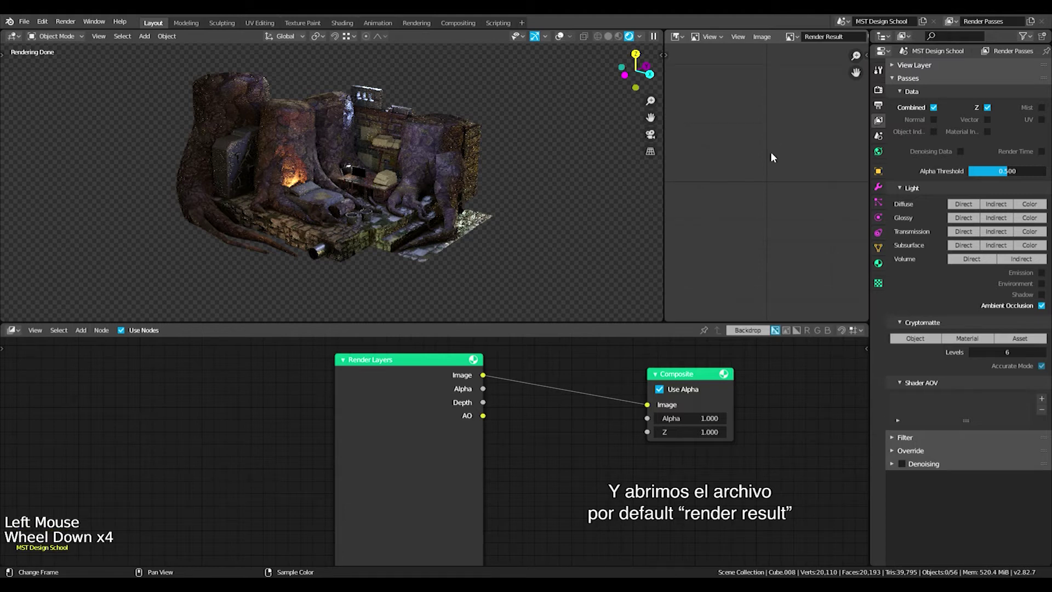
scroll(773, 157, down, 5)
scroll(773, 157, up, 1)
Set the output resolution percentage to 25% and render the image
click(878, 104)
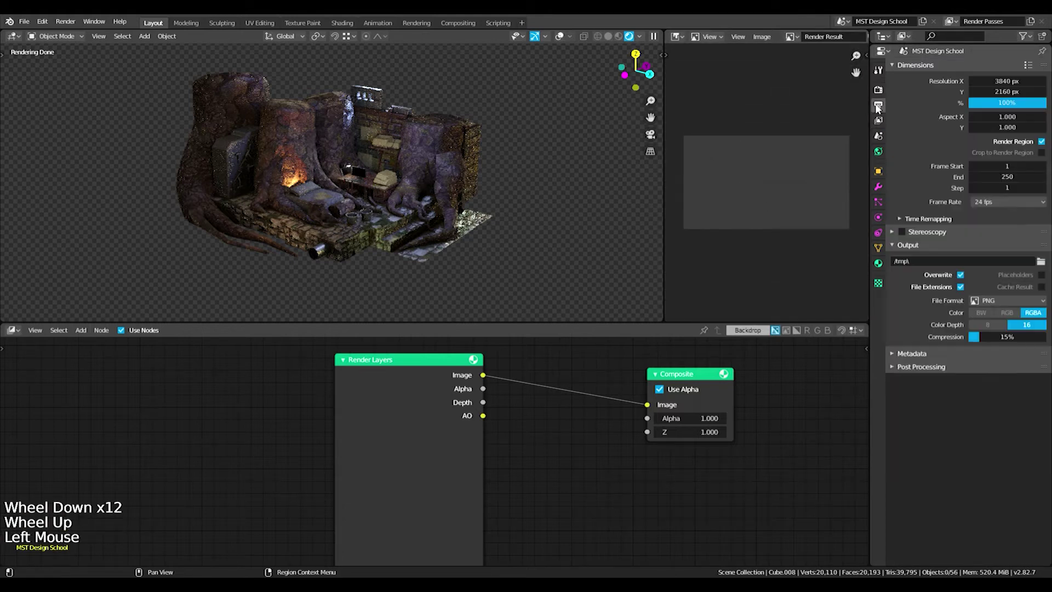
double_click(1007, 103)
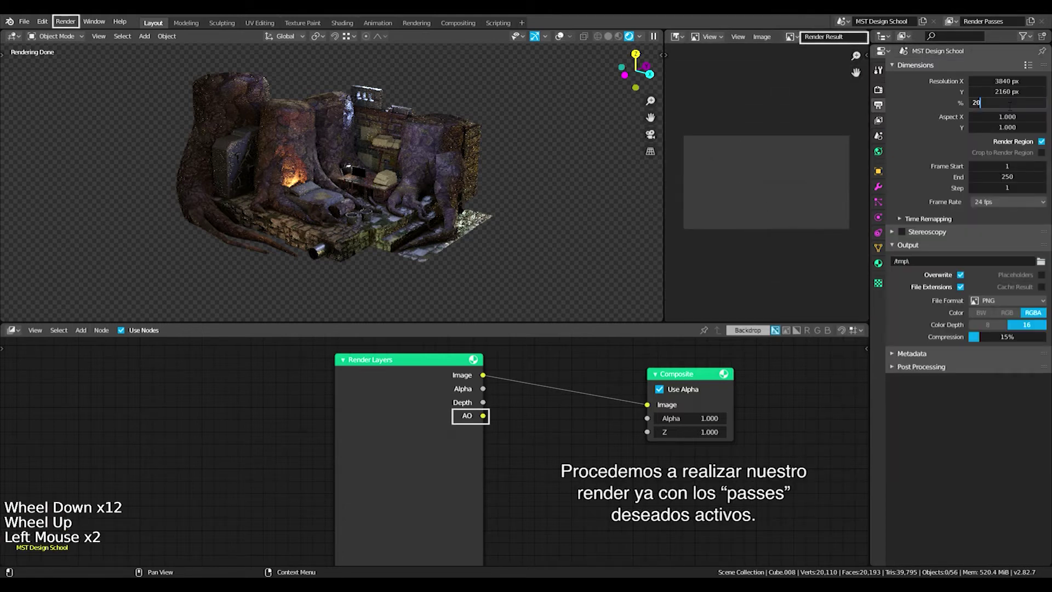
text(20)
key(BackSpace)
text(5)
key(Return)
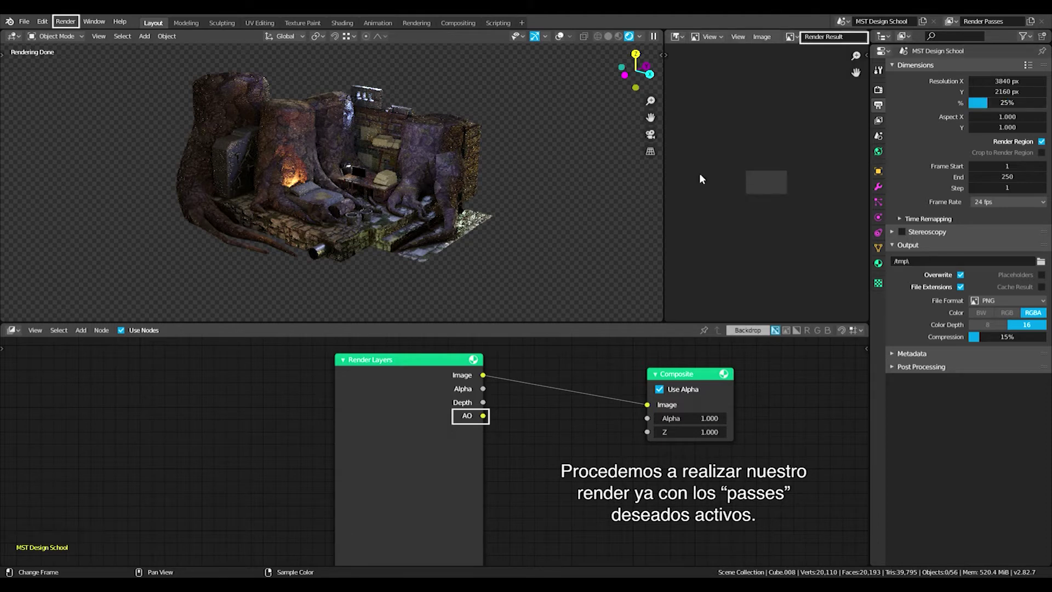
scroll(757, 201, up, 7)
key(F12)
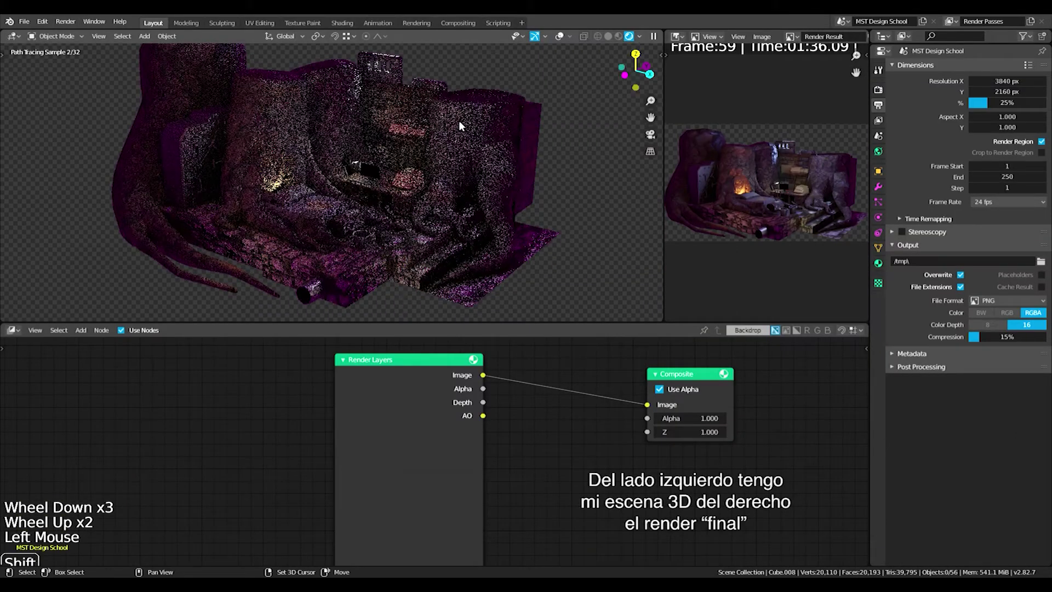
Switch the 3D viewport to the camera view and widen the Image Editor to compare scene and render side by side
shift+middle_drag(458, 120, 459, 136)
key(KP_0)
scroll(455, 160, down, 4)
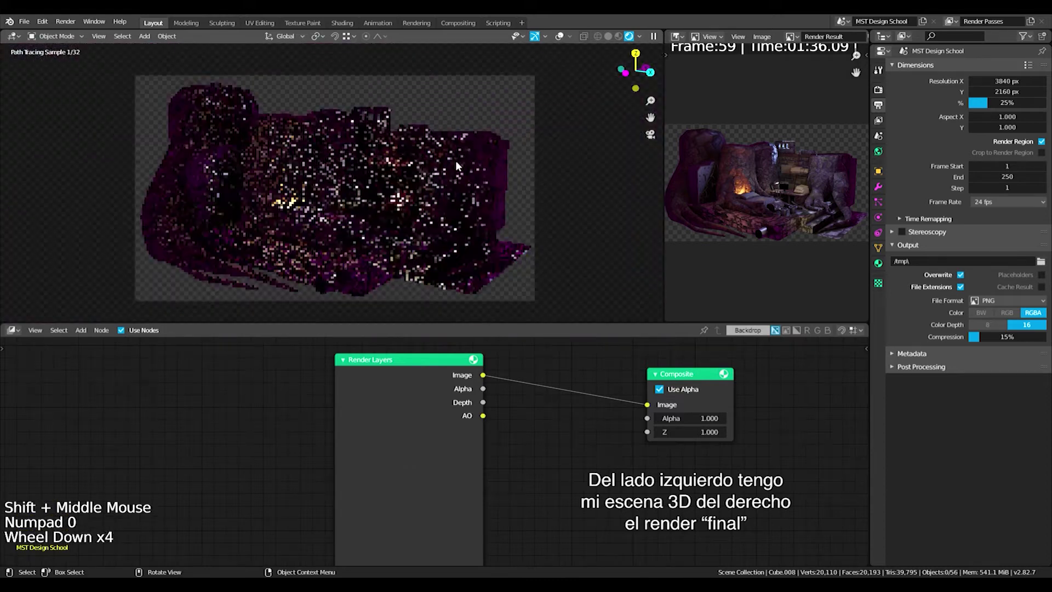
scroll(455, 159, down, 1)
scroll(455, 160, up, 1)
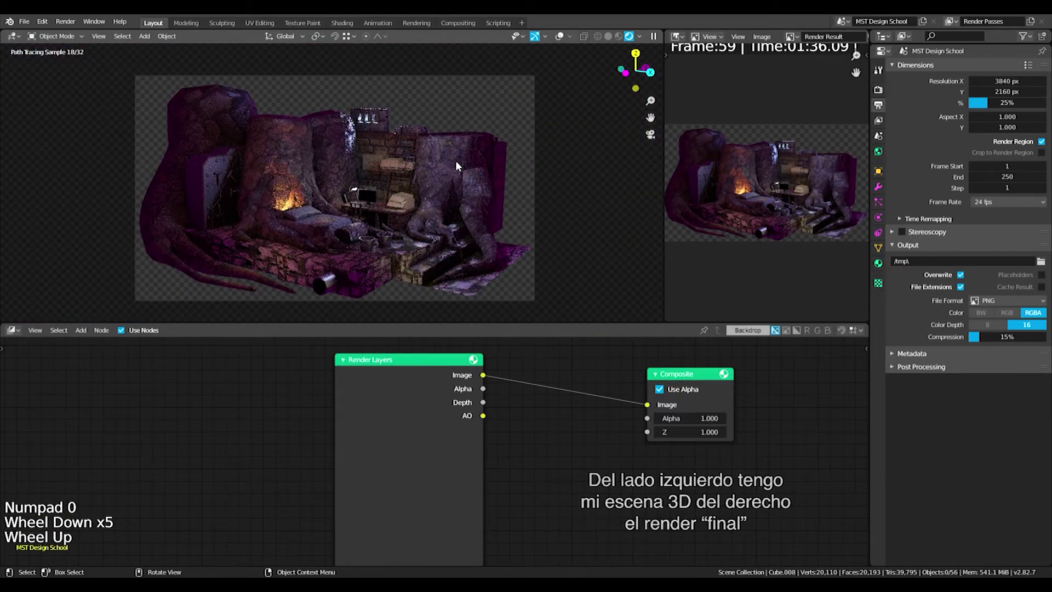
scroll(774, 185, down, 2)
scroll(767, 184, up, 1)
drag(657, 175, 448, 176)
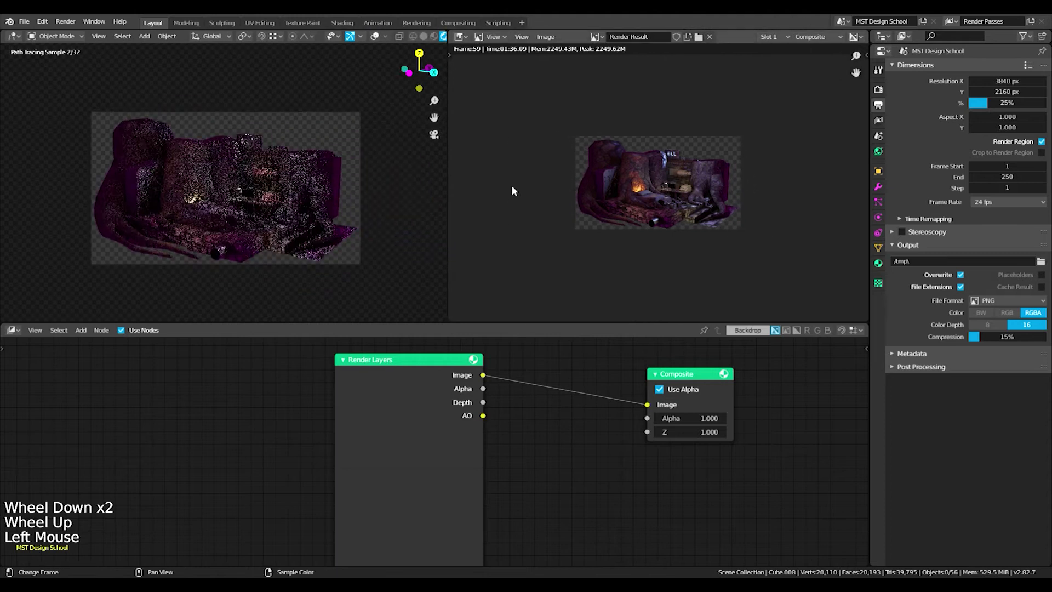
scroll(752, 185, up, 4)
scroll(751, 185, down, 1)
scroll(752, 185, up, 2)
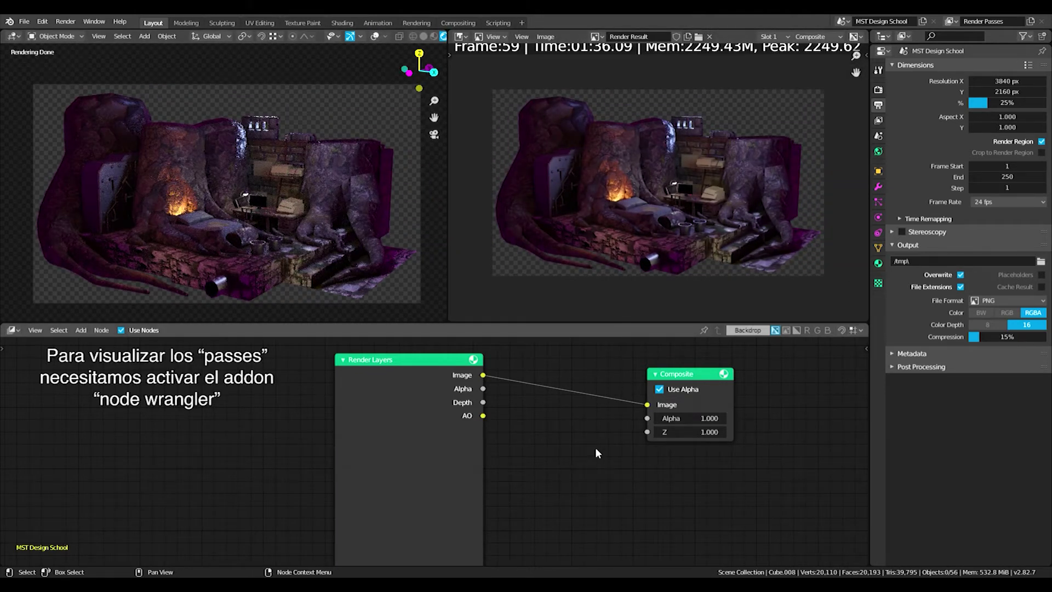
Preview the Render Layers output through a Node Wrangler Viewer node and delete that node
scroll(596, 448, down, 1)
middle_drag(607, 436, 524, 429)
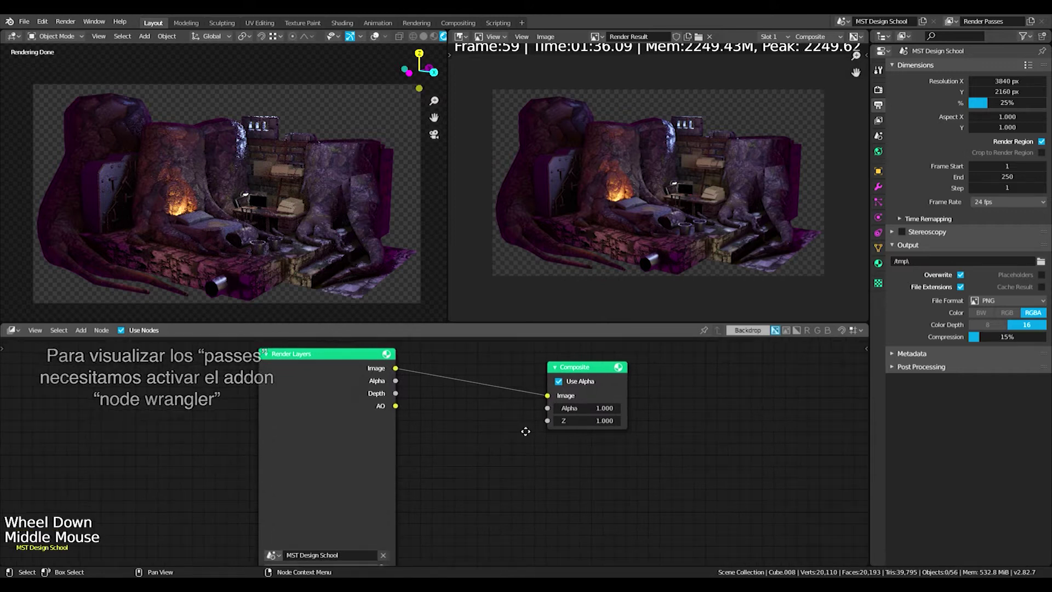
middle_drag(393, 449, 438, 441)
click(341, 523)
click(366, 371)
ctrl+shift+click(367, 371)
drag(482, 405, 597, 455)
key(x)
middle_drag(473, 418, 482, 423)
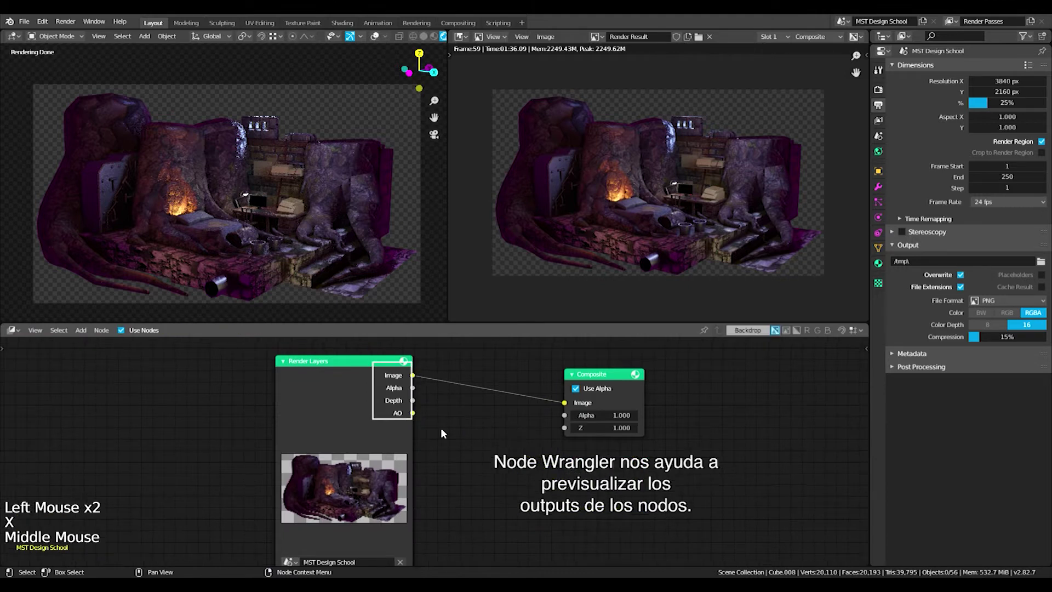
key(shift+a)
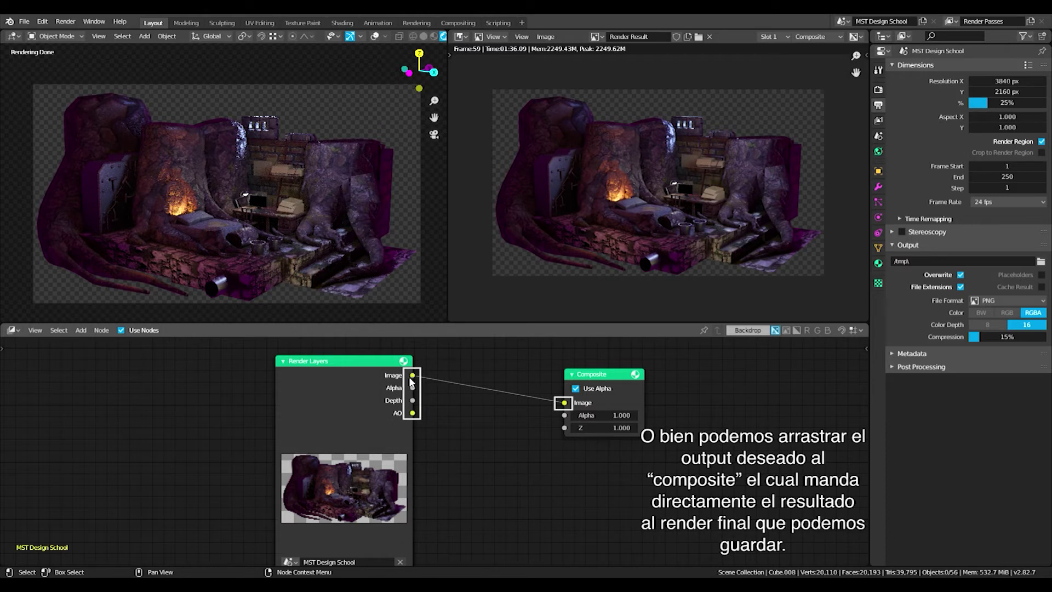
Connect the Alpha output to the Composite node's Image input and display the Composite layer in the Image Editor
drag(412, 388, 566, 405)
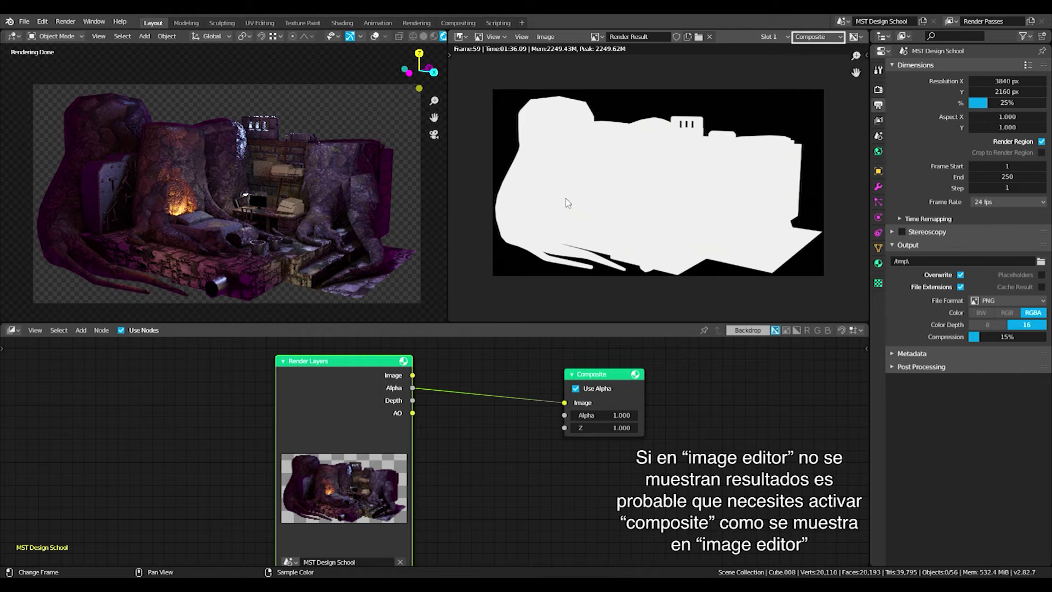
click(804, 39)
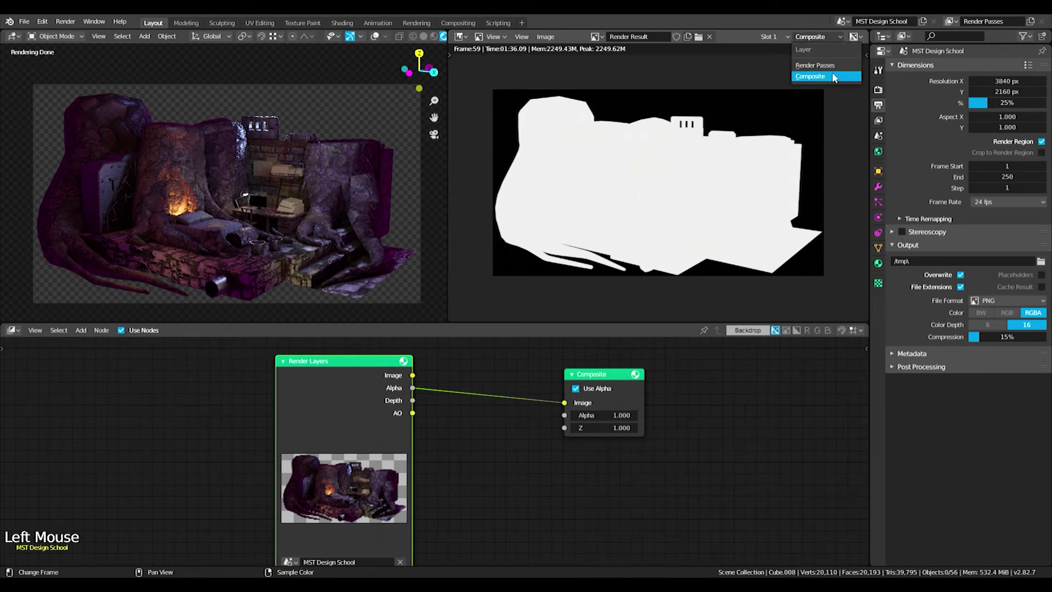
click(792, 77)
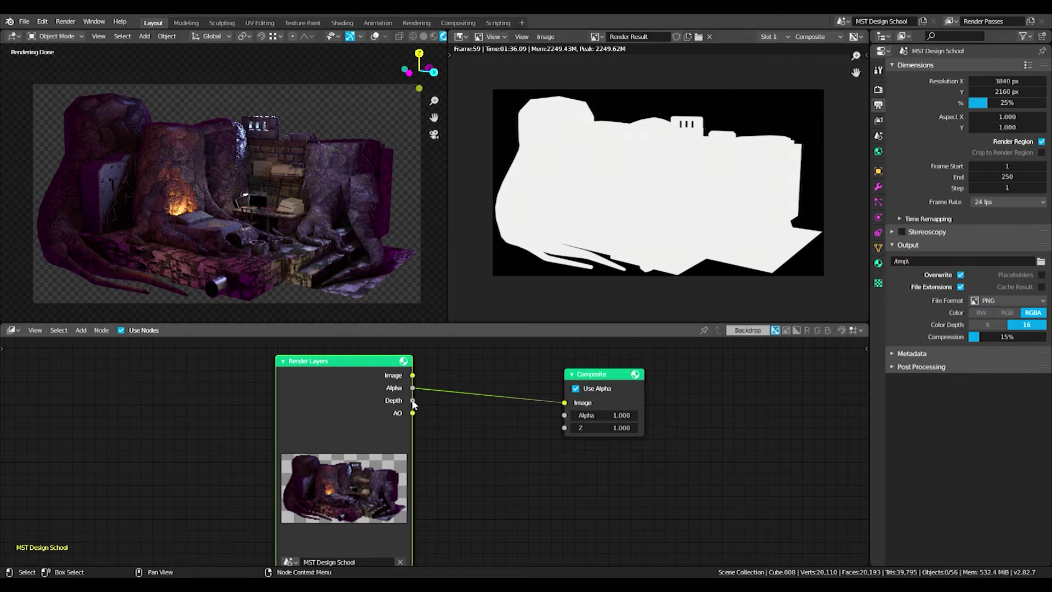
Feed the Depth output into the Composite node's Image input, and replace it with the AO output
drag(413, 401, 496, 412)
drag(559, 403, 561, 403)
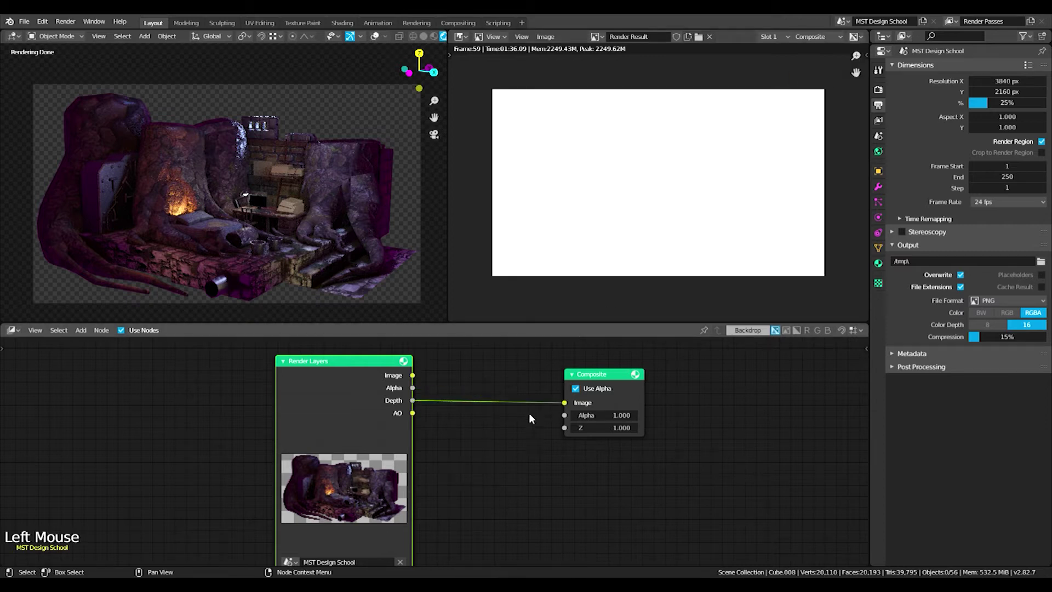
drag(413, 413, 564, 402)
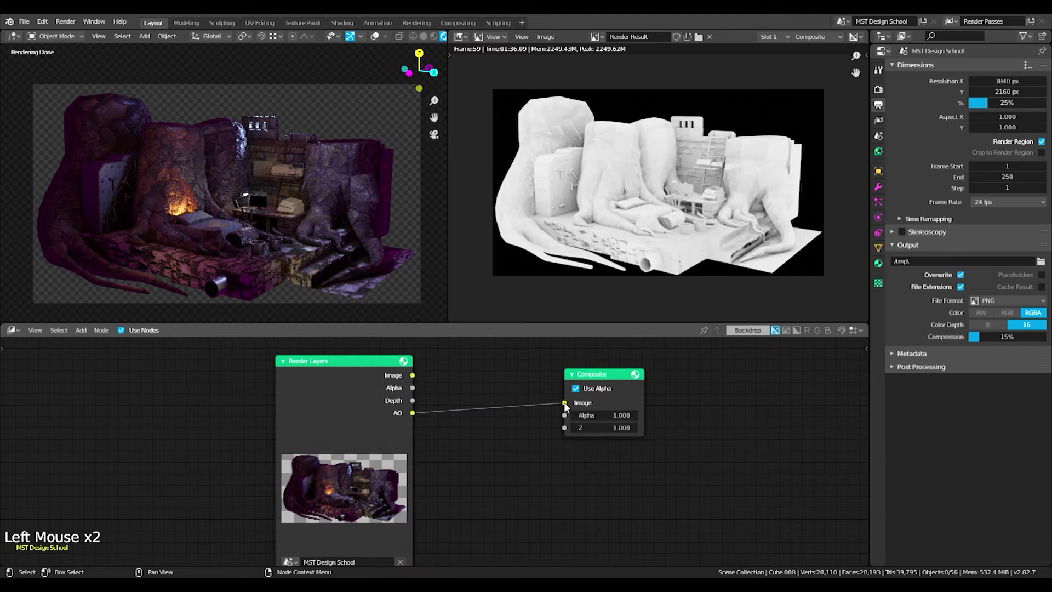
Show the view layer's pass settings and examine the ambient occlusion pass closely in the Image Editor
click(878, 120)
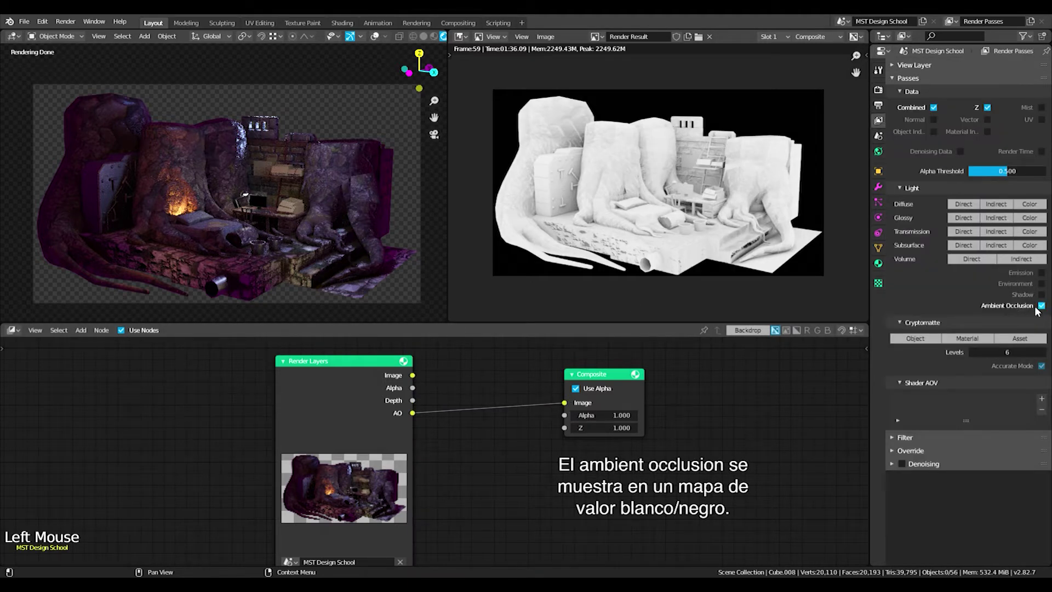
scroll(564, 227, up, 3)
middle_drag(564, 226, 625, 227)
middle_drag(701, 242, 587, 221)
middle_drag(640, 250, 661, 227)
scroll(648, 207, down, 3)
scroll(657, 218, up, 1)
scroll(657, 217, down, 1)
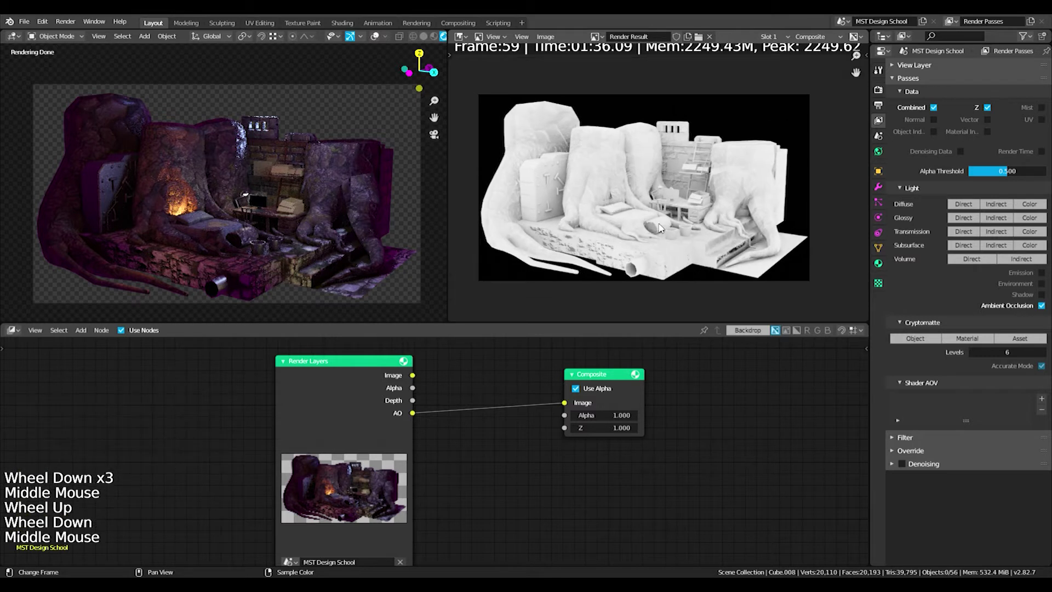
Insert a Mix node between the AO output and Composite, and connect the Render Layers Image output to its second Image input
key(shift+a)
click(483, 376)
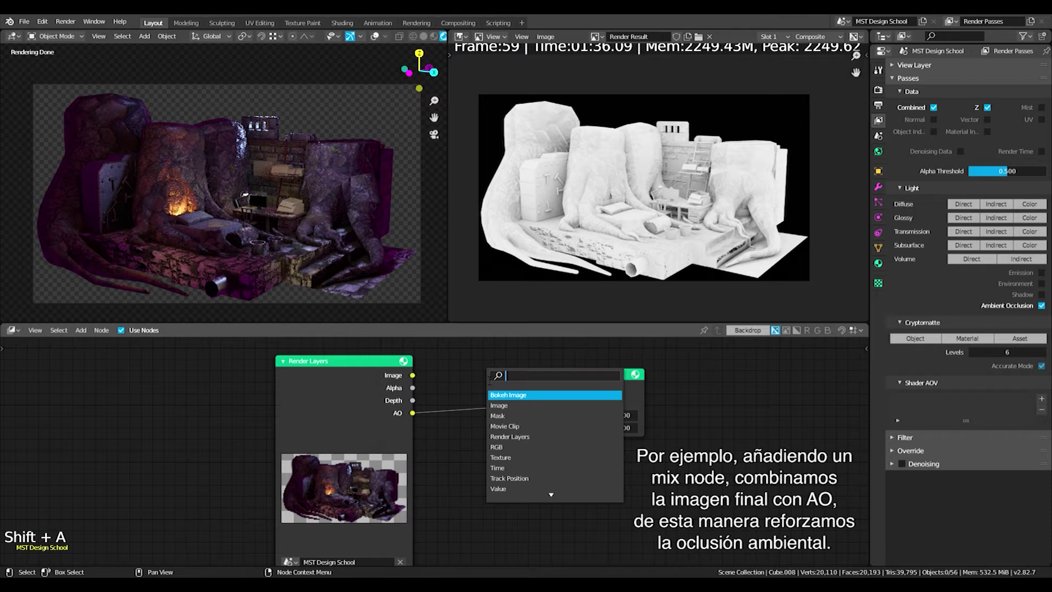
text(MIX)
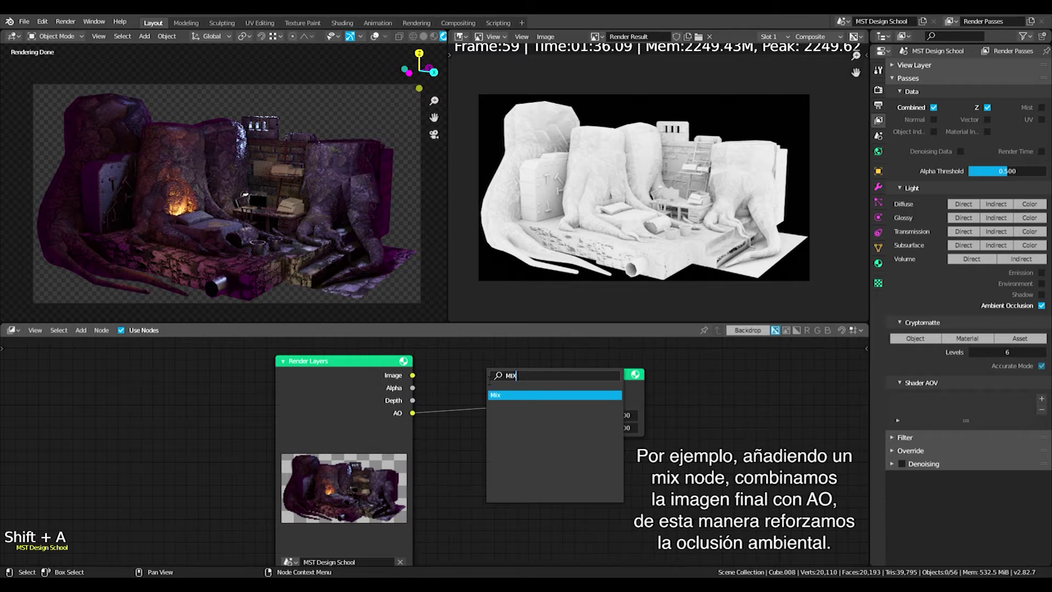
key(Return)
click(470, 383)
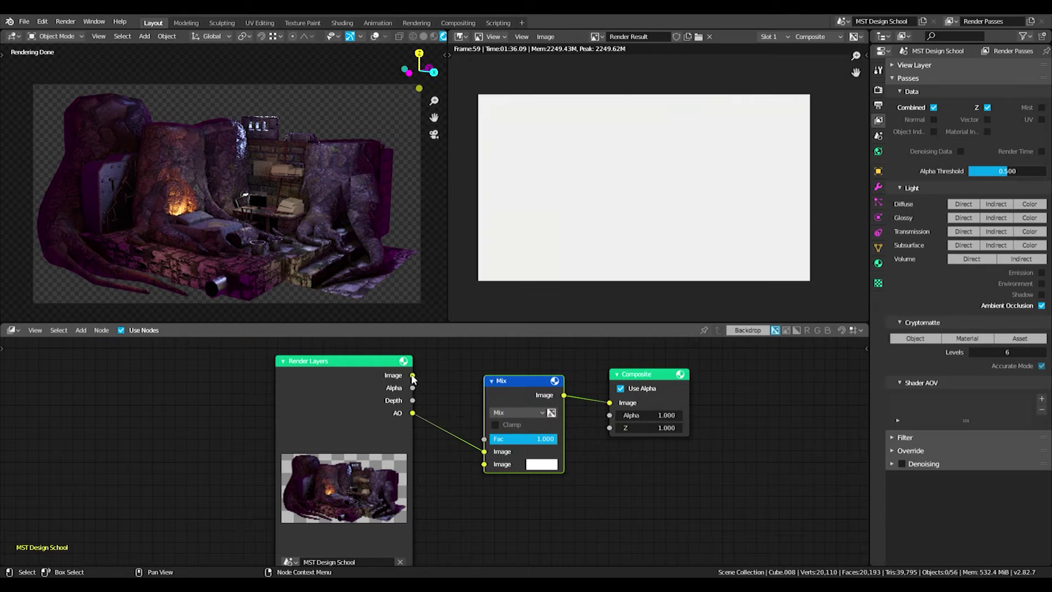
drag(411, 376, 426, 389)
drag(484, 465, 484, 464)
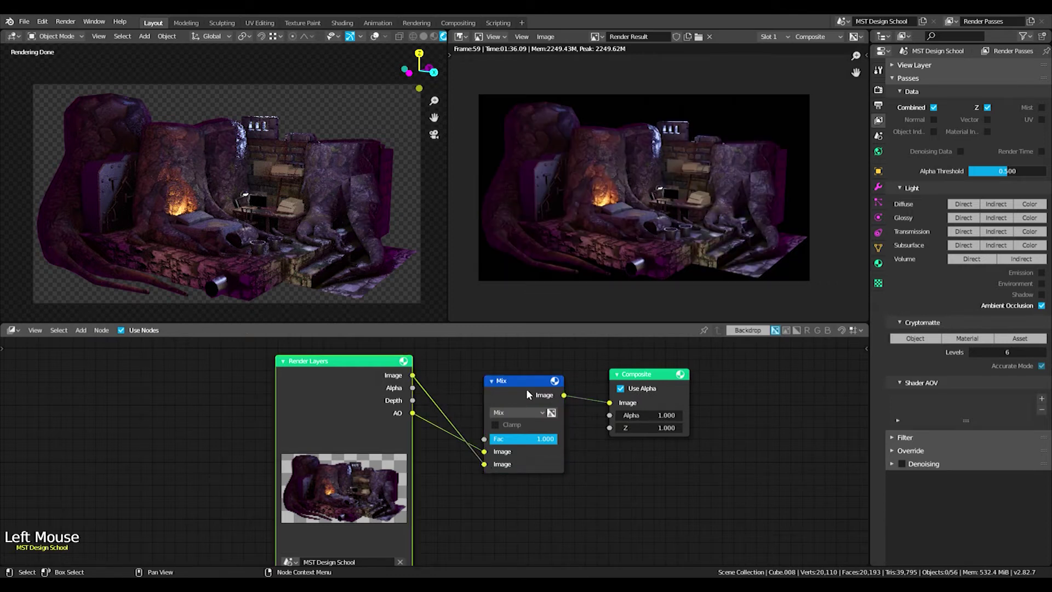
drag(551, 393, 561, 383)
drag(641, 380, 677, 386)
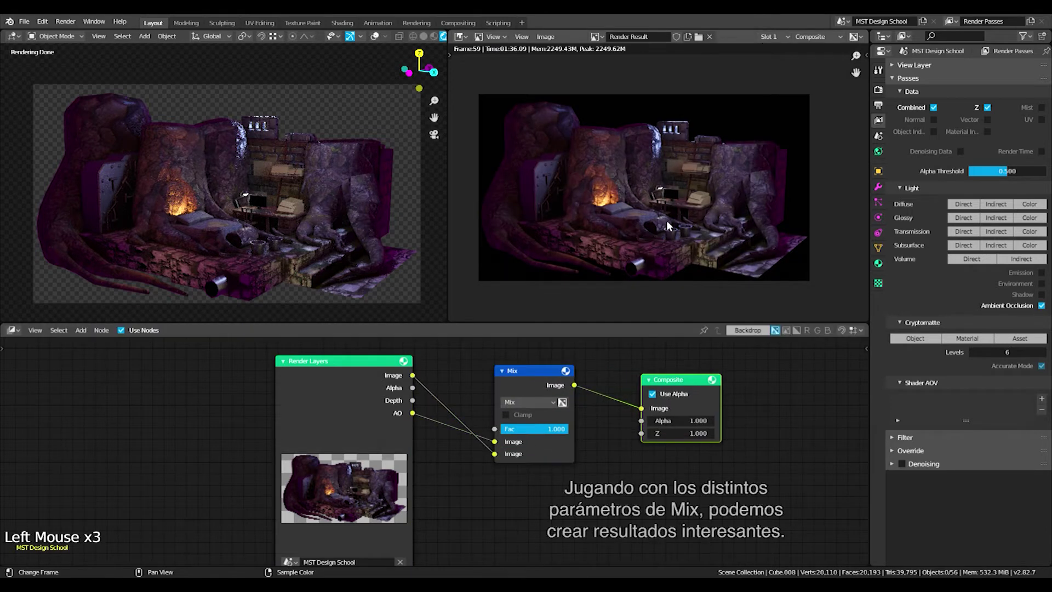
Set the Mix node's blend mode to Multiply, try different factors and leave Fac at 1.000
scroll(667, 220, up, 1)
scroll(666, 221, down, 1)
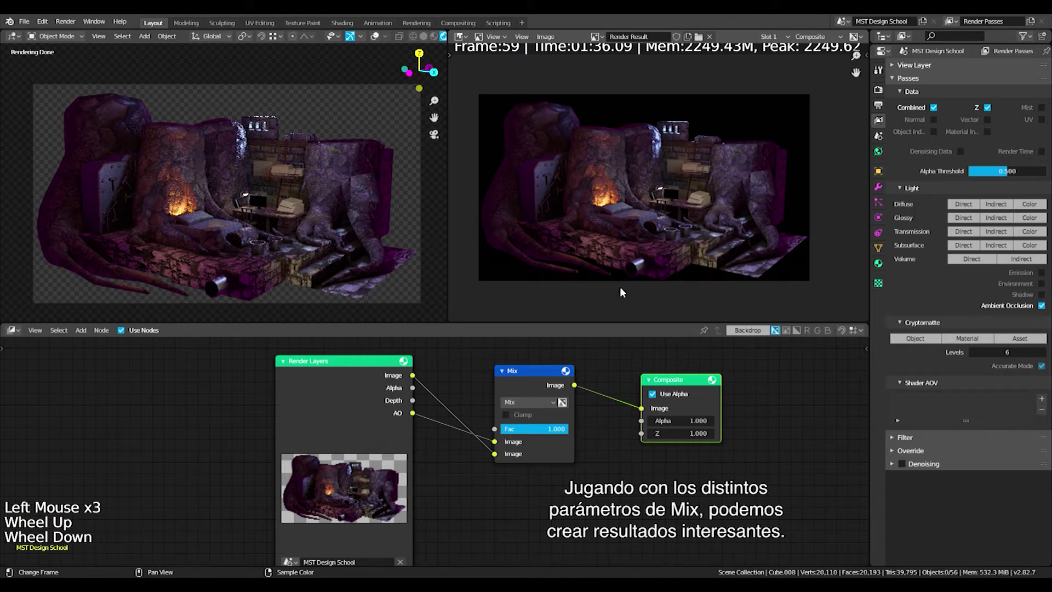
drag(540, 429, 564, 429)
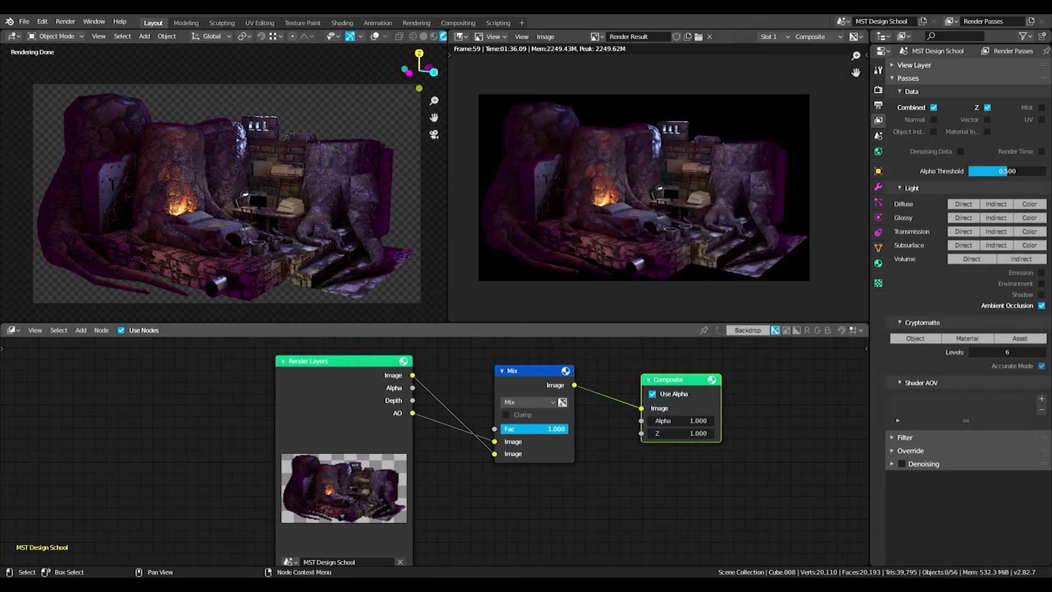
click(538, 404)
click(517, 363)
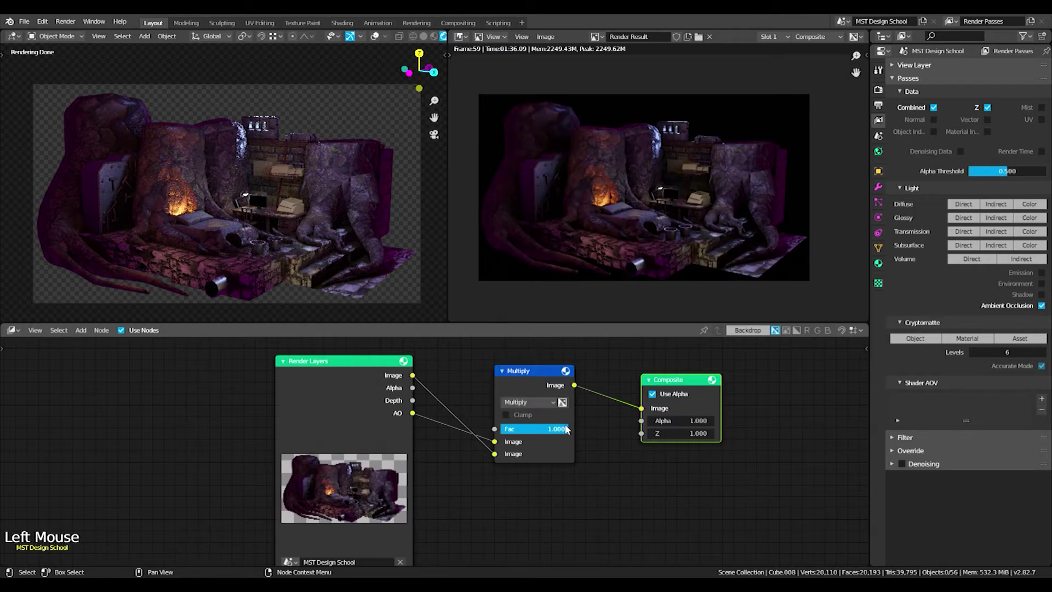
drag(517, 429, 568, 429)
Space out the Multiply and Composite nodes, and swap the Multiply inputs so Image feeds the first and AO the second
drag(534, 375, 555, 368)
drag(676, 379, 753, 385)
drag(551, 366, 619, 365)
drag(582, 448, 580, 435)
Insert an RGB Curves node on the link between the AO output and the Multiply node
key(shift+a)
click(496, 371)
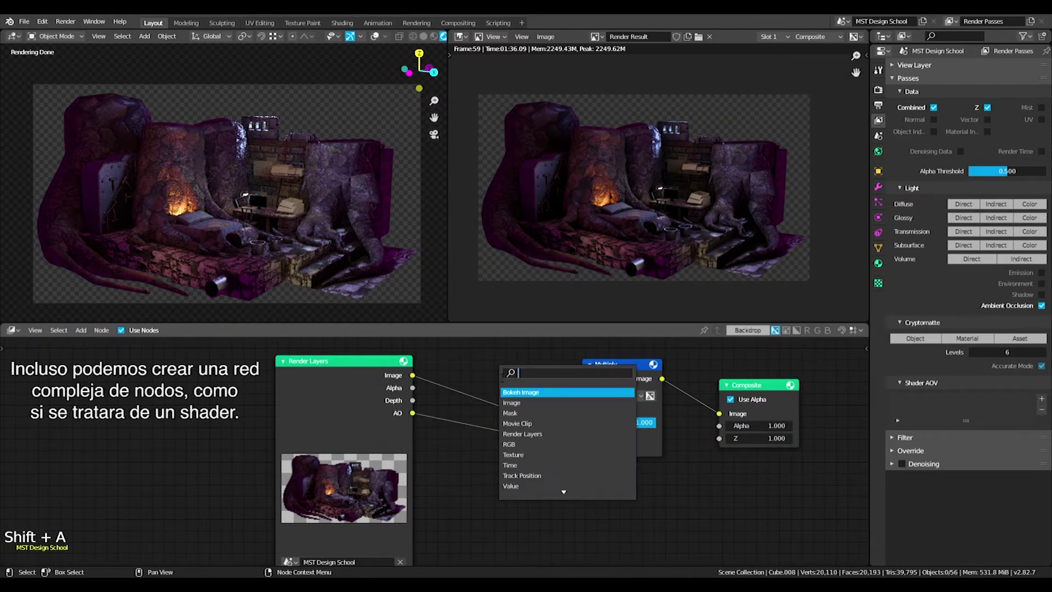
text(rg)
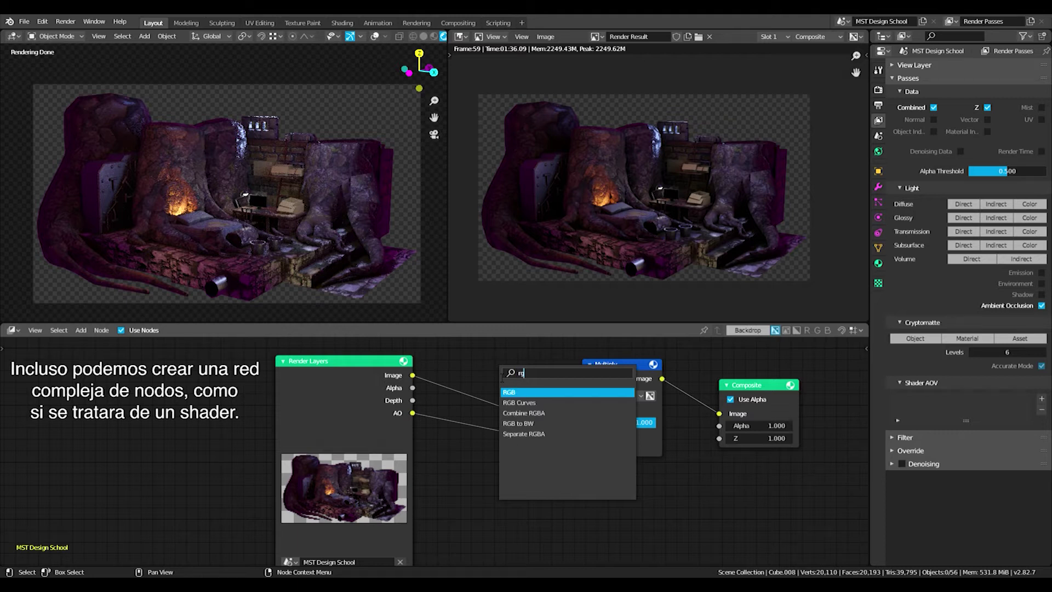
text(b)
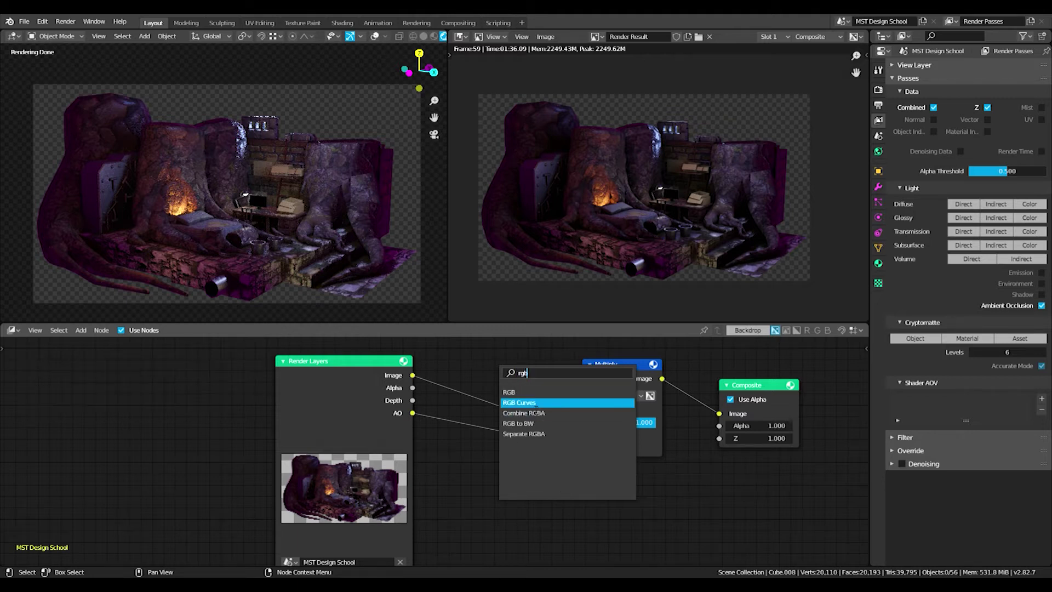
key(Return)
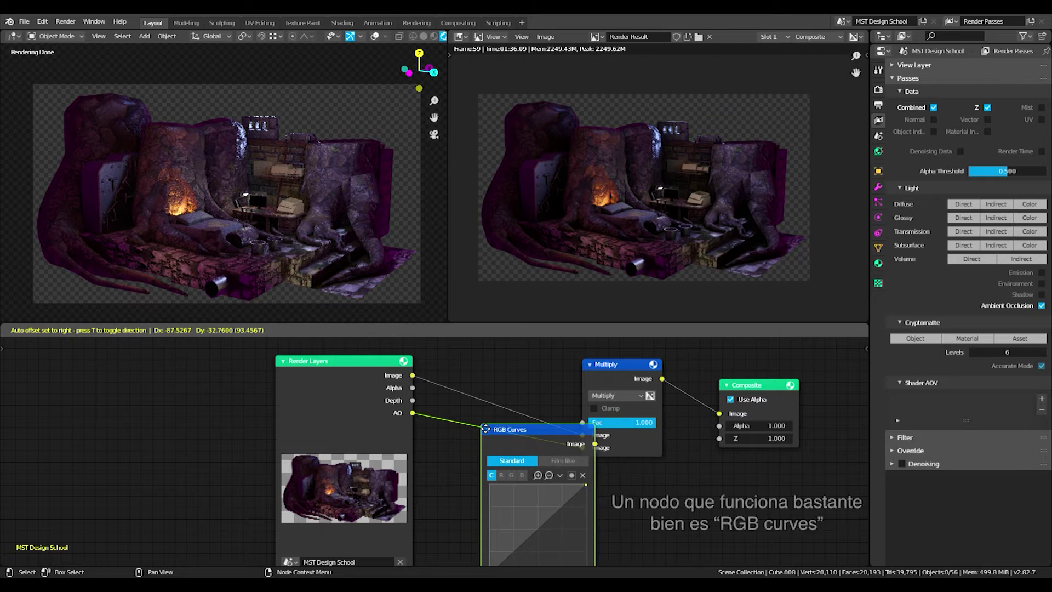
click(520, 431)
click(519, 432)
Brighten the AO pass by raising a point on the RGB Curves curve to X 0.30, Y 0.65
middle_drag(529, 525, 531, 483)
drag(531, 483, 499, 449)
drag(499, 449, 515, 471)
scroll(523, 386, down, 2)
click(521, 409)
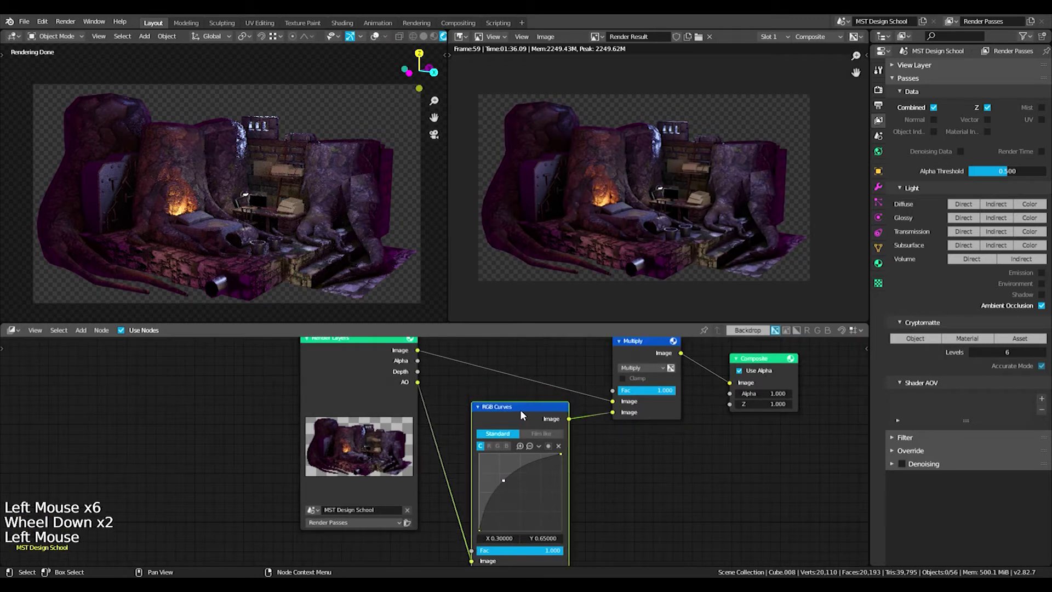
scroll(523, 394, down, 3)
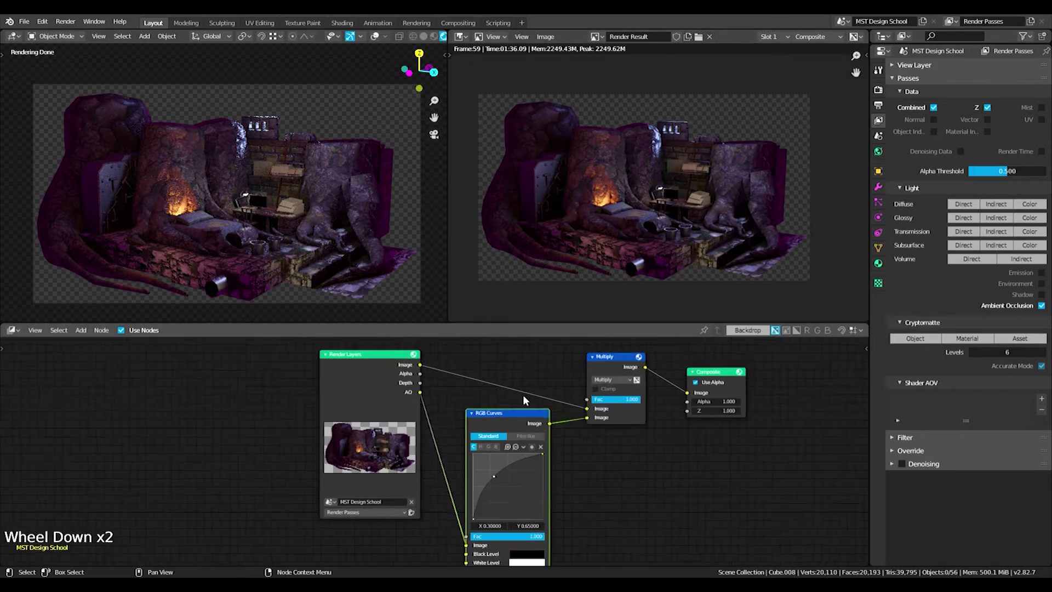
Delete the RGB Curves, Multiply and Viewer nodes, and connect the Render Layers Image output straight to Composite
key(x)
click(580, 368)
key(x)
ctrl+shift+click(387, 374)
drag(486, 376, 585, 386)
key(x)
drag(421, 372, 668, 398)
drag(699, 379, 584, 380)
Enable the Emission, Environment and Shadow passes plus the Direct, Indirect and Color passes for Diffuse
click(1041, 273)
click(1041, 284)
click(1041, 294)
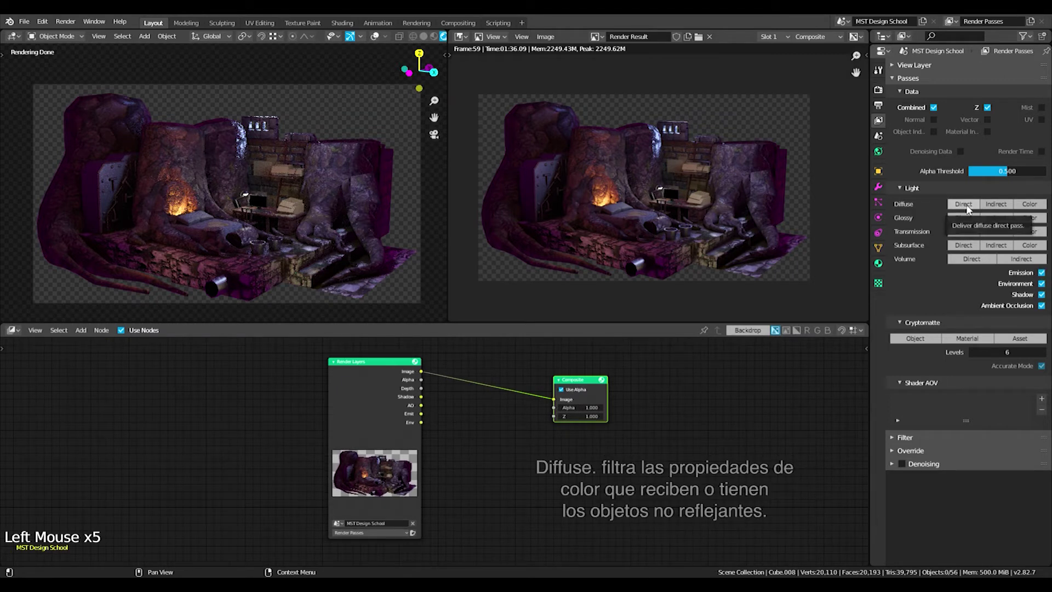
click(1030, 205)
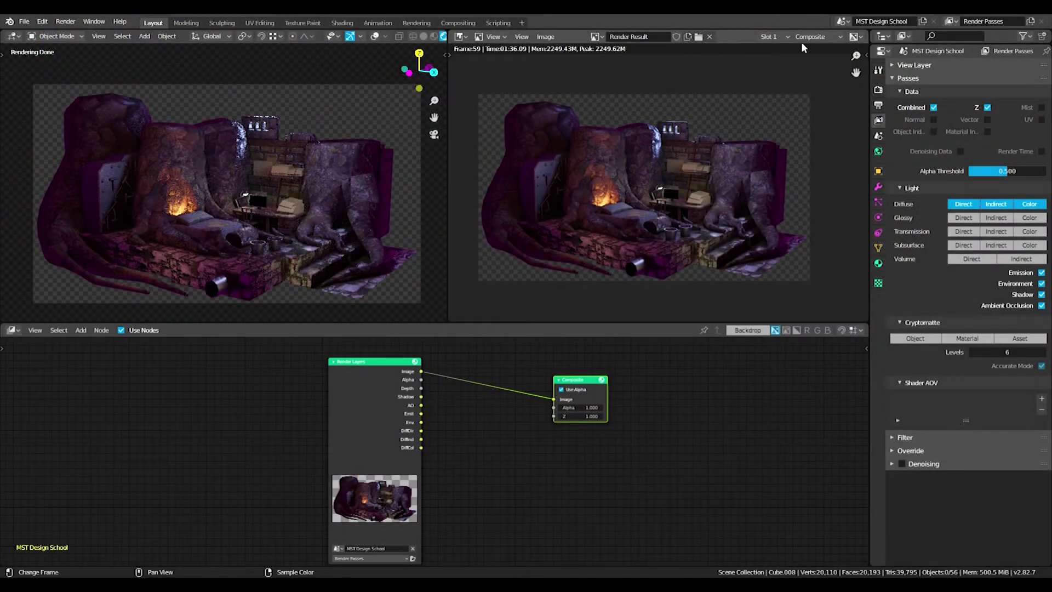
Render the image again with the newly enabled passes, and return to the multi-editor layout
click(66, 21)
click(70, 36)
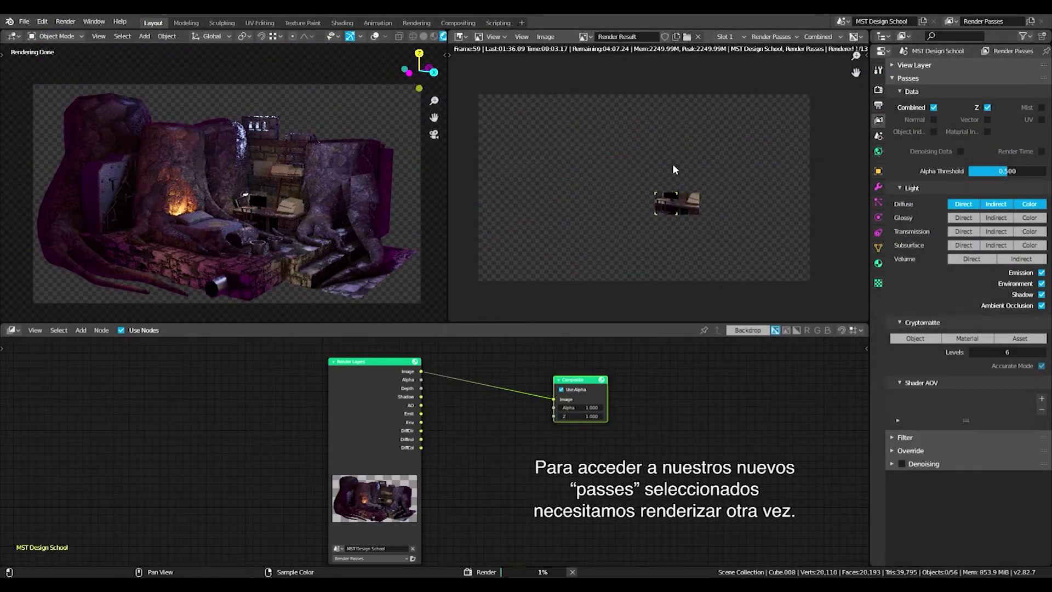
key(ctrl+space)
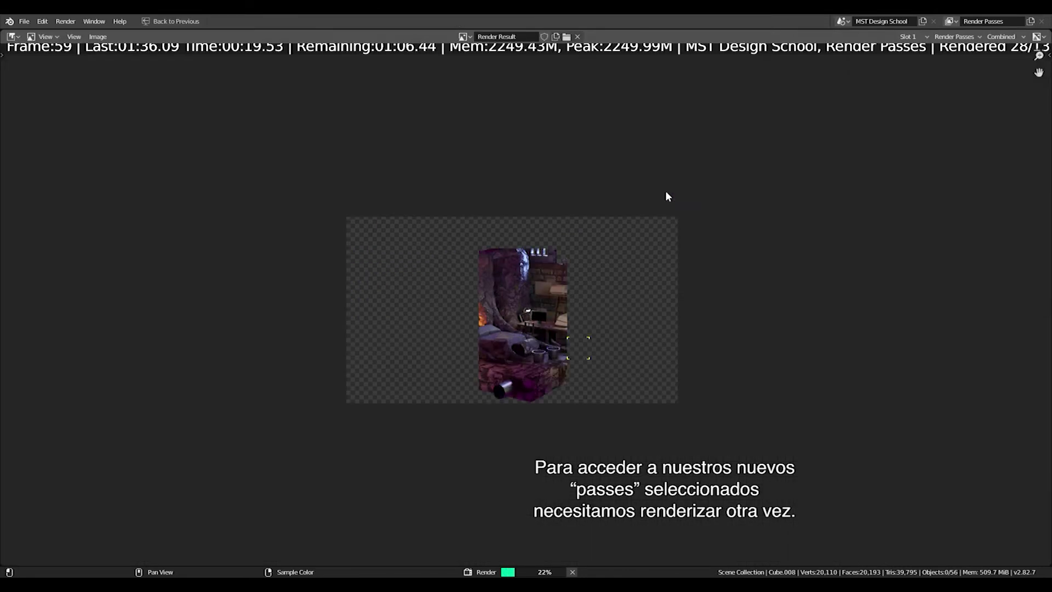
key(ctrl+space)
scroll(507, 437, up, 4)
middle_drag(477, 443, 507, 467)
ctrl+shift+click(382, 380)
click(484, 369)
key(x)
Feed the Alpha output into the Composite node's Image input, and replace it with the Shadow output
drag(431, 380, 612, 405)
click(436, 402)
drag(432, 402, 612, 406)
scroll(655, 186, up, 1)
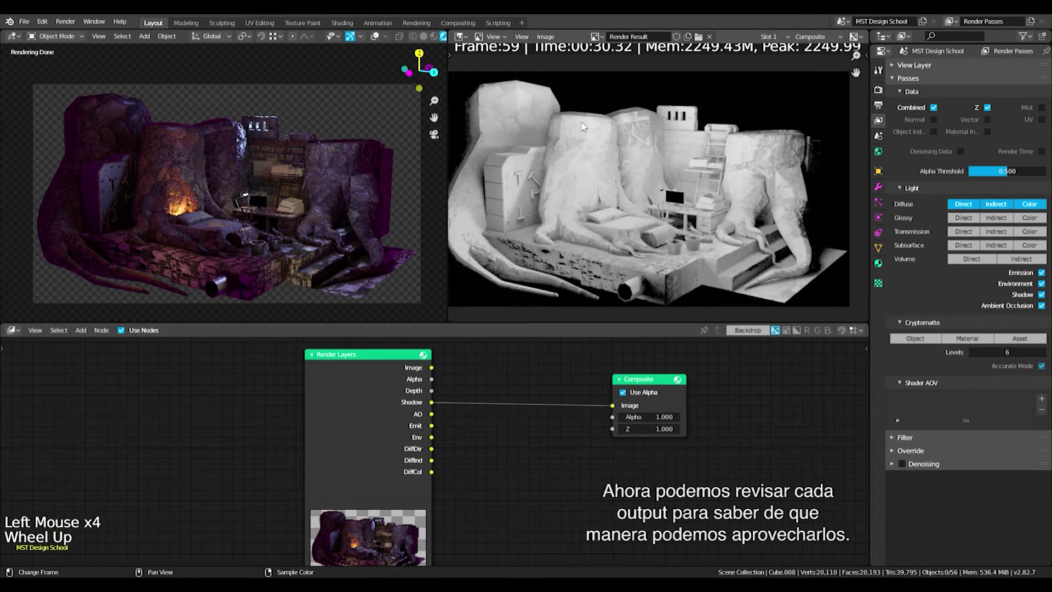
scroll(647, 197, down, 1)
Feed the AO output into Composite, replace it with Emit, and inspect the emitting lamp in the Image Editor
drag(431, 413, 612, 405)
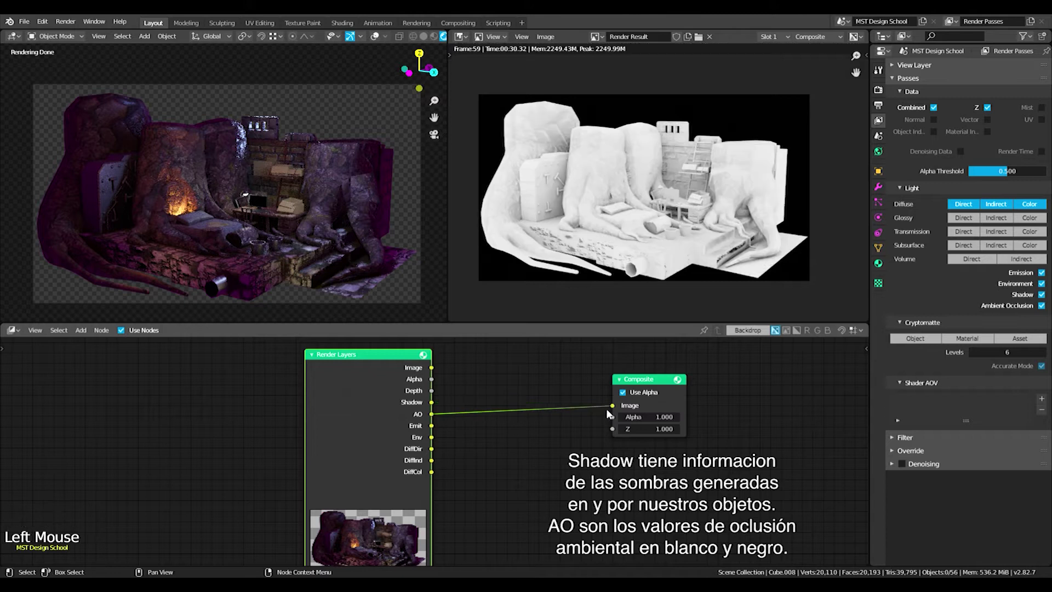
drag(432, 425, 617, 406)
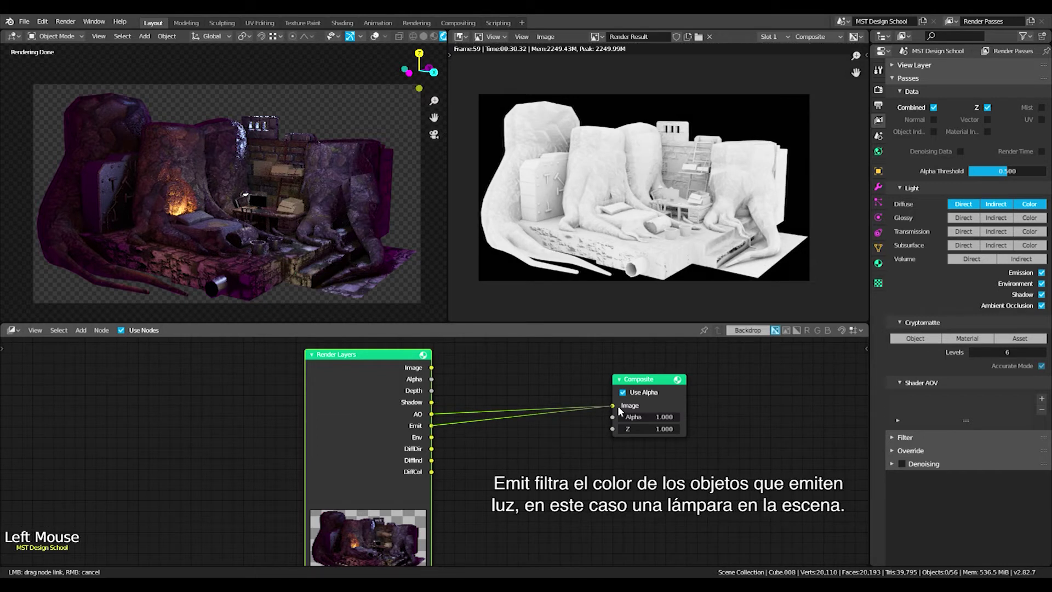
scroll(675, 193, up, 2)
scroll(675, 195, up, 6)
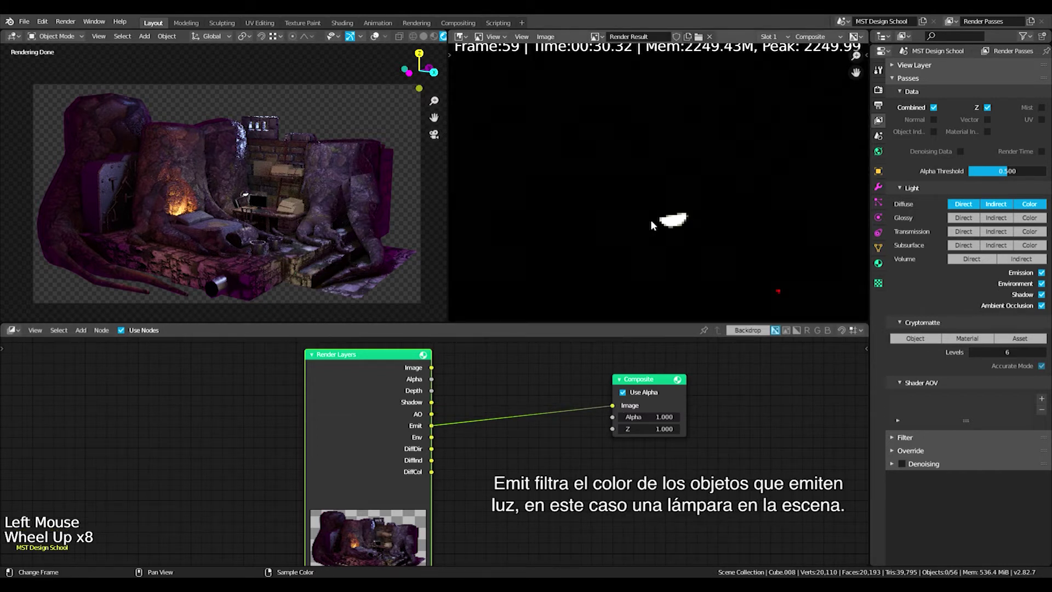
scroll(665, 202, down, 3)
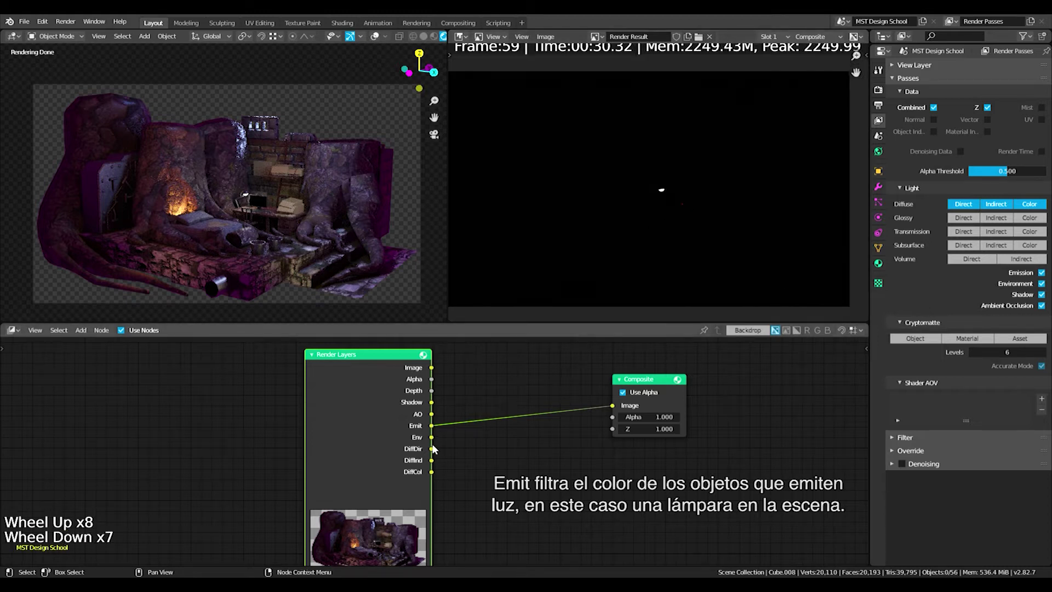
Feed the Env output into the Composite node's Image input, and replace it with the DiffDir output
drag(608, 408, 612, 406)
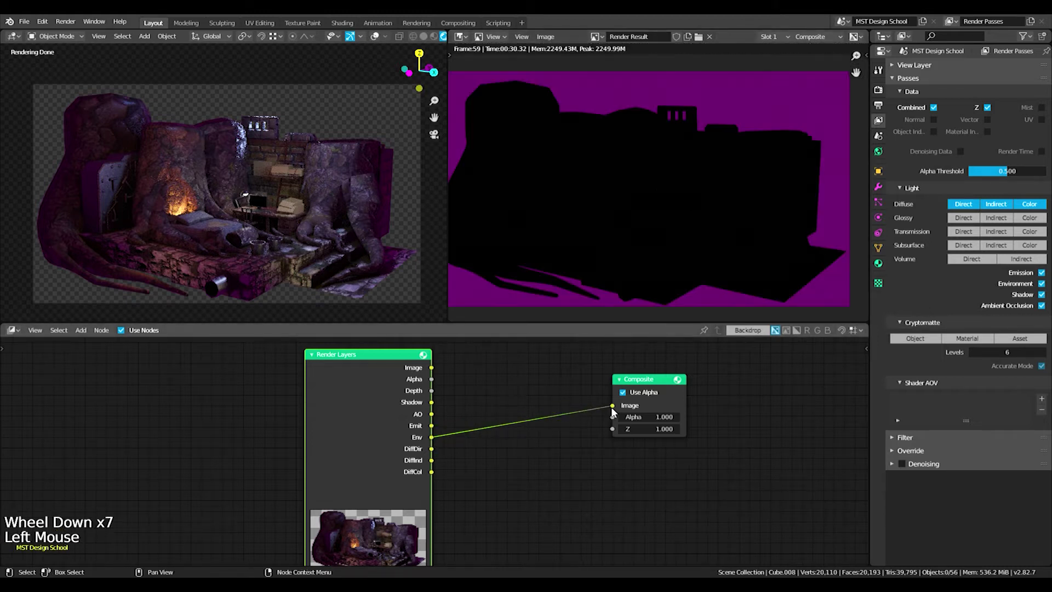
middle_drag(532, 453, 476, 420)
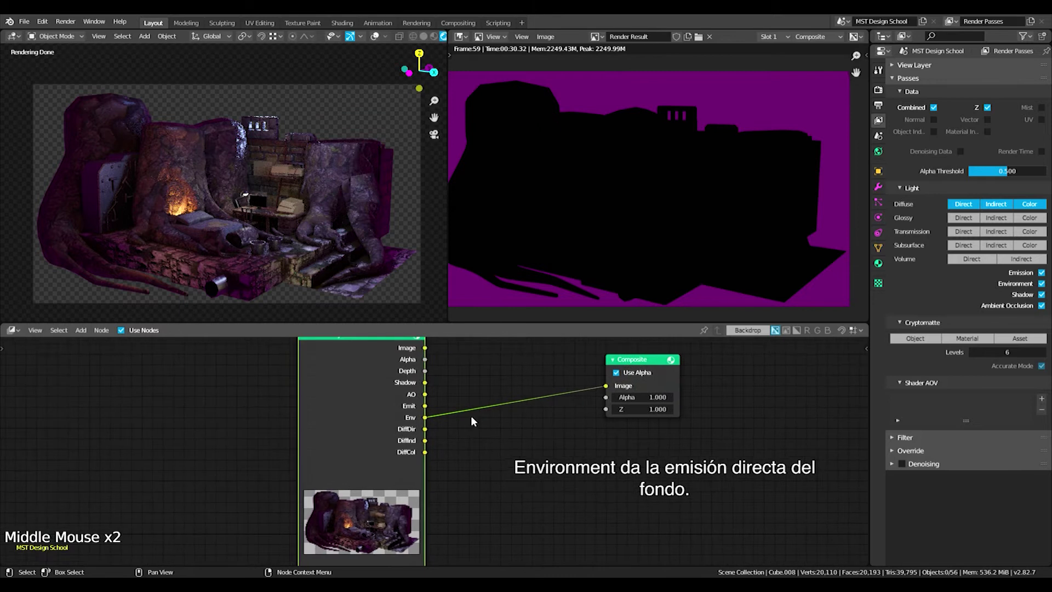
drag(426, 428, 606, 386)
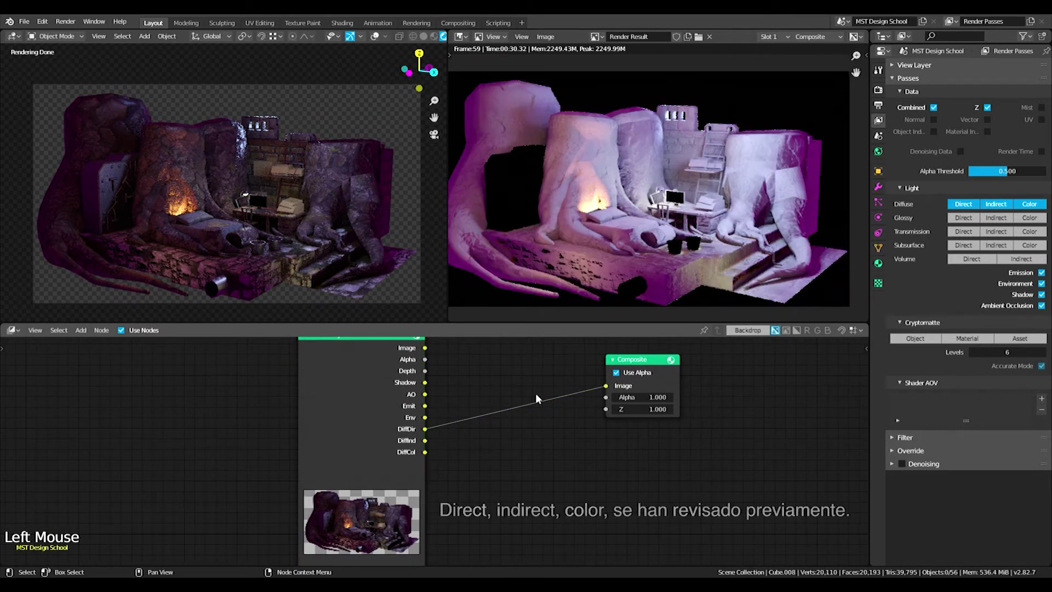
Feed the DiffInd output into the Composite node's Image input, and replace it with the DiffCol output
drag(426, 440, 606, 386)
scroll(574, 254, up, 4)
scroll(694, 124, down, 6)
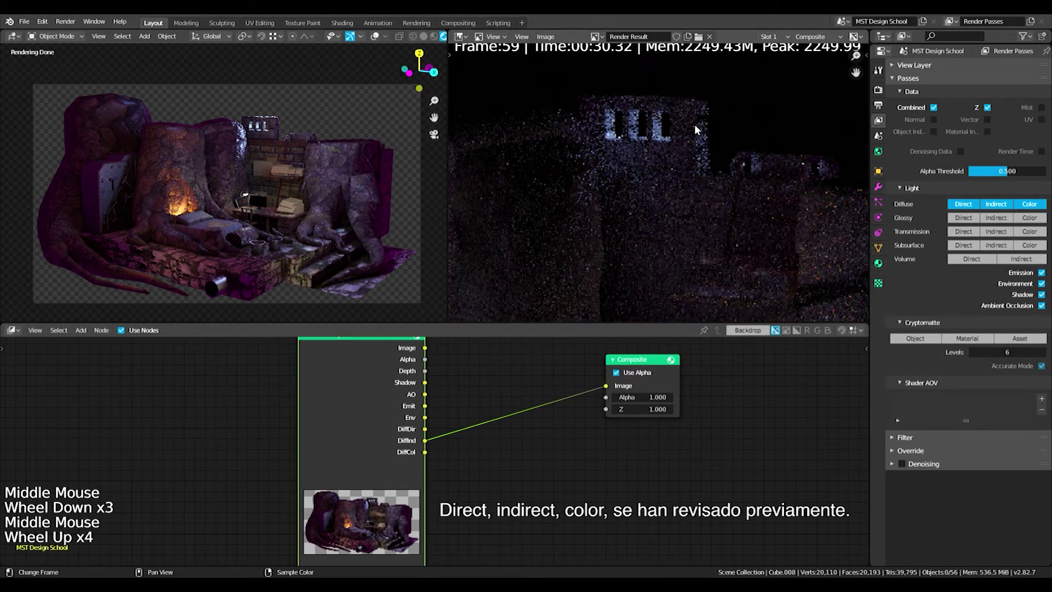
drag(425, 451, 605, 386)
scroll(610, 239, up, 1)
middle_drag(610, 239, 590, 233)
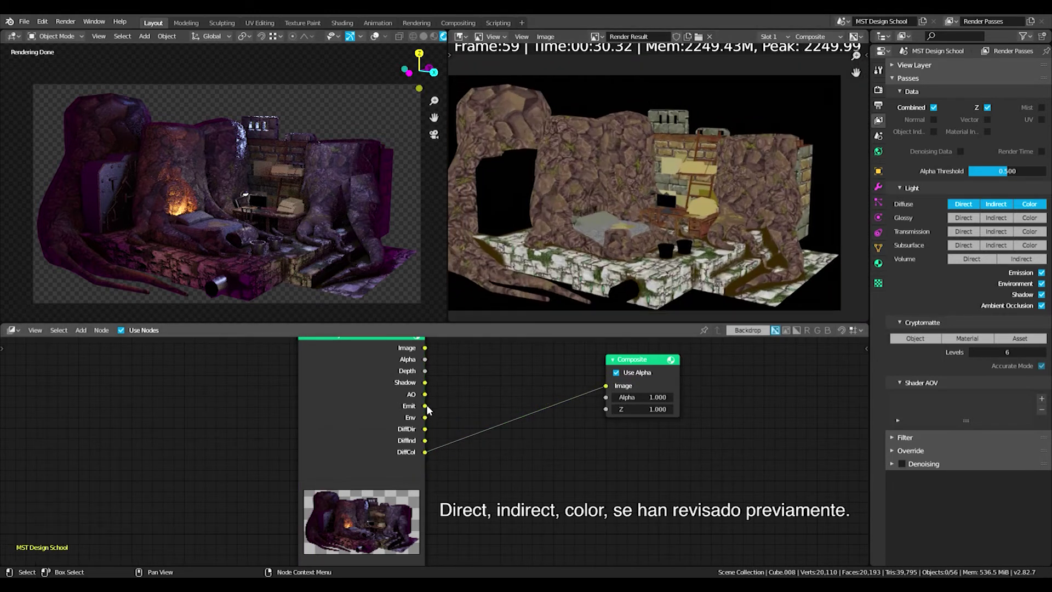
Enable the Direct, Indirect and Color passes for Glossy
click(1020, 234)
click(1020, 234)
drag(963, 218, 1028, 218)
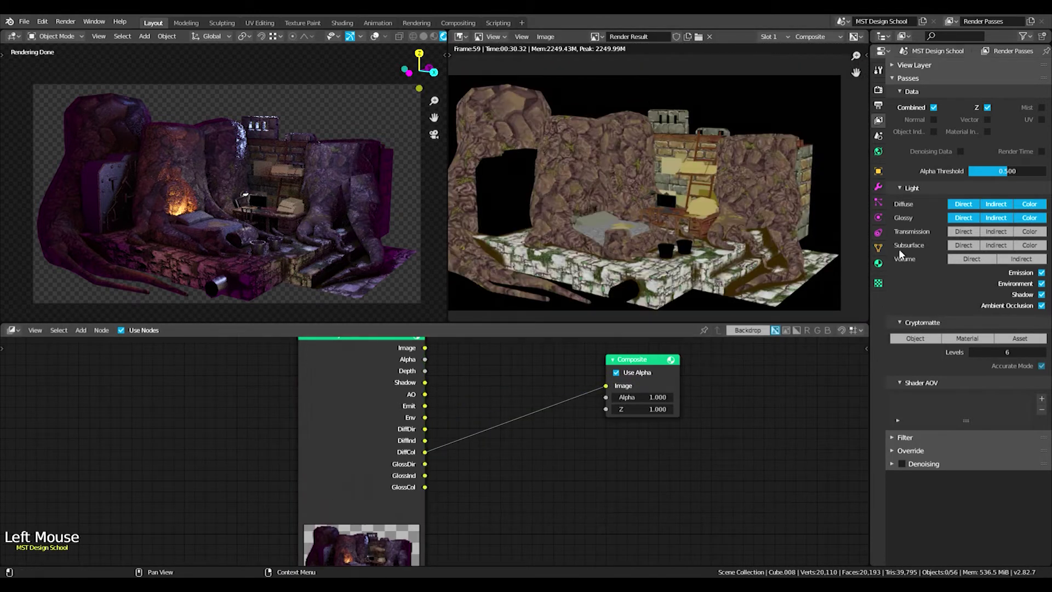
Render the image with the Glossy passes included, and return to the multi-editor layout
scroll(493, 438, down, 4)
middle_drag(493, 438, 471, 434)
key(ctrl+space)
click(65, 22)
click(82, 35)
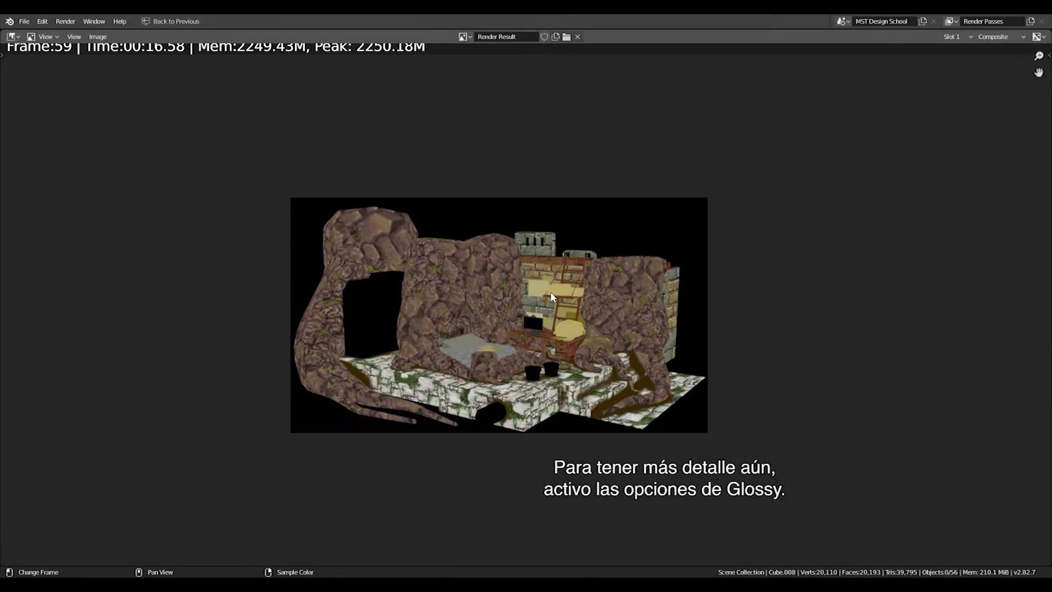
key(ctrl+space)
Preview GlossDir and GlossCol through the Composite node, switch back to GlossDir, and move Composite farther from Render Layers
scroll(547, 411, up, 2)
drag(417, 450, 572, 384)
drag(417, 471, 572, 384)
scroll(622, 192, down, 2)
scroll(622, 191, up, 1)
drag(418, 451, 787, 376)
Add a Mix node and connect the AO output to its first Image input and Shadow to its second
key(shift+a)
click(526, 376)
text(mix)
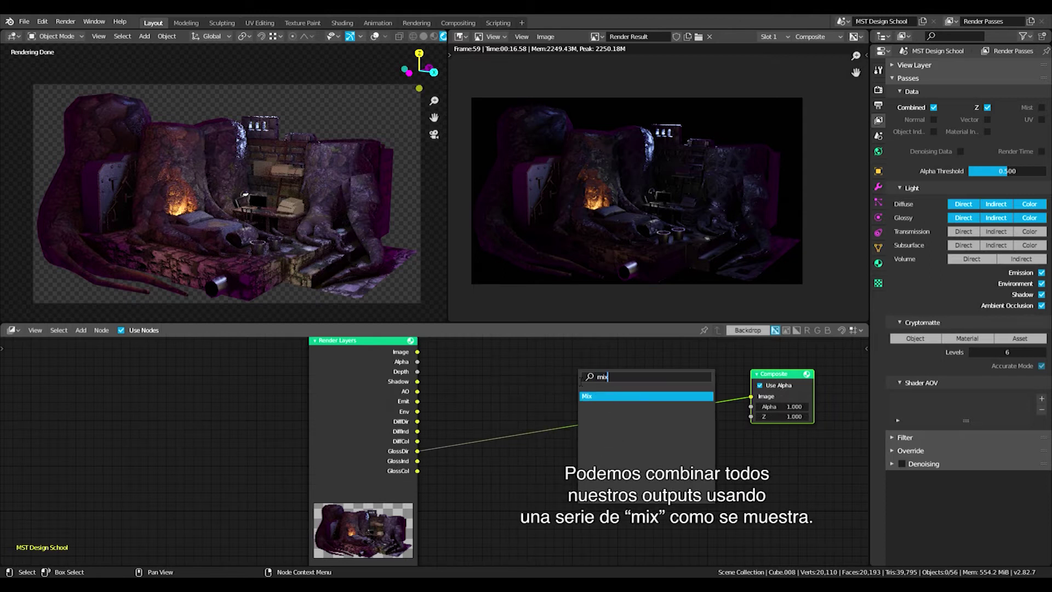
key(Return)
click(531, 553)
middle_drag(547, 351, 548, 395)
drag(547, 375, 548, 385)
middle_drag(456, 411, 466, 394)
drag(383, 374, 352, 369)
click(563, 368)
drag(397, 403, 762, 423)
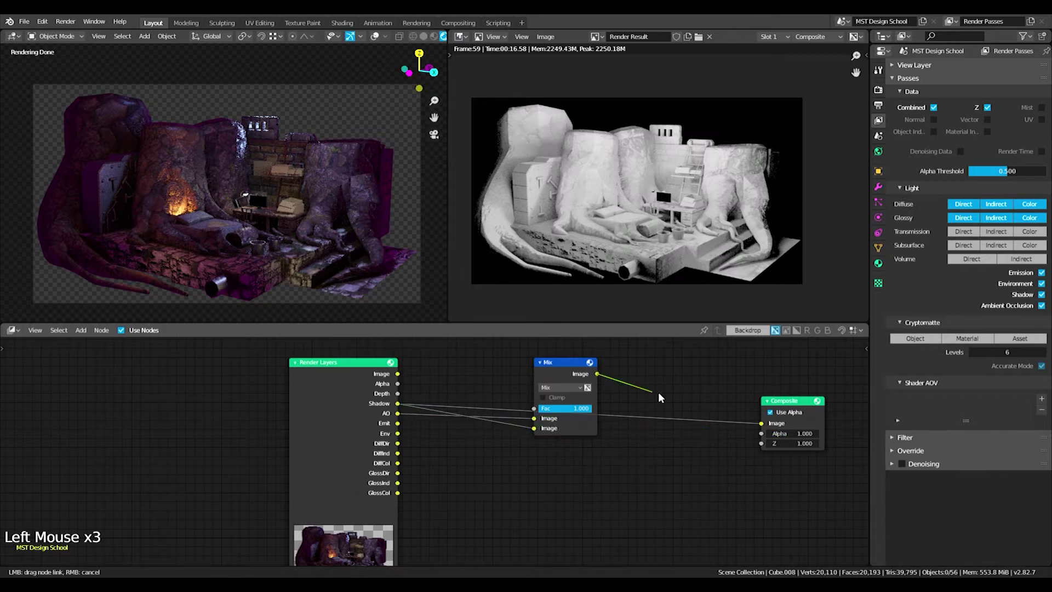
Connect the Mix node's output to Composite's Image input and set its blend mode to Multiply
click(565, 380)
drag(565, 380, 572, 412)
click(563, 389)
click(555, 355)
Duplicate the Multiply node ahead of Composite and connect DiffCol to the copy's second Image input
middle_drag(424, 444, 386, 446)
click(518, 366)
key(shift+d)
click(625, 392)
drag(360, 445, 535, 460)
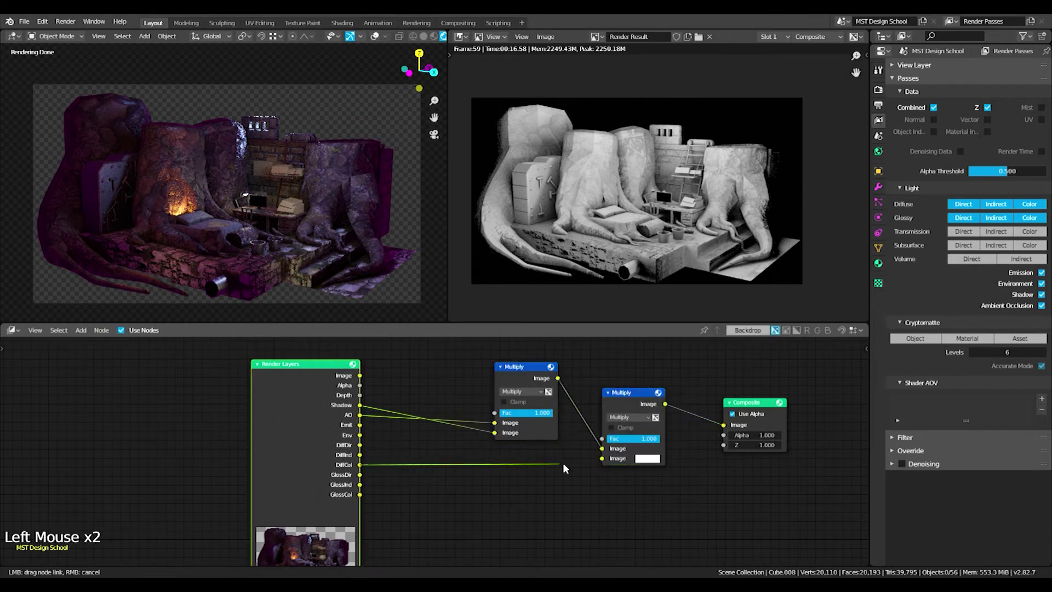
drag(468, 467, 602, 458)
Duplicate the second Multiply node ahead of Composite and connect DiffInd to the copy's second Image input
drag(630, 405, 639, 404)
key(shift+d)
click(706, 407)
middle_drag(791, 414, 721, 364)
drag(671, 356, 680, 378)
middle_drag(288, 423, 289, 439)
drag(289, 421, 646, 446)
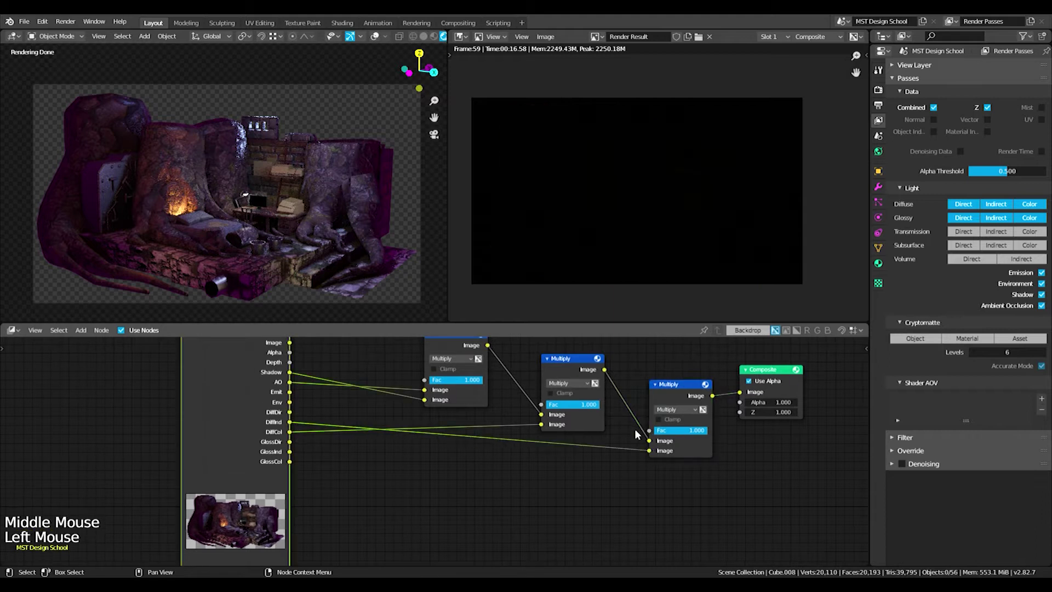
Feed DiffDir into the third mix node in place of DiffInd, with blend mode Add and Fac 0.025
middle_drag(644, 442, 637, 459)
mouse_move(637, 463)
mouse_down()
mouse_move(279, 432)
mouse_move(635, 464)
mouse_up()
click(664, 423)
click(665, 382)
drag(684, 445, 636, 445)
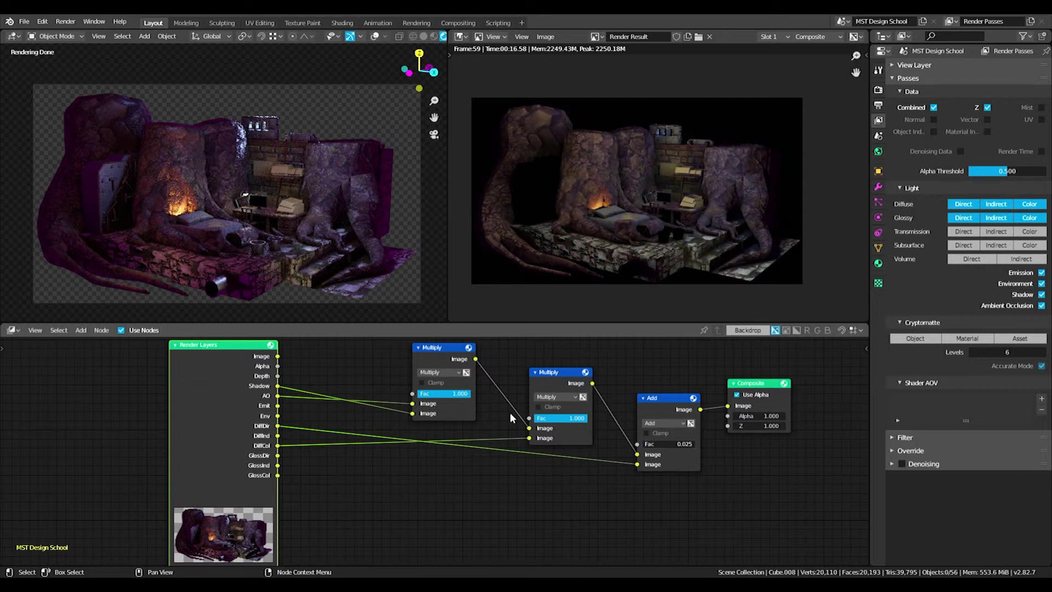
Duplicate the Add node ahead of Composite and connect GlossDir to the copy's second Image input
scroll(407, 423, down, 2)
click(630, 403)
key(shift+d)
click(711, 422)
scroll(273, 410, up, 3)
middle_drag(338, 460, 235, 433)
drag(187, 425, 680, 459)
middle_drag(680, 459, 621, 464)
Duplicate the GlossDir Add node, connect GlossInd to the copy's second Image input, and set the copy's Fac to 1.000
click(651, 393)
key(shift+d)
click(760, 390)
drag(127, 442, 729, 462)
drag(752, 402, 751, 436)
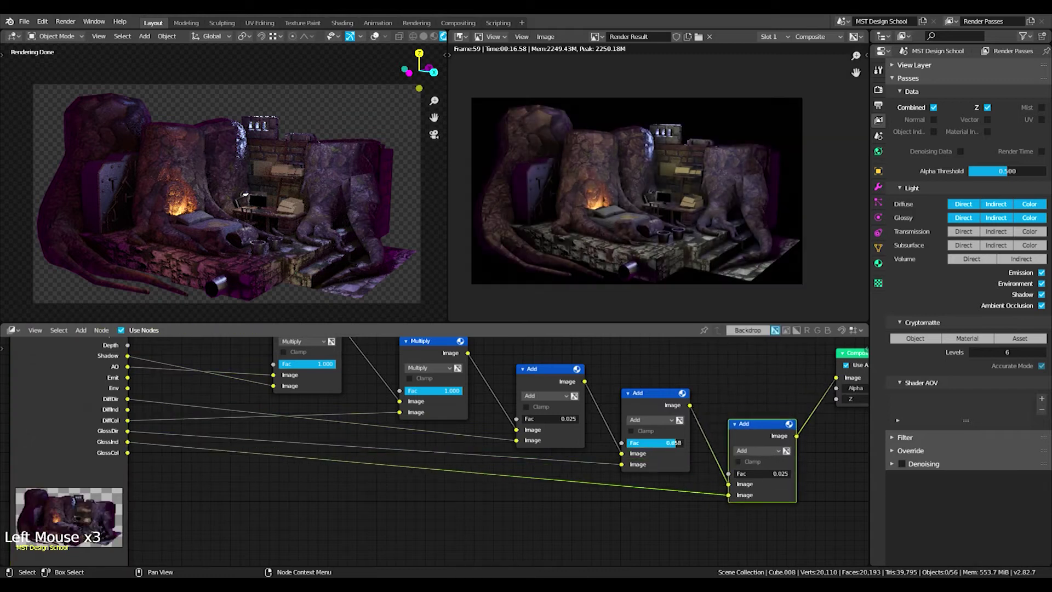
drag(764, 473, 789, 473)
Duplicate the GlossInd Add node and connect GlossCol to the copy's second Image input
scroll(403, 449, down, 2)
middle_drag(404, 449, 310, 459)
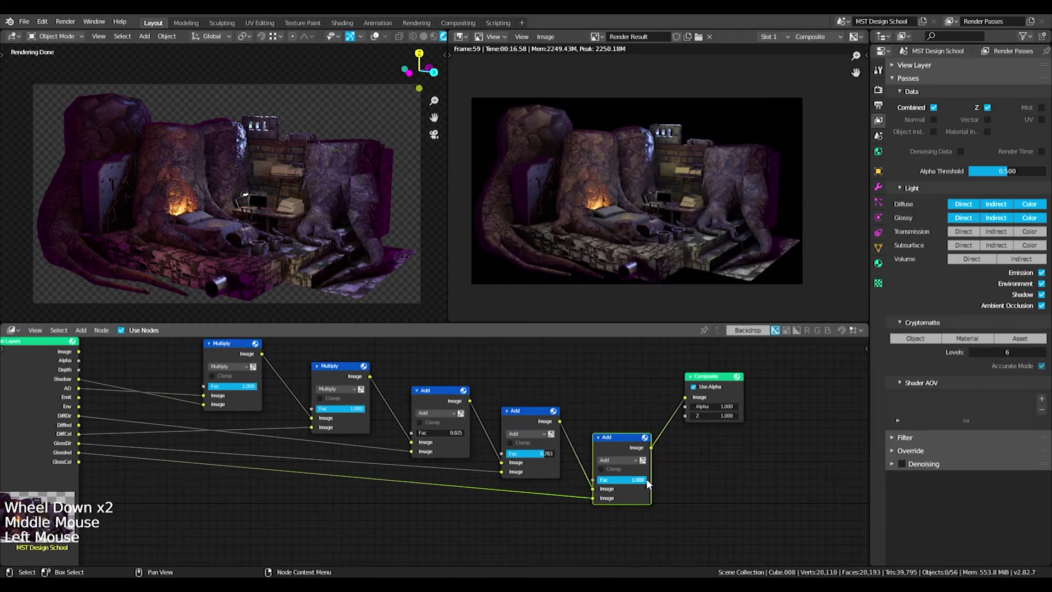
scroll(648, 482, down, 2)
key(shift+d)
click(685, 504)
drag(130, 460, 643, 522)
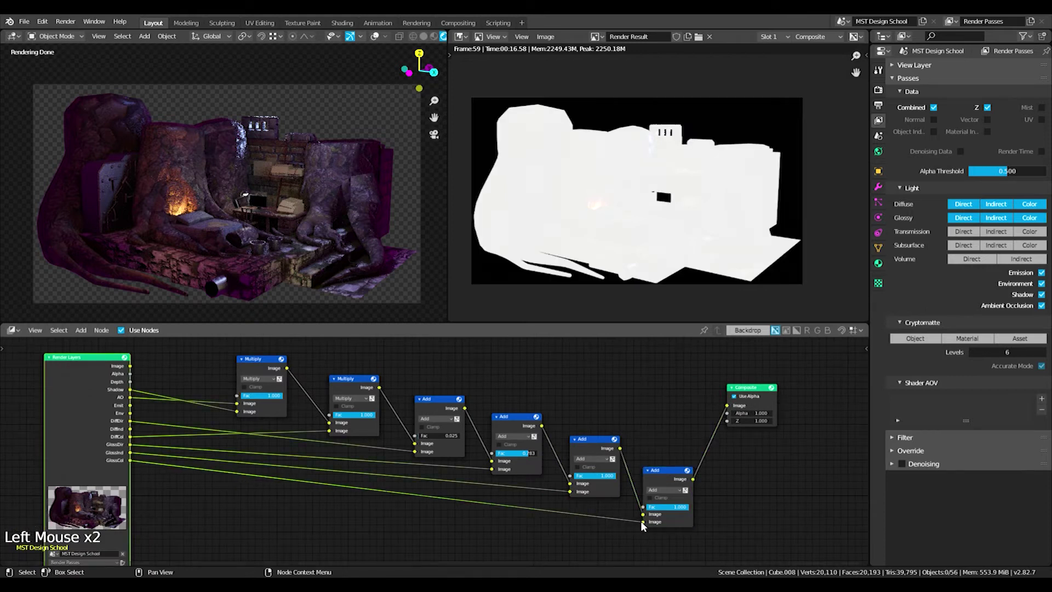
middle_drag(643, 522, 630, 493)
Change the GlossCol mix node's blend mode to Multiply and lower its Fac to about 0
scroll(630, 493, up, 3)
click(630, 499)
click(635, 296)
middle_drag(636, 295, 581, 439)
scroll(581, 439, up, 2)
drag(587, 463, 559, 463)
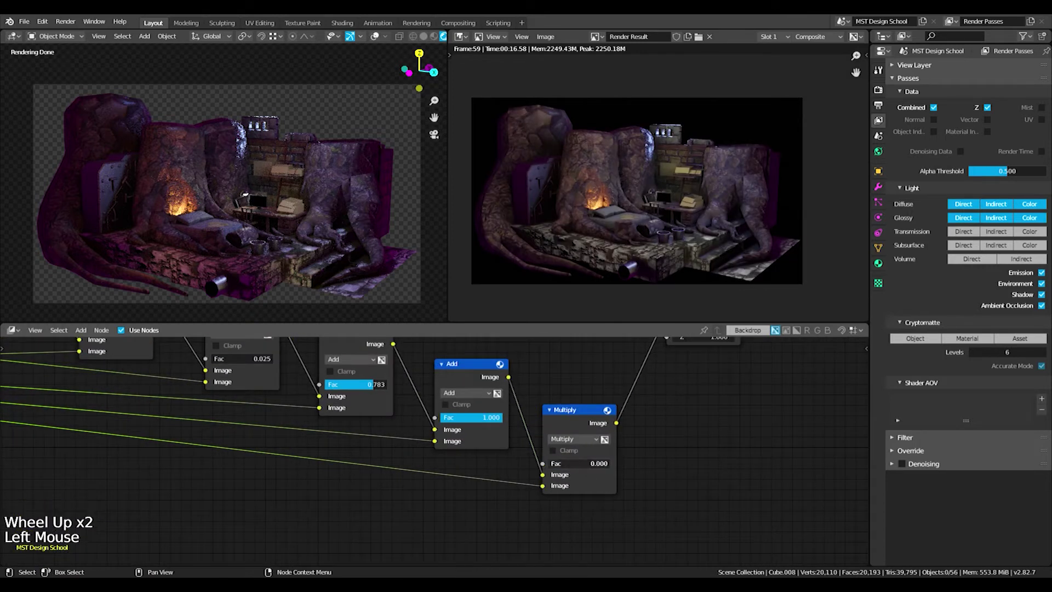
Reposition the two first Multiply nodes and the first Add node to tidy the mixing chain
scroll(692, 199, up, 6)
scroll(691, 199, down, 6)
middle_drag(691, 198, 669, 280)
scroll(438, 438, down, 7)
middle_drag(438, 439, 416, 428)
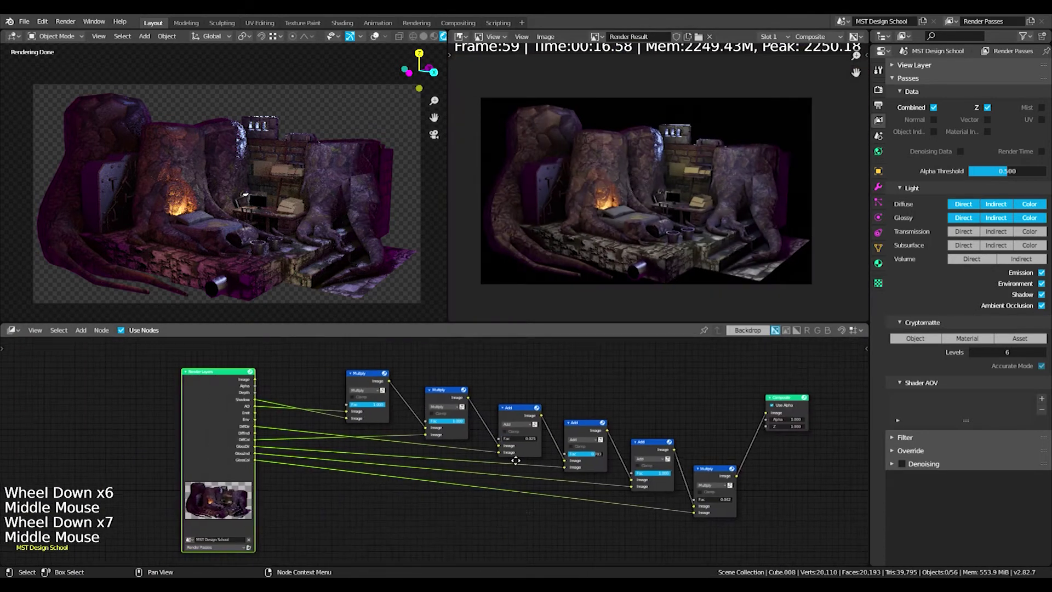
click(372, 382)
drag(373, 381, 380, 370)
scroll(380, 370, up, 1)
middle_drag(380, 370, 378, 364)
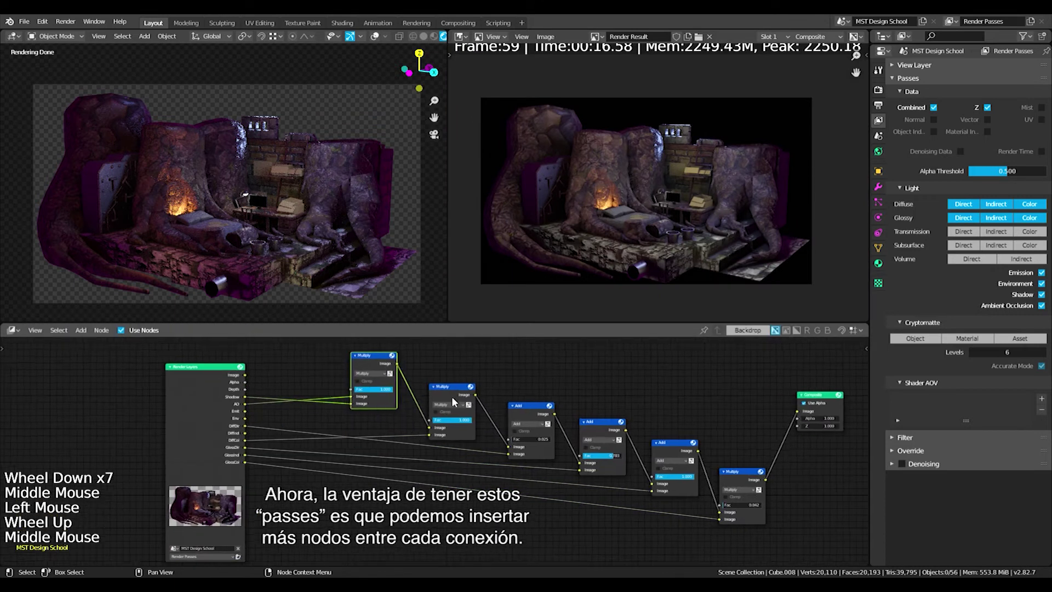
drag(448, 393, 455, 378)
drag(525, 408, 533, 406)
scroll(341, 426, down, 3)
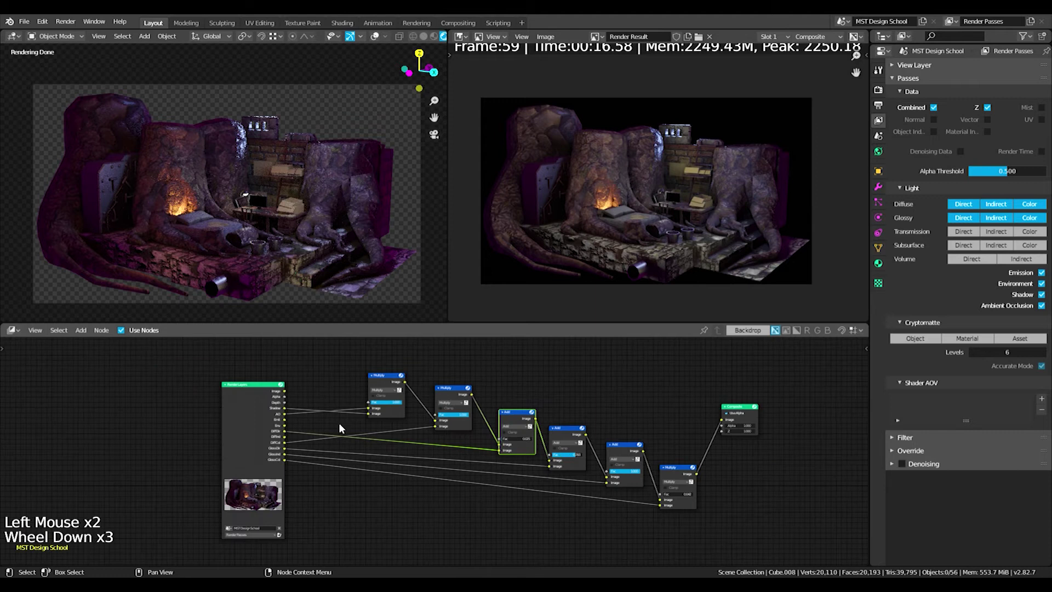
Search for an RGB Curves node and insert it on the DiffCol link
middle_drag(341, 426, 505, 433)
scroll(534, 444, up, 8)
middle_drag(407, 448, 329, 439)
middle_drag(437, 458, 420, 490)
key(shift+a)
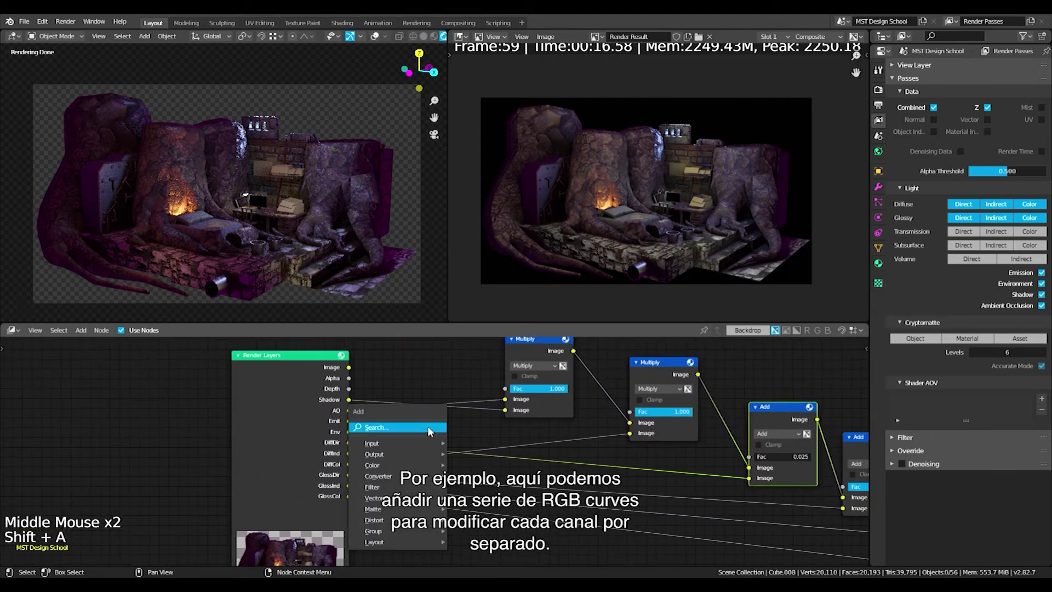
click(430, 431)
text(rgb)
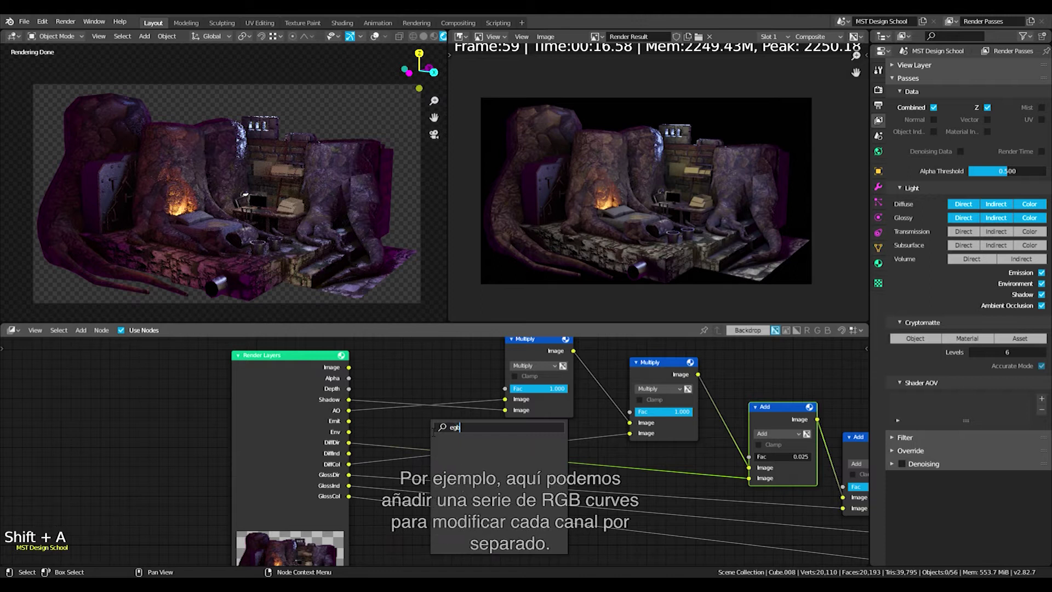
key(BackSpace)
key(BackSpace)
key(Return)
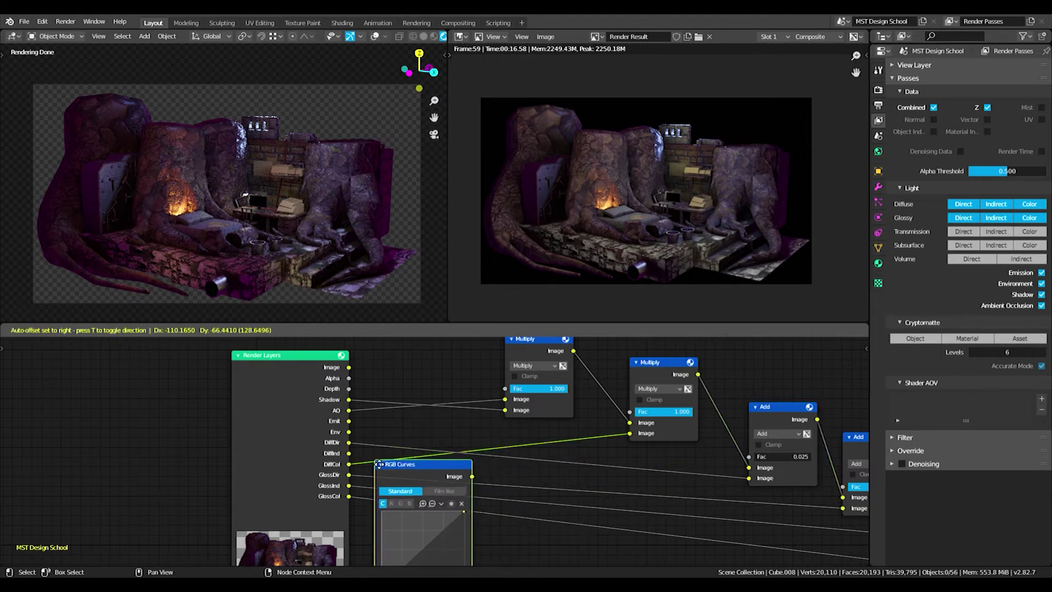
scroll(455, 454, down, 6)
click(457, 449)
Shift the mix nodes farther from Render Layers and position the RGB Curves node in the freed space
drag(501, 385, 569, 324)
scroll(558, 428, down, 4)
middle_drag(558, 429, 439, 425)
drag(427, 420, 651, 495)
drag(460, 407, 659, 419)
drag(367, 447, 471, 391)
scroll(472, 391, up, 8)
middle_drag(493, 417, 487, 433)
scroll(487, 433, up, 4)
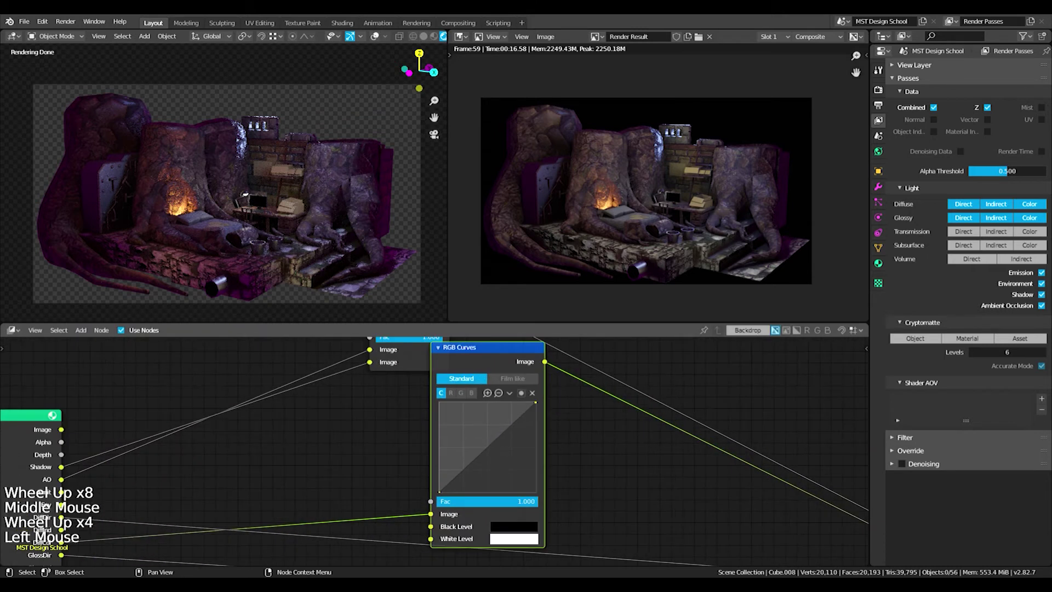
Try strong bends of the combined and green curves in the DiffCol RGB Curves node
drag(520, 416, 491, 442)
click(491, 442)
click(490, 441)
click(490, 441)
click(487, 442)
click(461, 393)
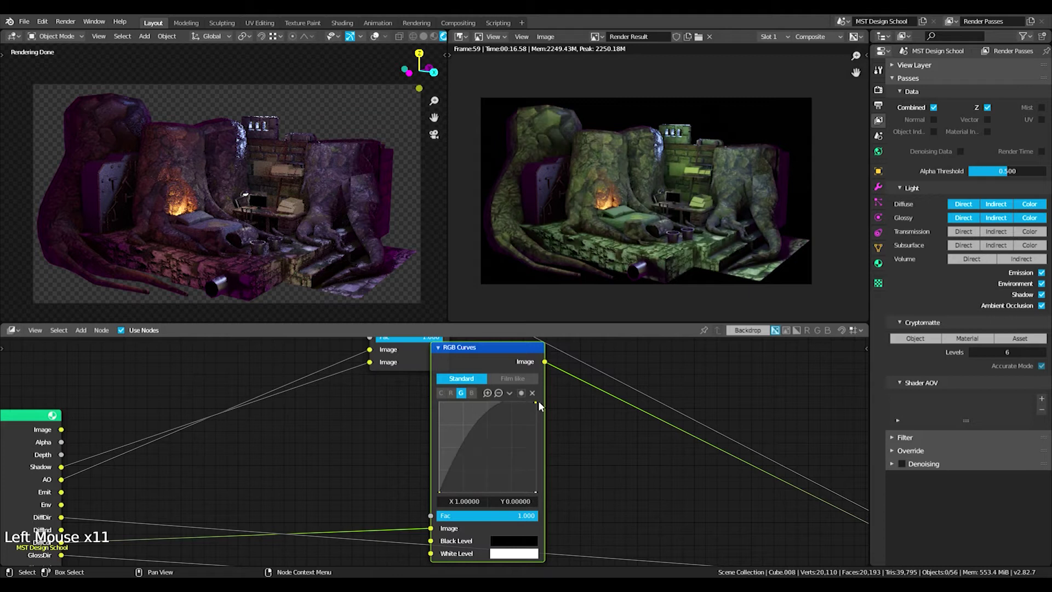
drag(487, 432, 530, 481)
click(531, 483)
click(531, 483)
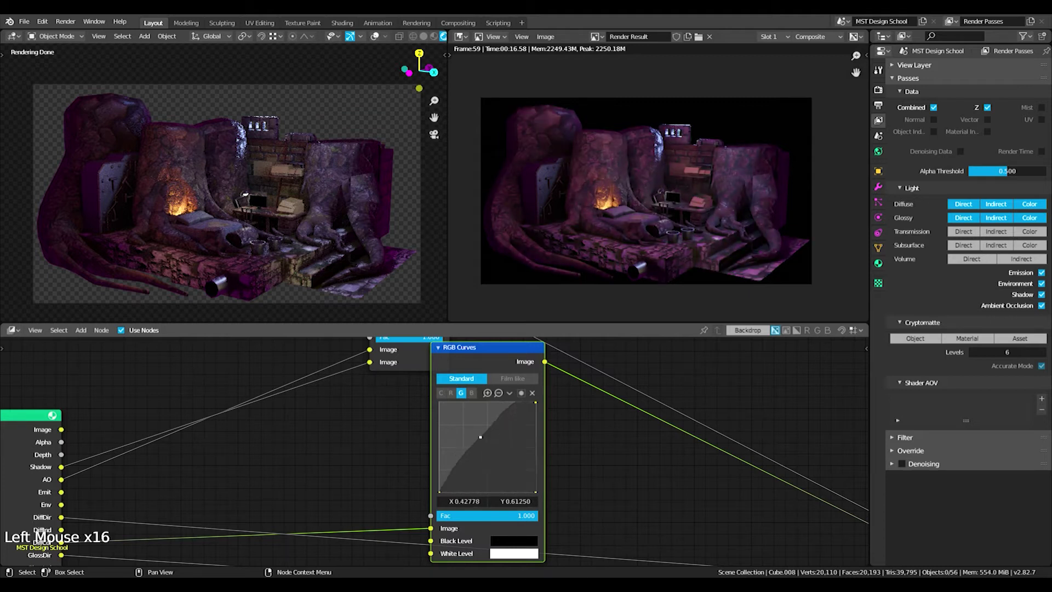
Straighten the green curve, restoring its upper end point and placing a middle point at X 0.52222, Y 0.48125
click(531, 393)
click(531, 391)
click(531, 390)
click(531, 390)
drag(534, 489, 535, 402)
click(464, 420)
mouse_move(489, 441)
mouse_down()
mouse_move(464, 421)
mouse_move(501, 456)
mouse_move(489, 449)
mouse_up()
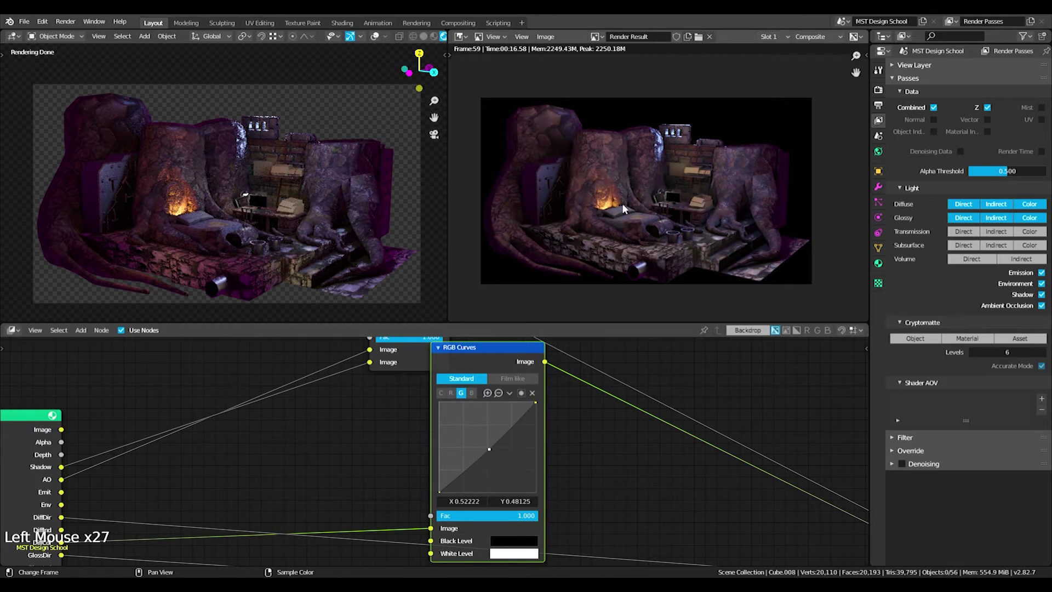
Preview Render Layers passes through a Viewer node, and delete the Viewer
scroll(264, 465, down, 7)
middle_drag(264, 459, 258, 416)
ctrl+shift+click(258, 416)
ctrl+shift+click(258, 416)
ctrl+shift+click(259, 417)
click(323, 392)
key(x)
Enable the node editor's backdrop, attach a Viewer to Render Layers, and maximize the node editor
middle_drag(316, 397, 371, 448)
scroll(386, 433, up, 8)
scroll(354, 488, down, 2)
click(748, 330)
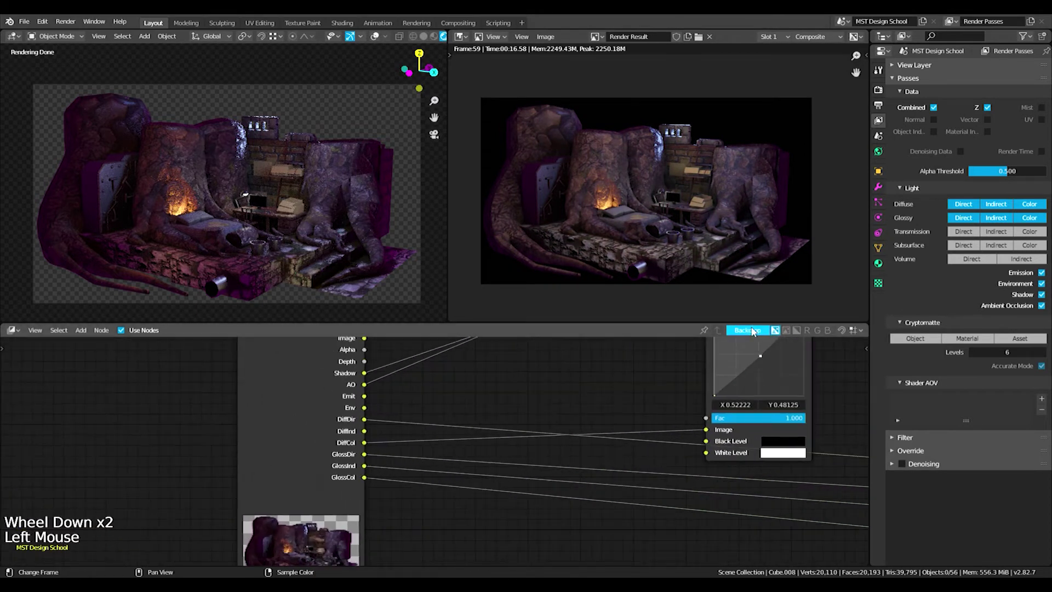
scroll(344, 412, down, 6)
ctrl+shift+click(344, 412)
ctrl+shift+click(344, 412)
ctrl+shift+click(344, 412)
ctrl+shift+click(344, 412)
key(ctrl+space)
Cycle the Viewer through the Render Layers passes to examine each one on the backdrop
ctrl+shift+click(427, 277)
ctrl+shift+click(427, 277)
ctrl+shift+click(427, 276)
ctrl+shift+click(426, 276)
ctrl+shift+click(427, 277)
ctrl+shift+click(427, 277)
ctrl+shift+click(427, 277)
ctrl+shift+click(427, 276)
ctrl+shift+click(425, 275)
ctrl+shift+click(426, 275)
ctrl+shift+click(425, 275)
ctrl+shift+click(425, 275)
ctrl+shift+click(425, 275)
ctrl+shift+click(426, 275)
Move the Render Layers node away from the backdrop image and reposition the Viewer fed by DiffDir
drag(425, 275, 296, 215)
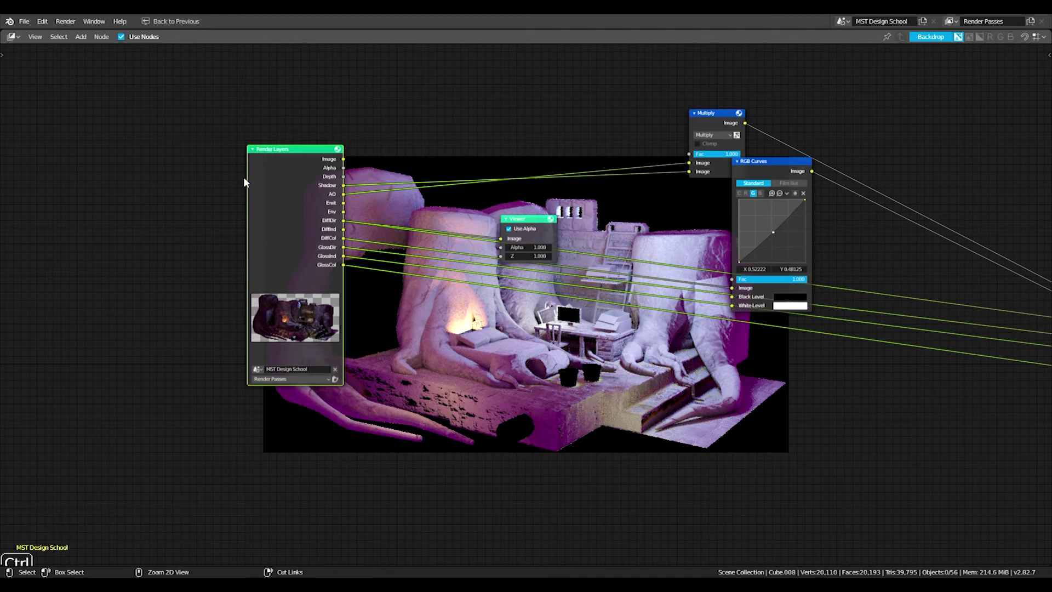
middle_drag(243, 183, 256, 228)
click(558, 271)
drag(557, 265, 576, 244)
scroll(252, 253, up, 5)
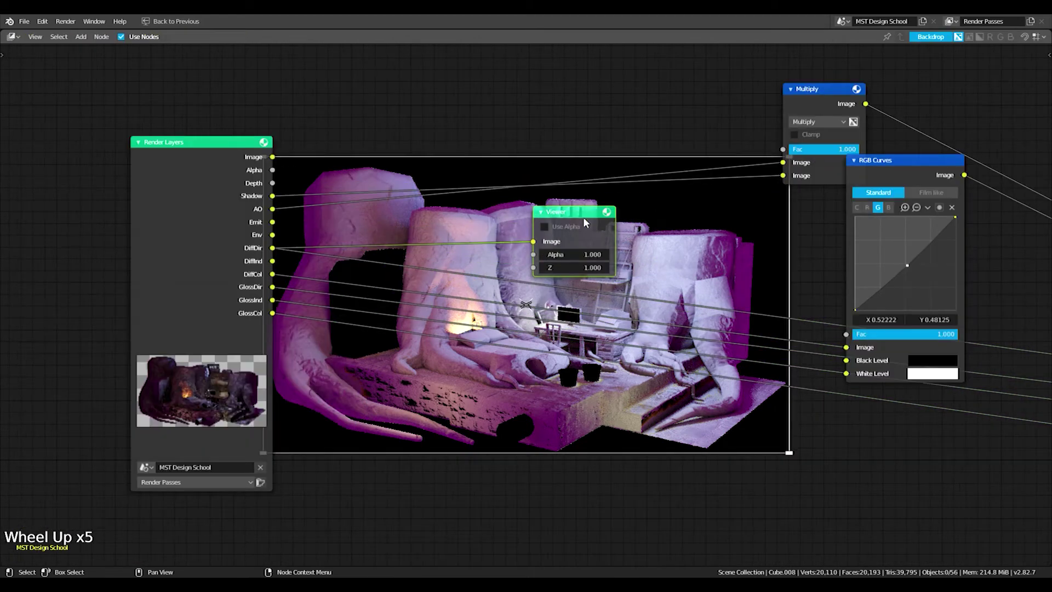
Duplicate the RGB Curves node onto the DiffDir link and delete the Viewer node
click(876, 160)
click(877, 160)
key(shift+d)
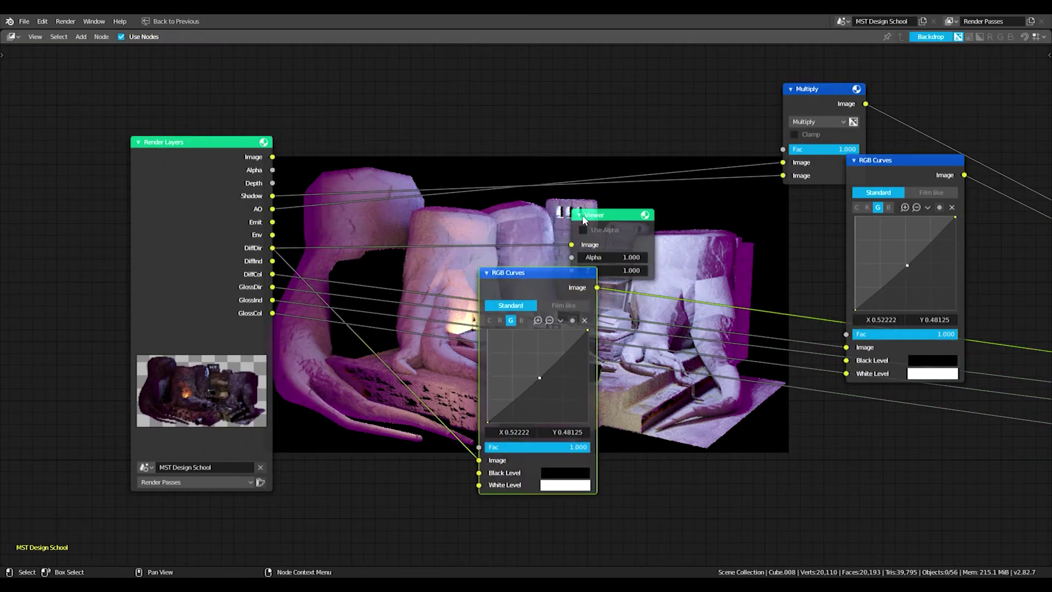
click(584, 219)
key(x)
Return to the multi-editor layout and reposition the duplicated RGB Curves node between Render Layers and the original
scroll(581, 225, down, 3)
key(ctrl+space)
scroll(484, 424, down, 3)
middle_drag(485, 424, 489, 382)
drag(488, 381, 528, 362)
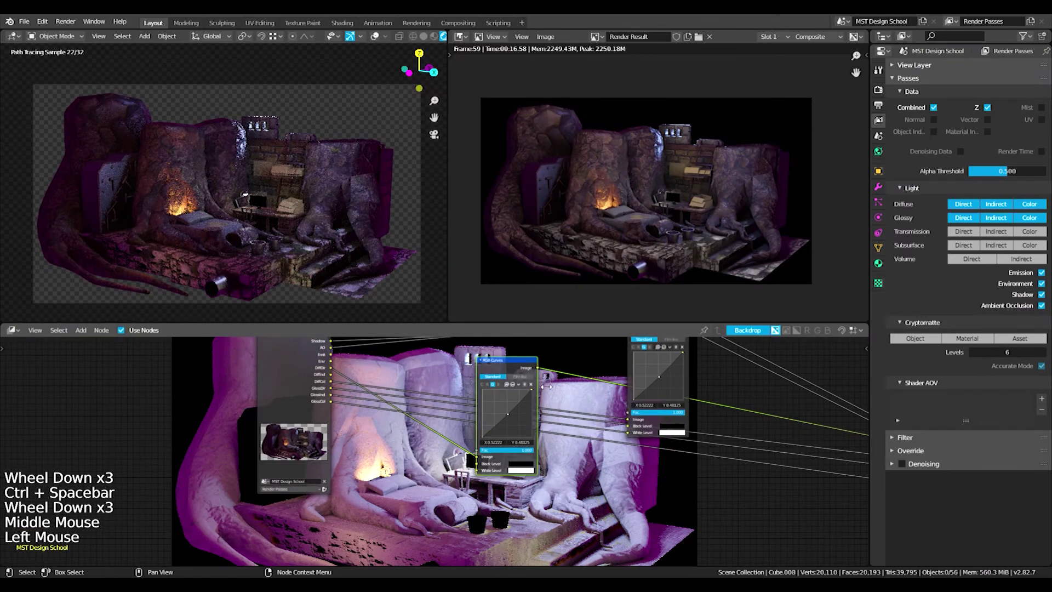
middle_drag(546, 386, 532, 433)
drag(508, 408, 519, 403)
Try moving the middle point of the green curve in the DiffDir RGB Curves node
mouse_move(746, 457)
middle_down()
mouse_move(380, 410)
mouse_move(529, 467)
middle_up()
ctrl+shift+click(639, 417)
middle_drag(219, 422, 602, 427)
middle_drag(397, 422, 589, 441)
scroll(675, 204, up, 1)
middle_drag(477, 439, 502, 464)
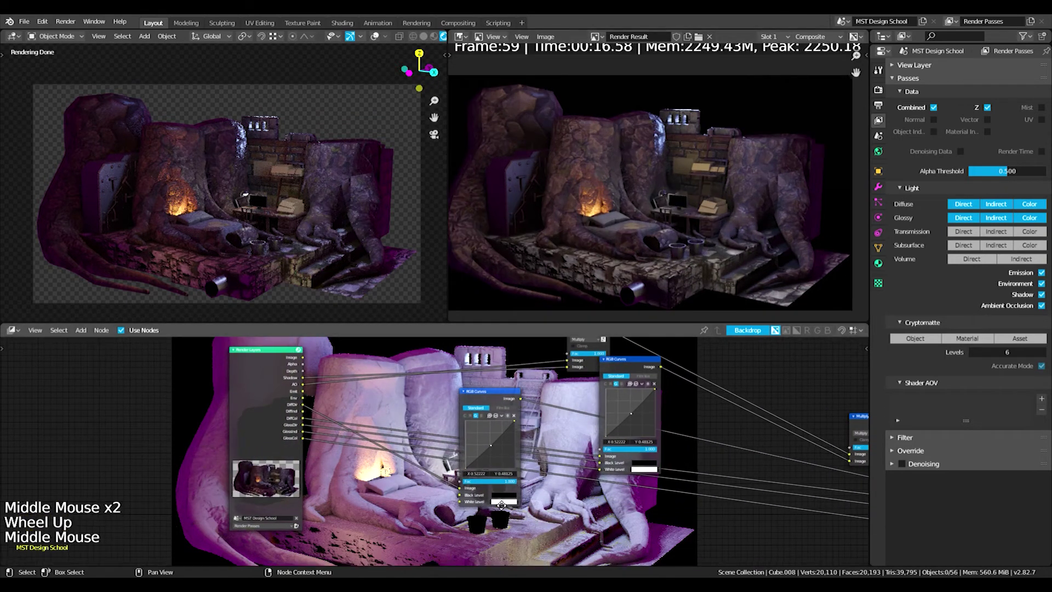
scroll(501, 464, up, 7)
click(527, 442)
drag(531, 441, 514, 402)
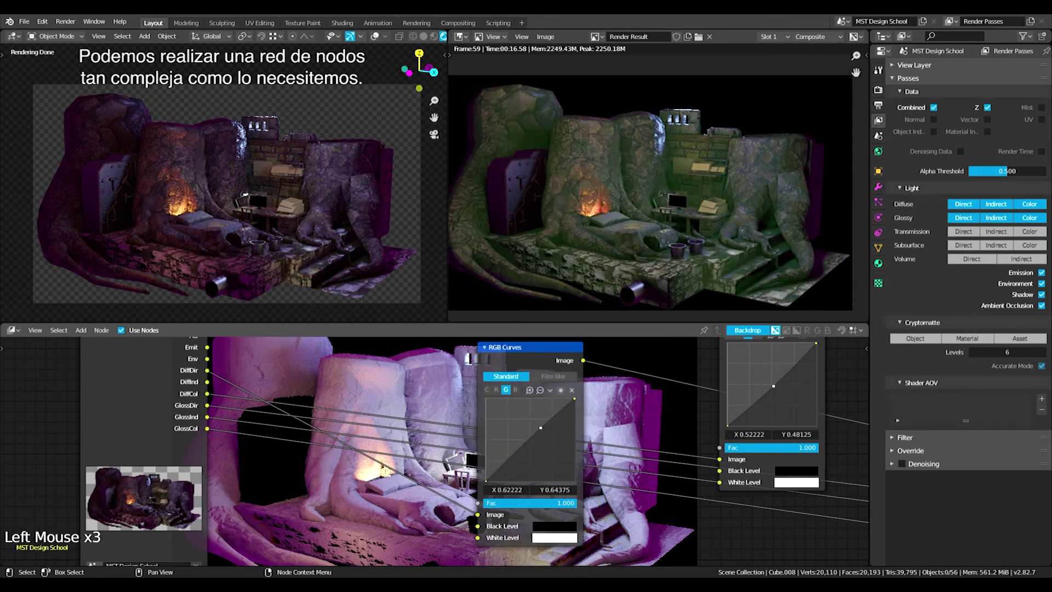
Raise the combined curve of the DiffDir RGB Curves node with a point at X 0.46667, Y 0.60000
mouse_move(534, 442)
mouse_down()
mouse_move(565, 461)
mouse_move(514, 417)
mouse_move(527, 432)
mouse_up()
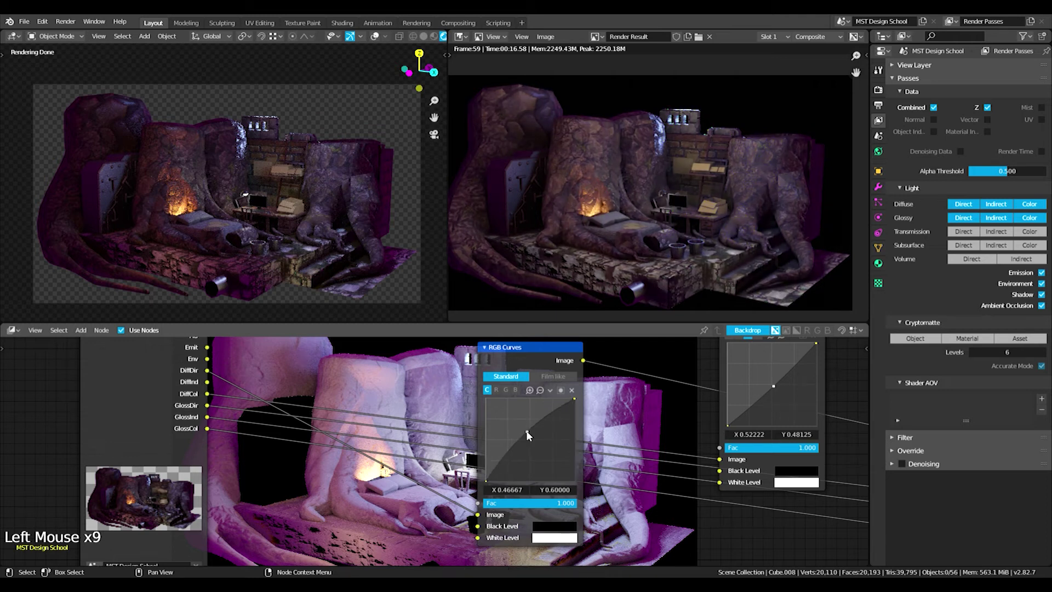
scroll(596, 240, down, 3)
scroll(596, 240, up, 2)
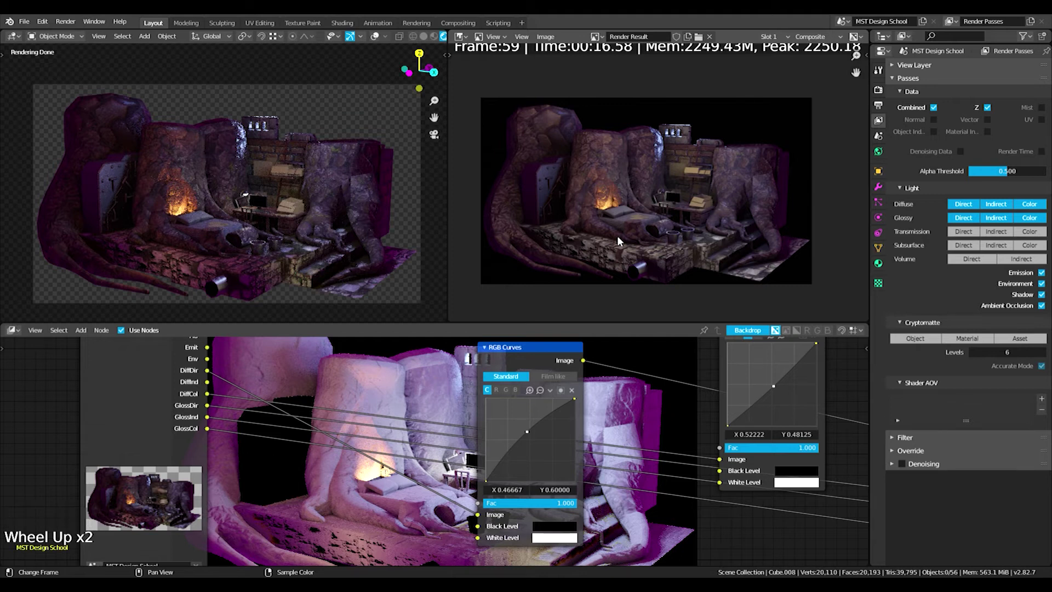
scroll(517, 415, down, 14)
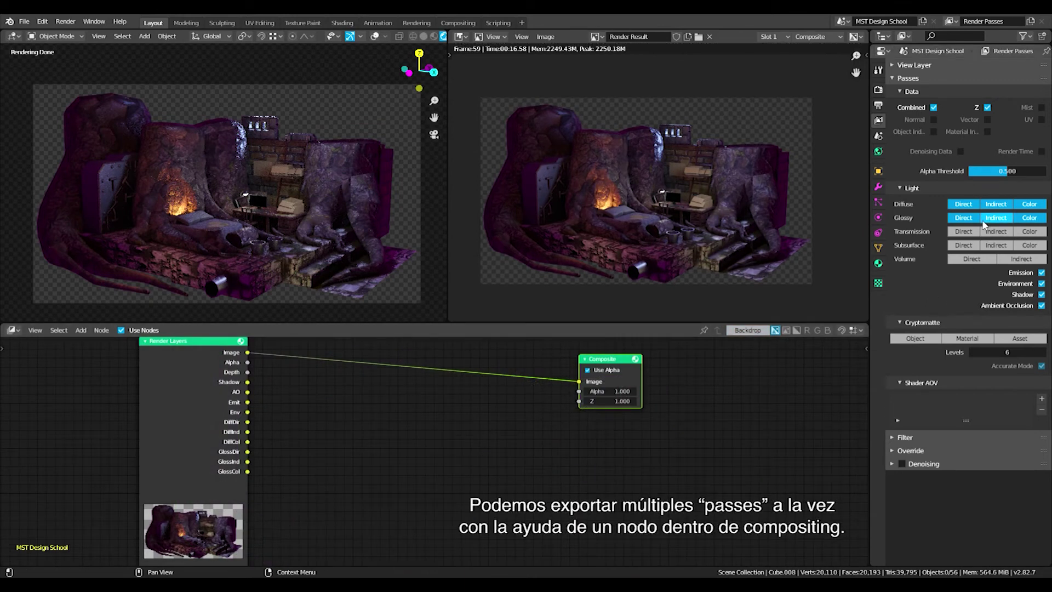
Disable all Glossy passes plus Emission and Environment, keeping the Diffuse Direct, Indirect and Color passes enabled
mouse_move(973, 216)
mouse_down()
mouse_move(1024, 215)
mouse_move(968, 205)
mouse_up()
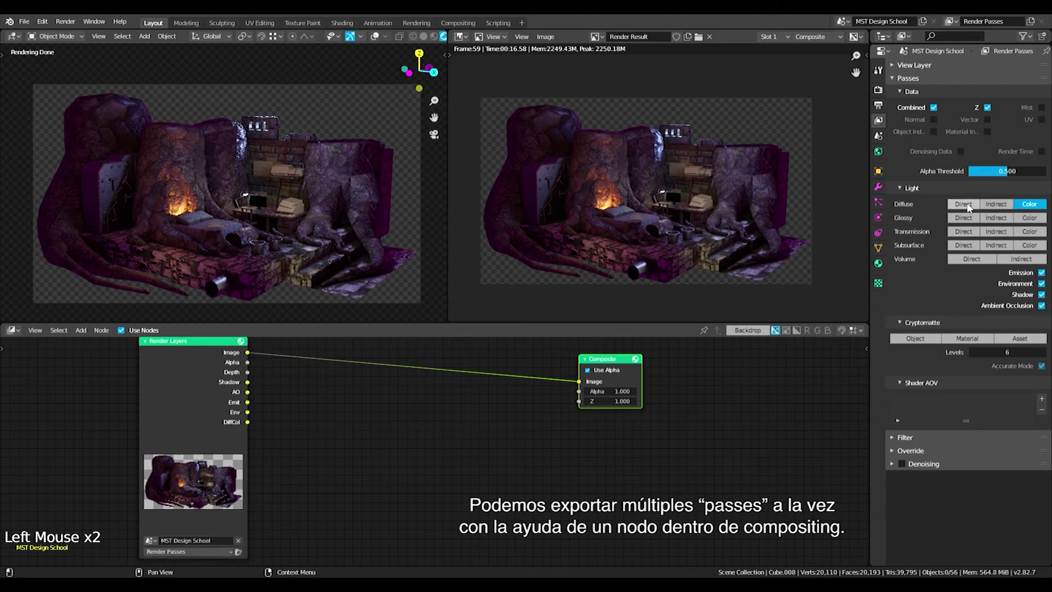
click(1042, 274)
click(1041, 284)
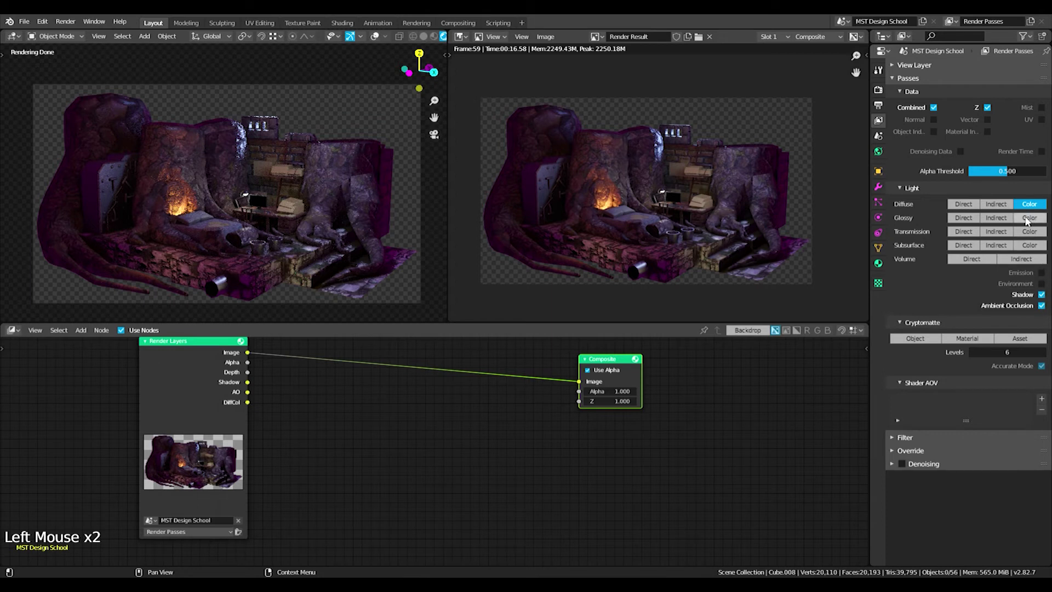
click(962, 205)
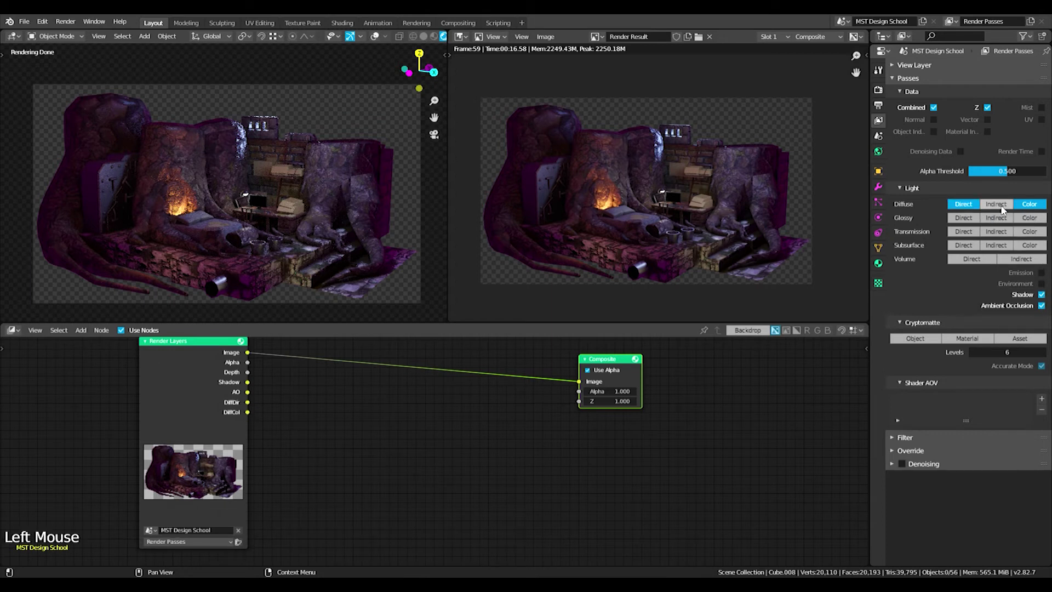
click(996, 204)
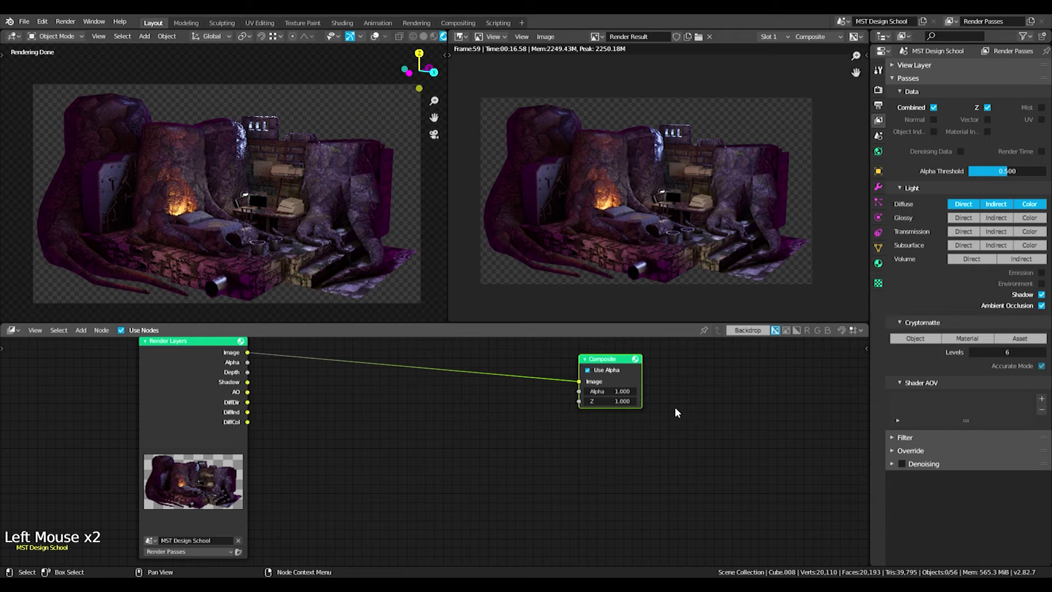
Add a File Output node below the Composite node in the compositing graph
key(shift+a)
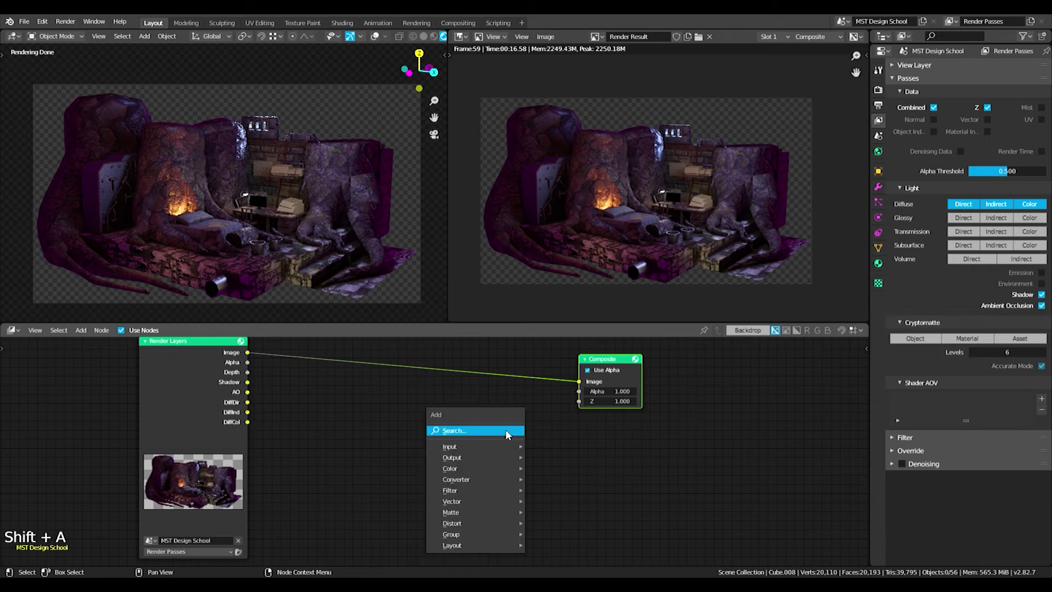
click(505, 430)
text(file)
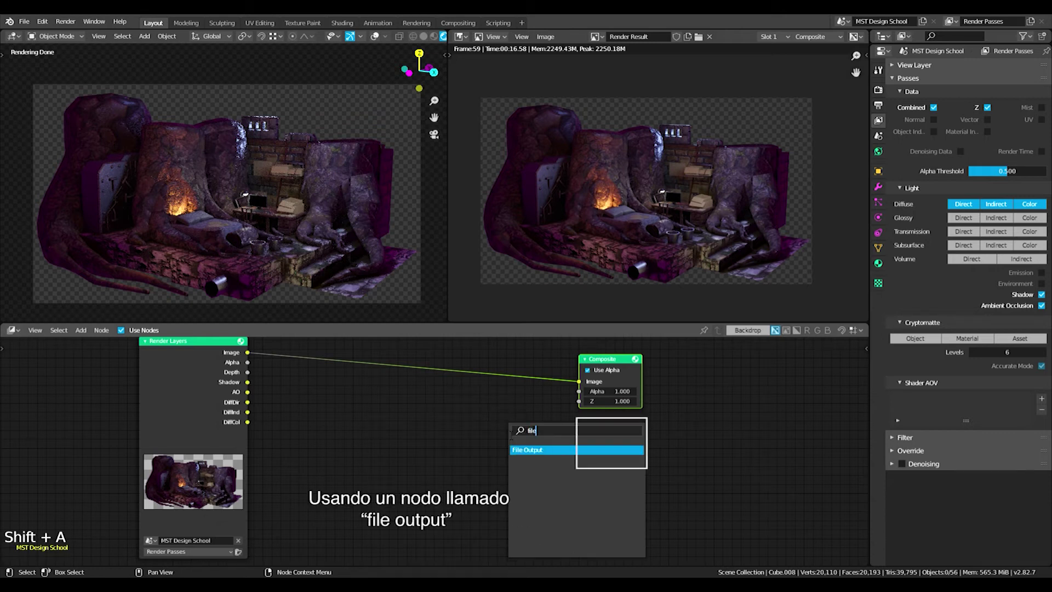
key(Return)
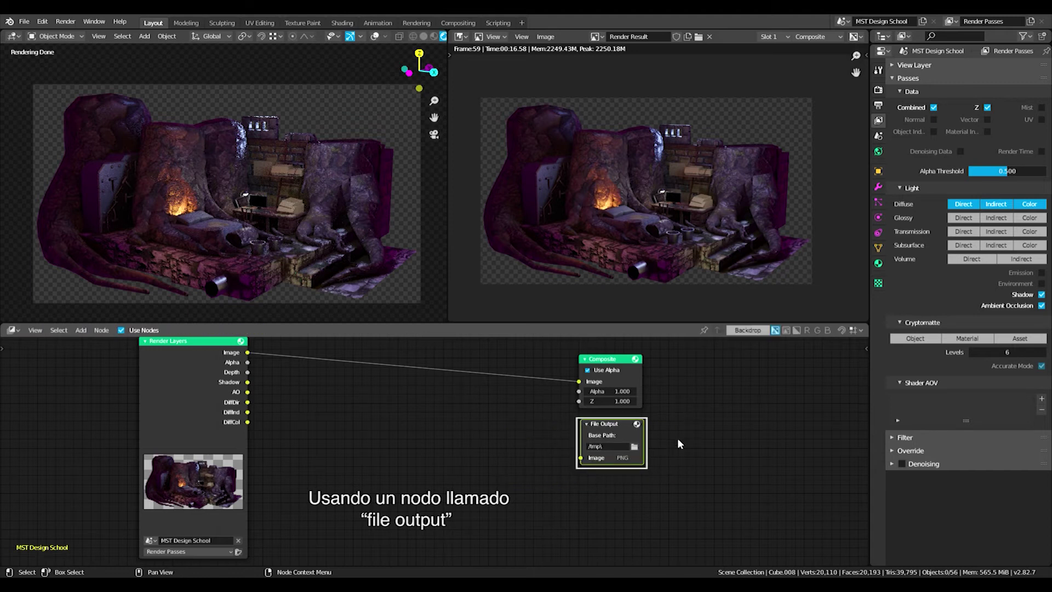
Show the File Output node's properties and enlarge the node editor to fill the window
key(n)
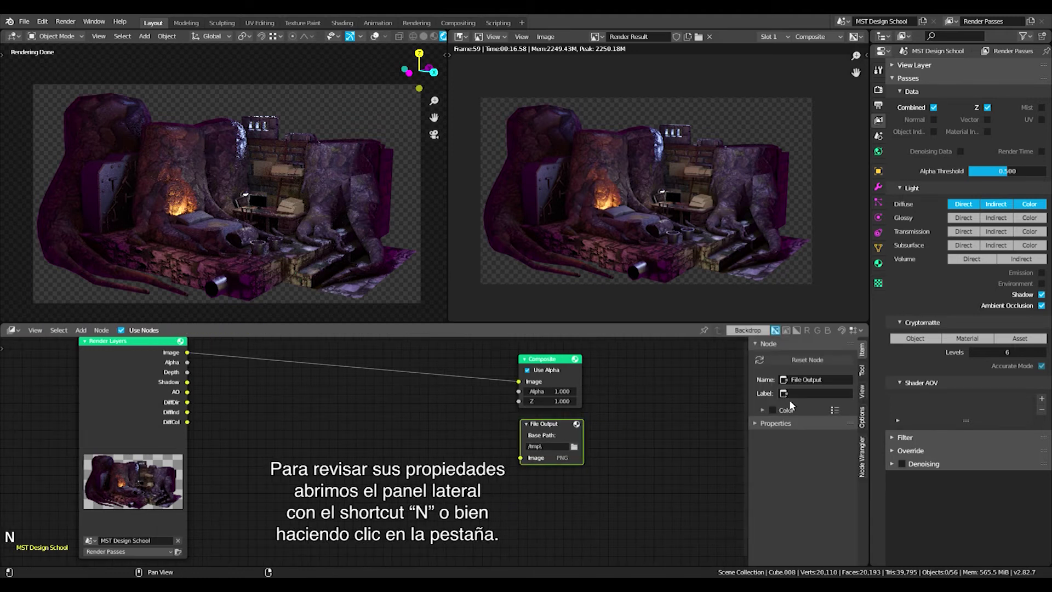
key(n)
key(n)
click(756, 423)
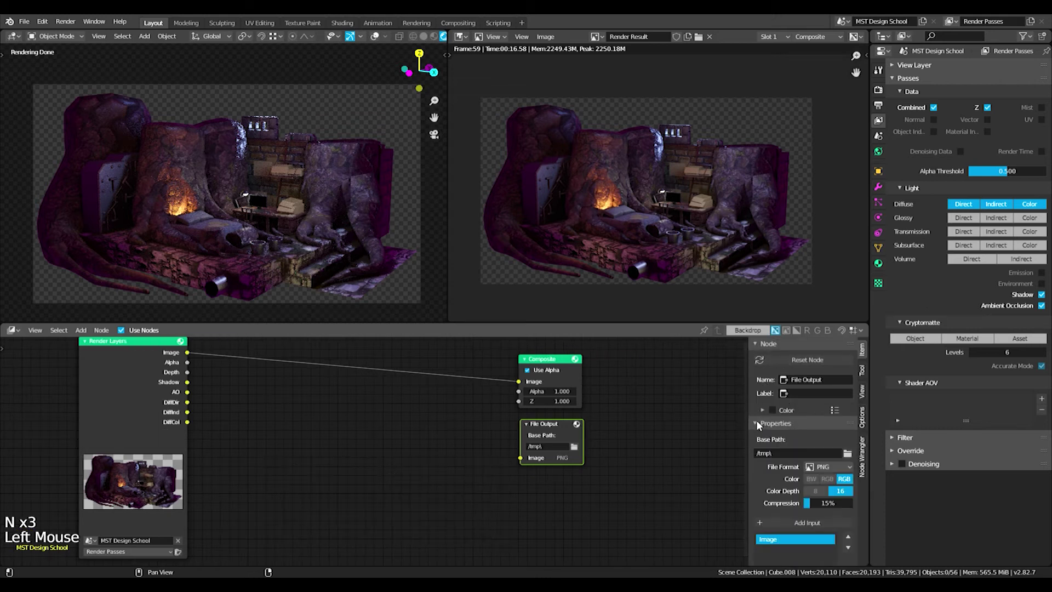
scroll(756, 420, down, 5)
scroll(796, 376, up, 2)
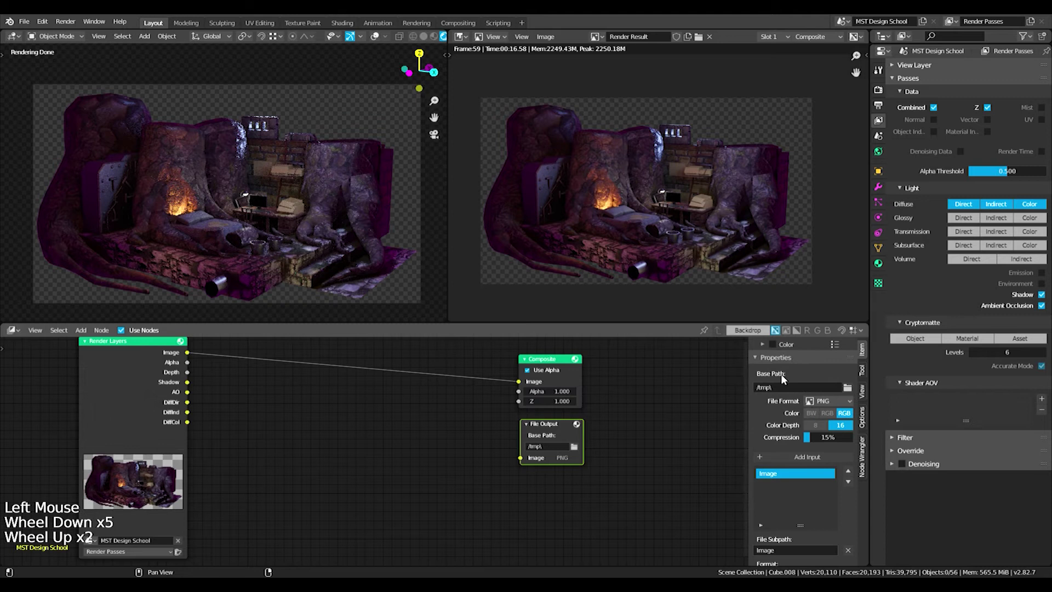
key(ctrl+space)
middle_drag(783, 320, 796, 343)
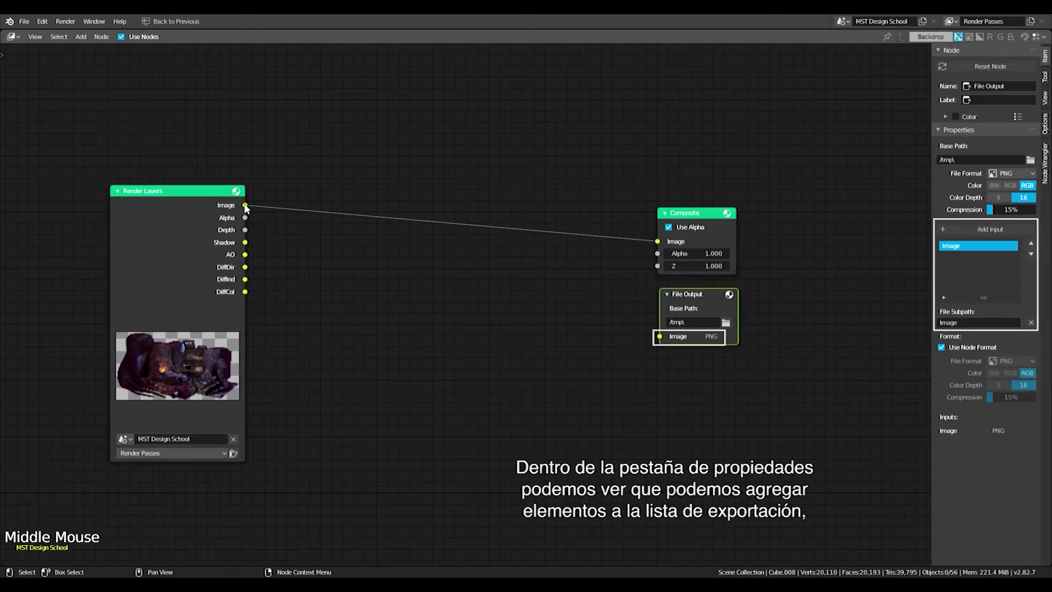
Connect the Render Layers Image output to the File Output Image input and select the File Output node
drag(245, 206, 489, 276)
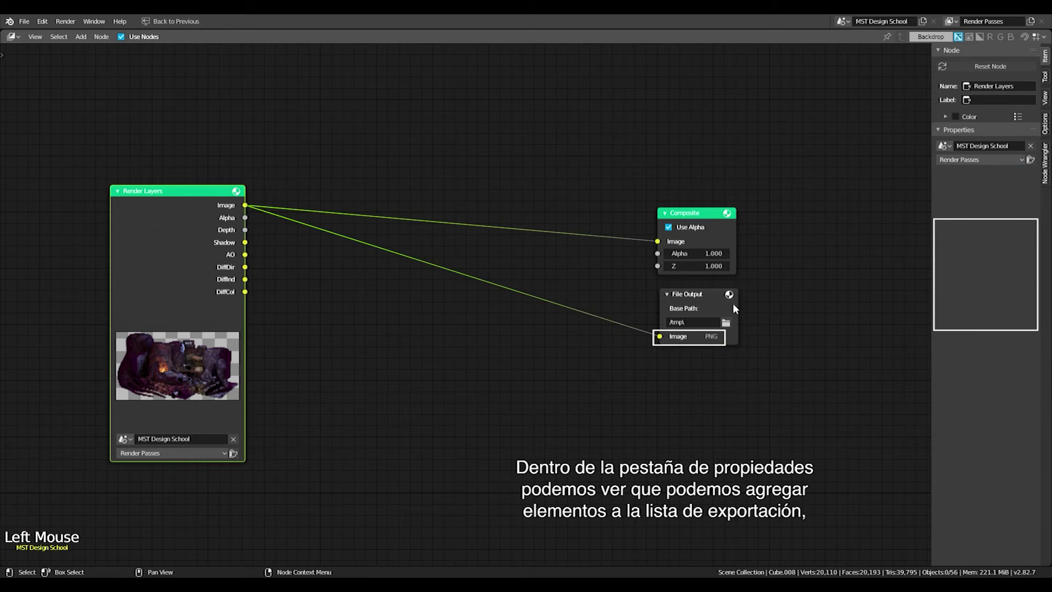
click(937, 130)
click(937, 130)
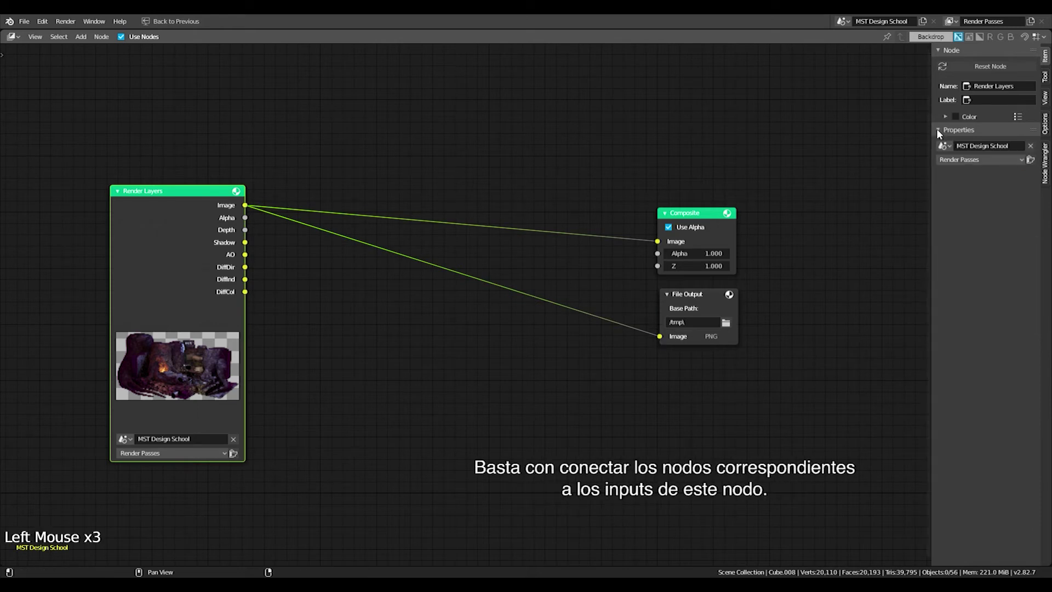
click(996, 159)
click(997, 160)
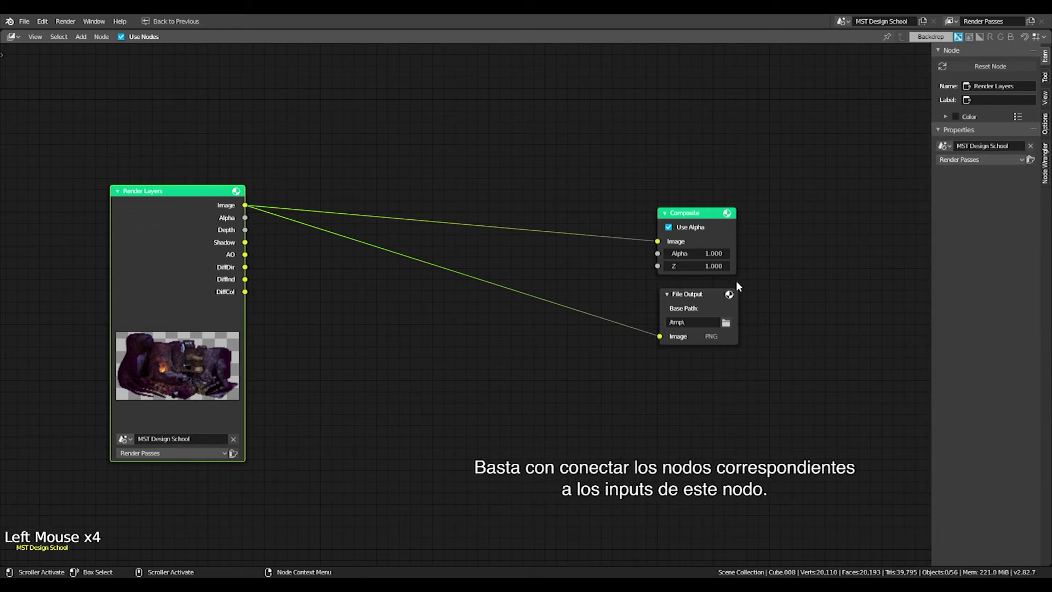
click(697, 296)
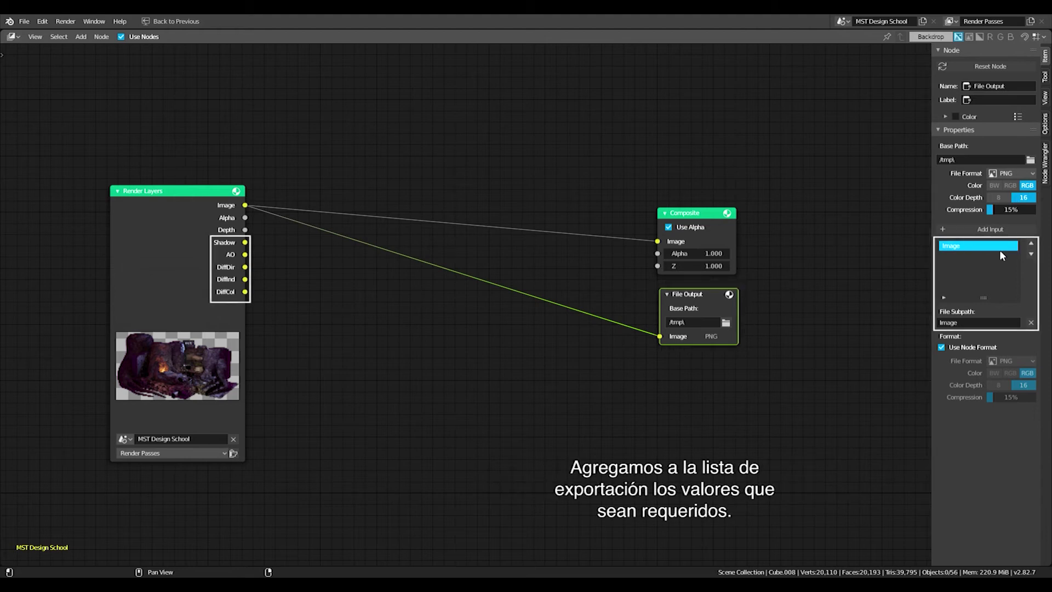
Add a File Output input named Alpha and connect the Render Layers Alpha output to it
click(986, 229)
double_click(962, 258)
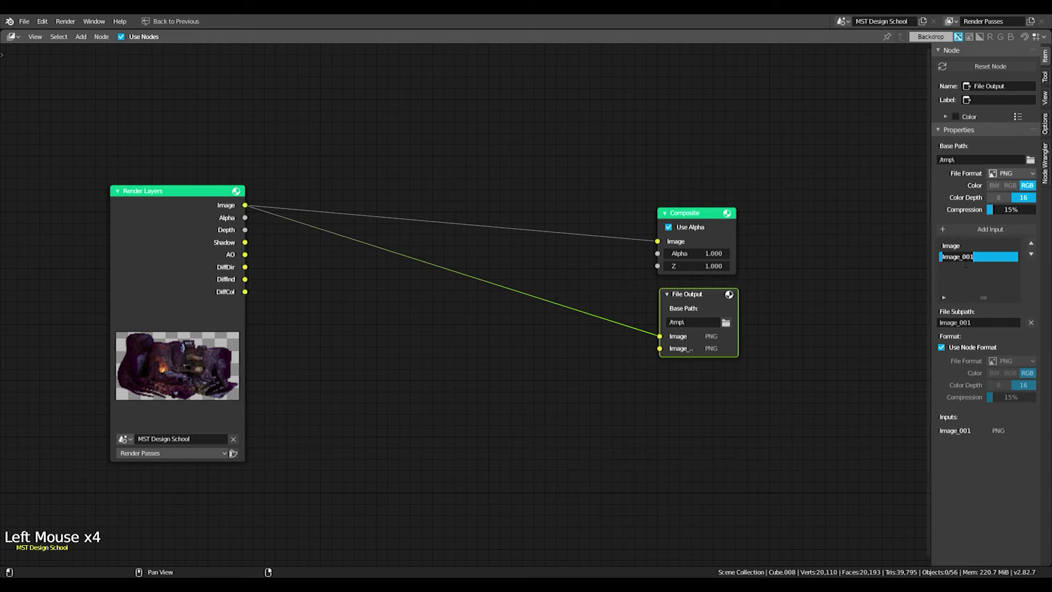
text(Alpha)
key(Return)
drag(245, 217, 659, 349)
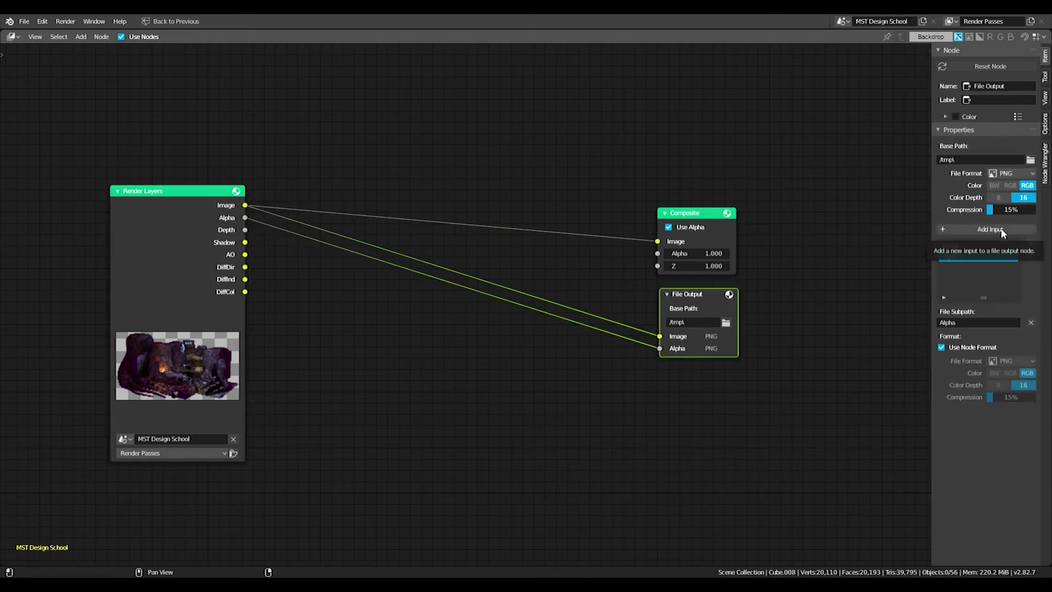
Add five more inputs to the File Output node and rename the first of them Sahdow
click(1001, 230)
click(1001, 230)
click(1001, 230)
click(1001, 230)
click(1001, 230)
click(973, 245)
text(Sahdow)
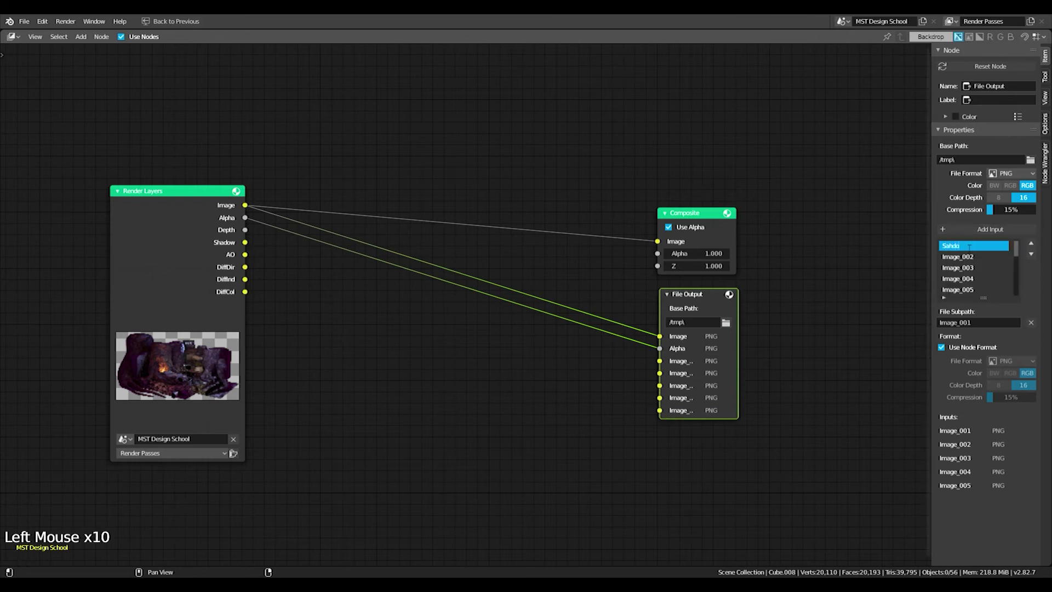
key(Return)
Rename inputs Image_002 and Image_003 of the File Output node as Ambient O and Difuse Dir
double_click(968, 257)
text(Ambien)
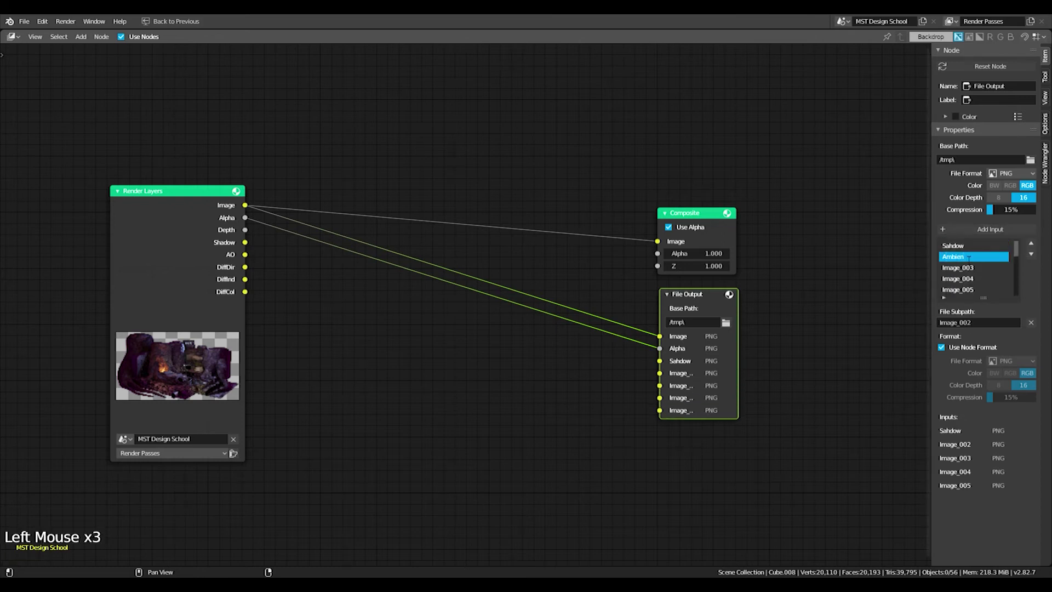
text(t O)
double_click(980, 267)
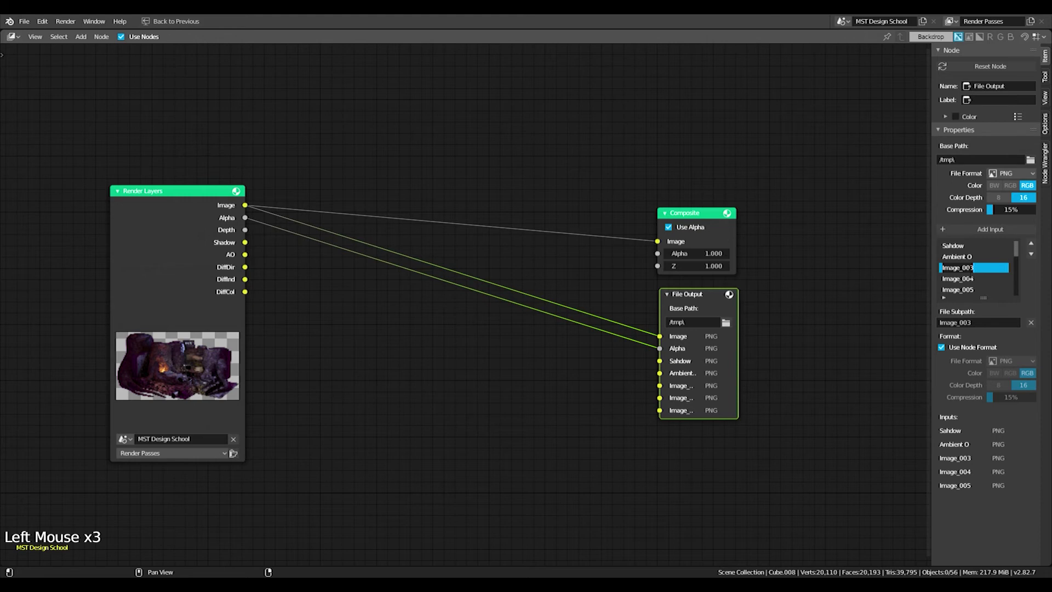
text(Difuse Dir)
key(Return)
Rename the last two File Output inputs as Diffuse Ind and Diffuse Color
double_click(965, 278)
text(Diffuse Ind)
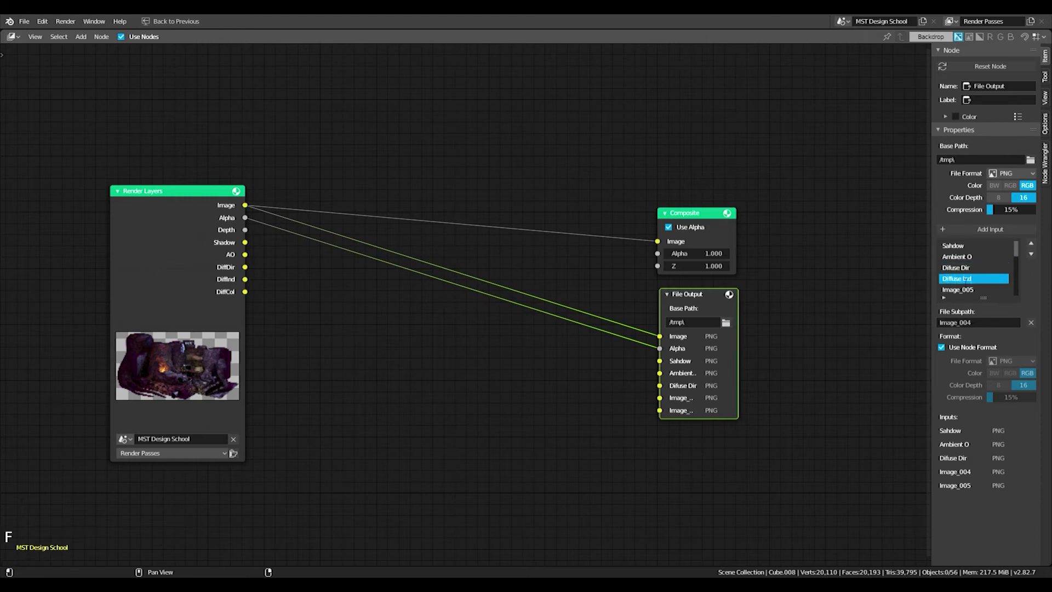
key(Return)
scroll(971, 272, down, 1)
double_click(971, 291)
text(Diffuse Co)
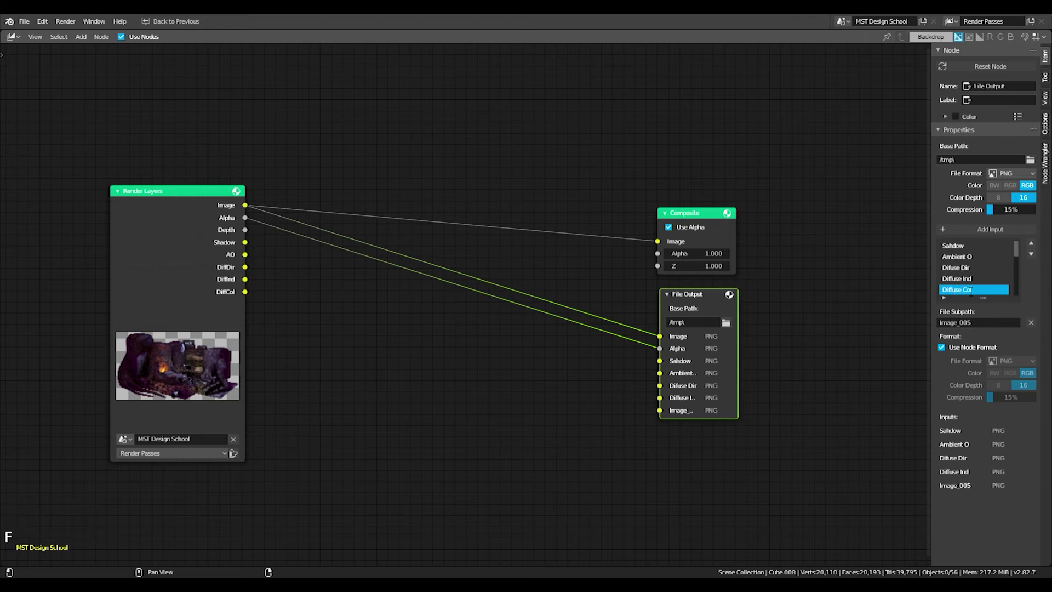
text(lor)
key(Return)
Review the entries in the File Output node's export list, ending with the Image entry selected
scroll(974, 250, up, 3)
scroll(974, 246, down, 4)
scroll(973, 246, up, 5)
click(953, 256)
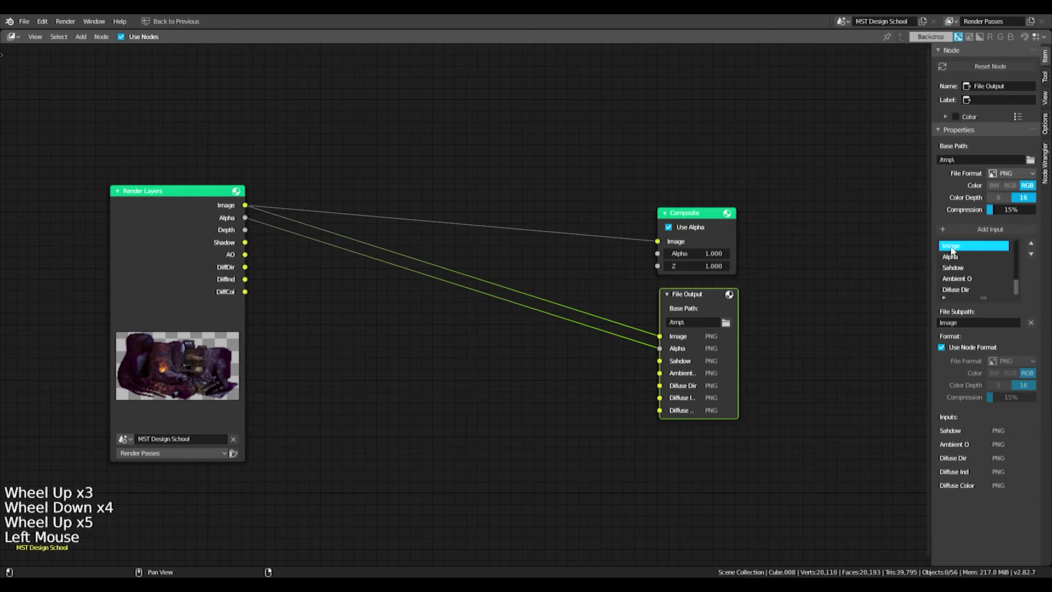
click(954, 267)
click(955, 278)
click(953, 245)
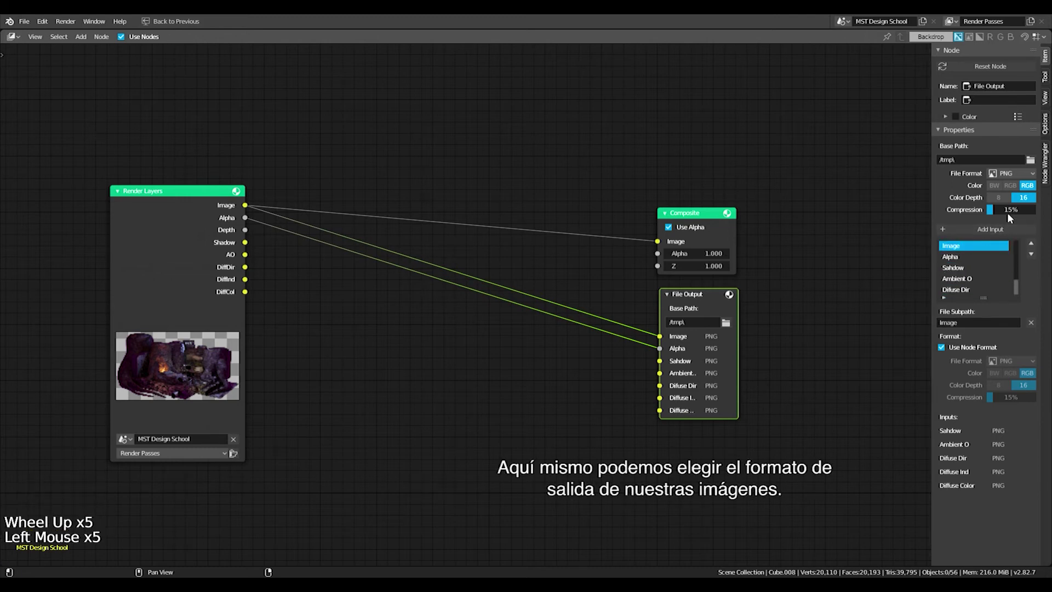
scroll(968, 271, down, 4)
scroll(968, 270, down, 1)
click(967, 258)
scroll(961, 252, up, 6)
click(960, 247)
Try JPEG as the File Output node's overall file format, check several entries, and return it to PNG
click(1014, 175)
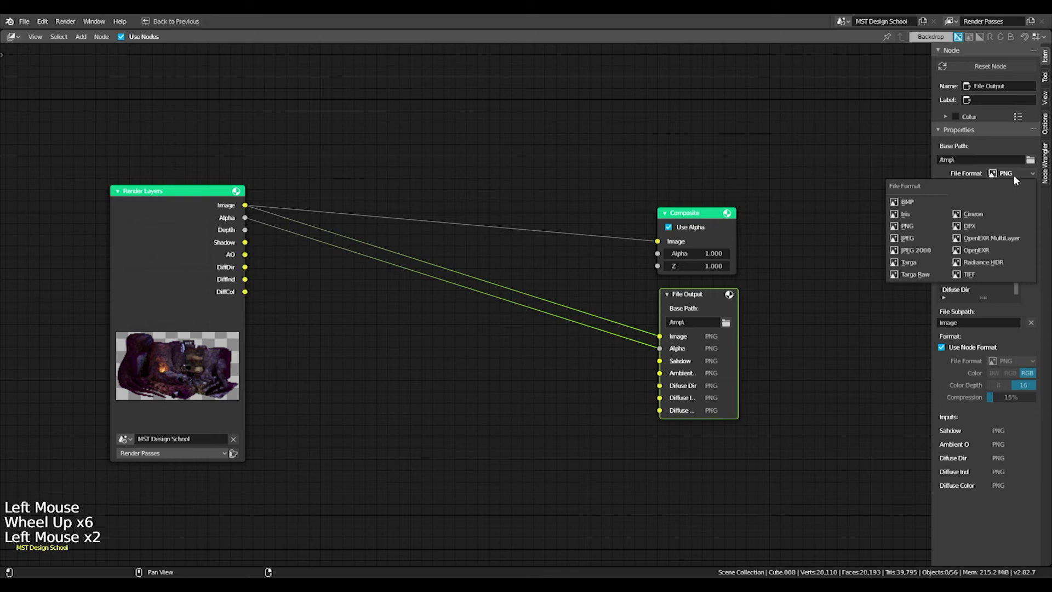
click(918, 236)
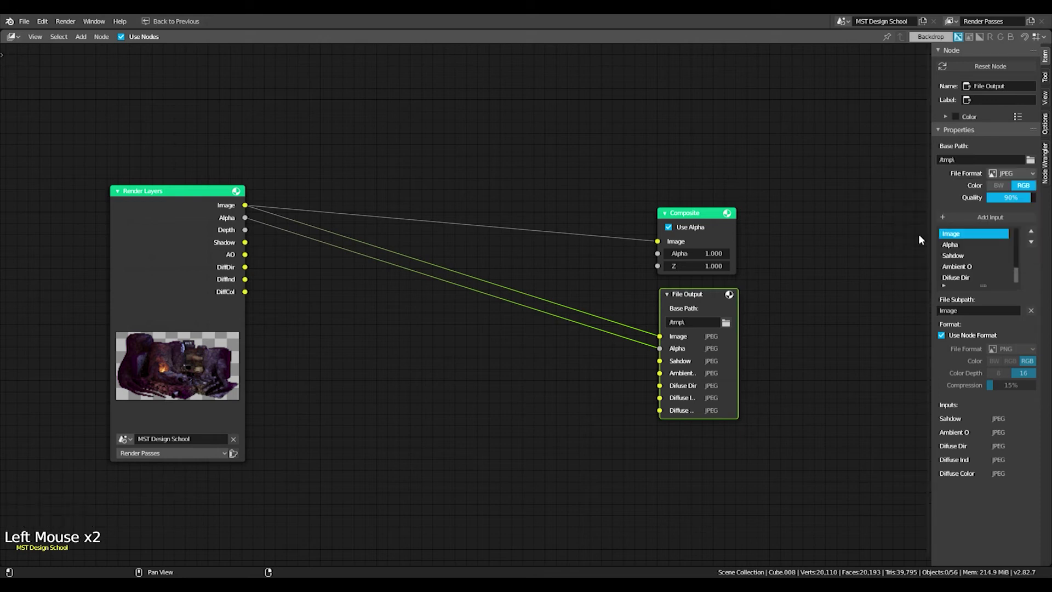
click(967, 245)
click(961, 256)
click(956, 233)
click(998, 172)
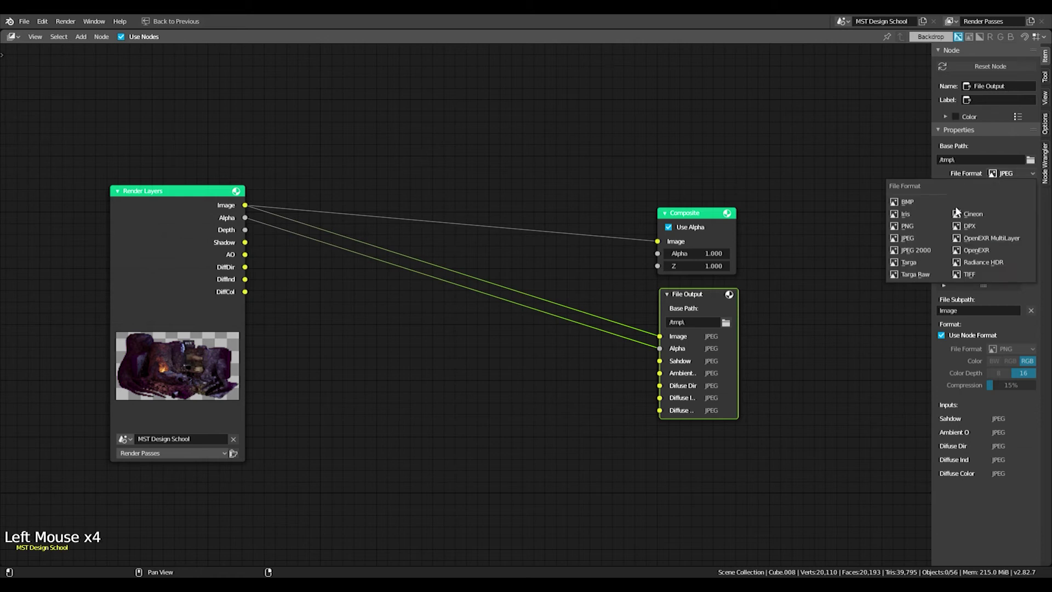
click(908, 226)
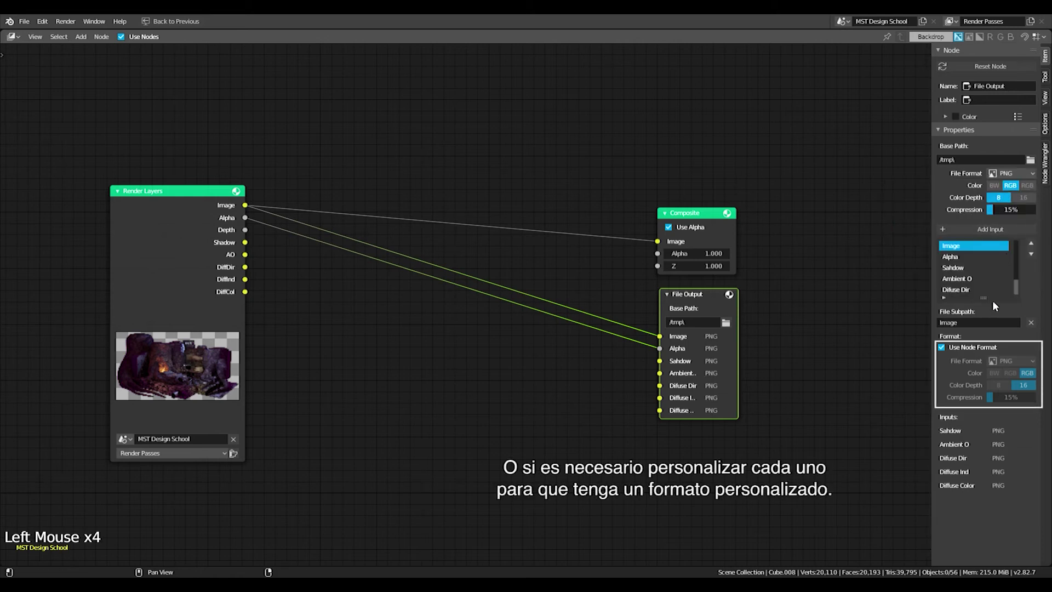
Turn off Use Node Format for the Image entry, give it the JPEG format, and compare the other entries' settings
scroll(958, 365, down, 2)
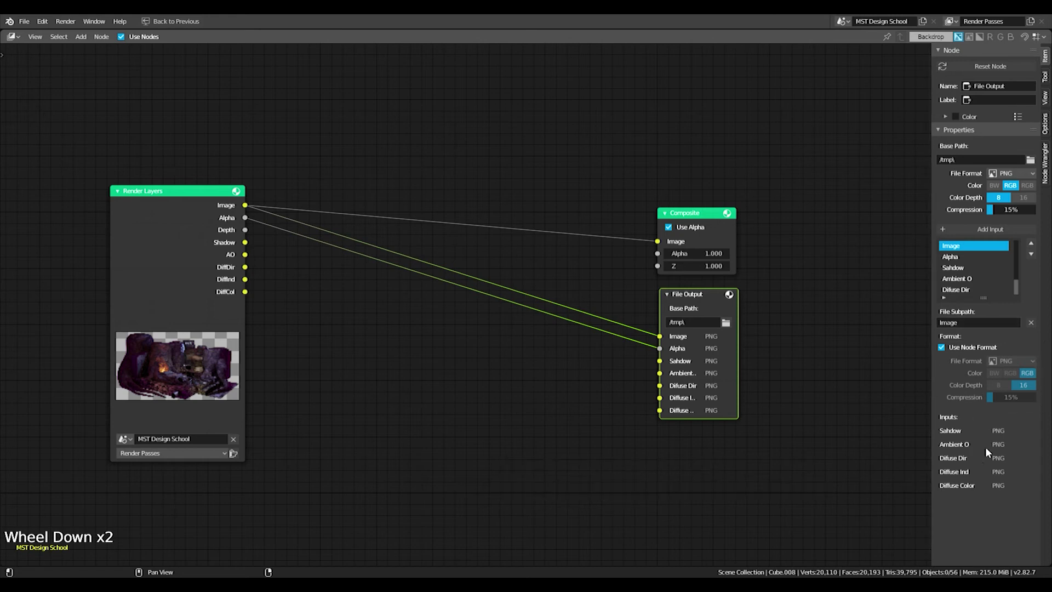
click(943, 348)
click(951, 258)
click(952, 267)
click(951, 246)
click(1008, 360)
click(920, 423)
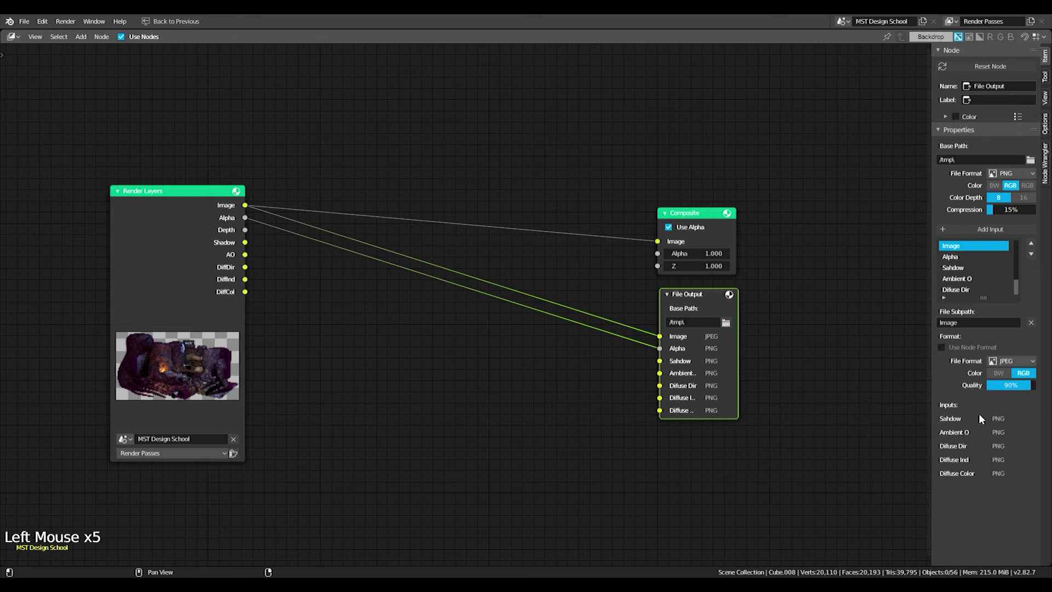
click(951, 256)
click(952, 268)
click(954, 278)
click(954, 268)
click(955, 256)
click(956, 246)
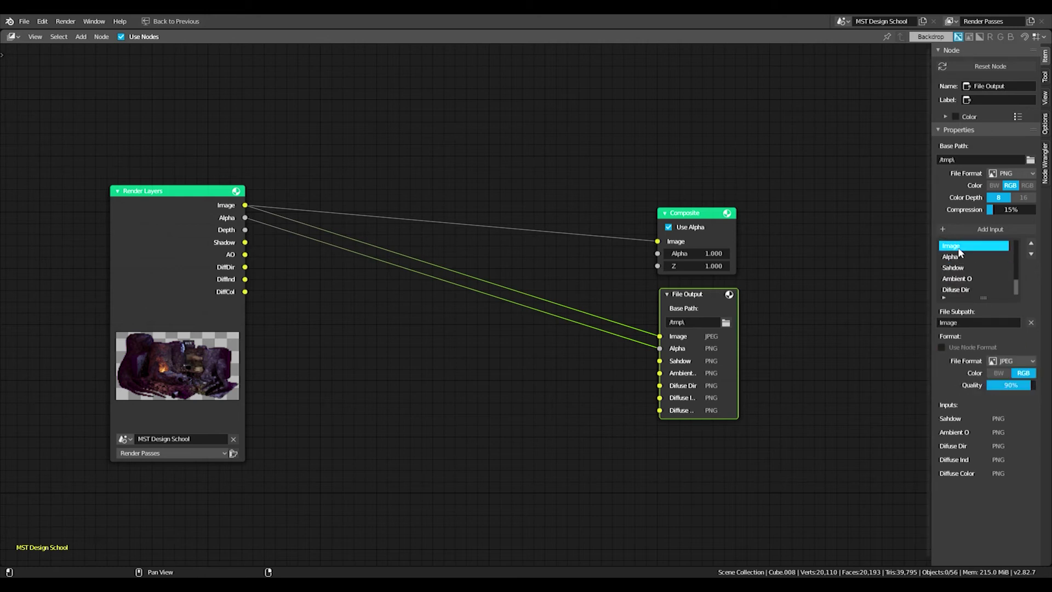
Choose a projects folder under C:\Users as the File Output node's base path
click(1030, 159)
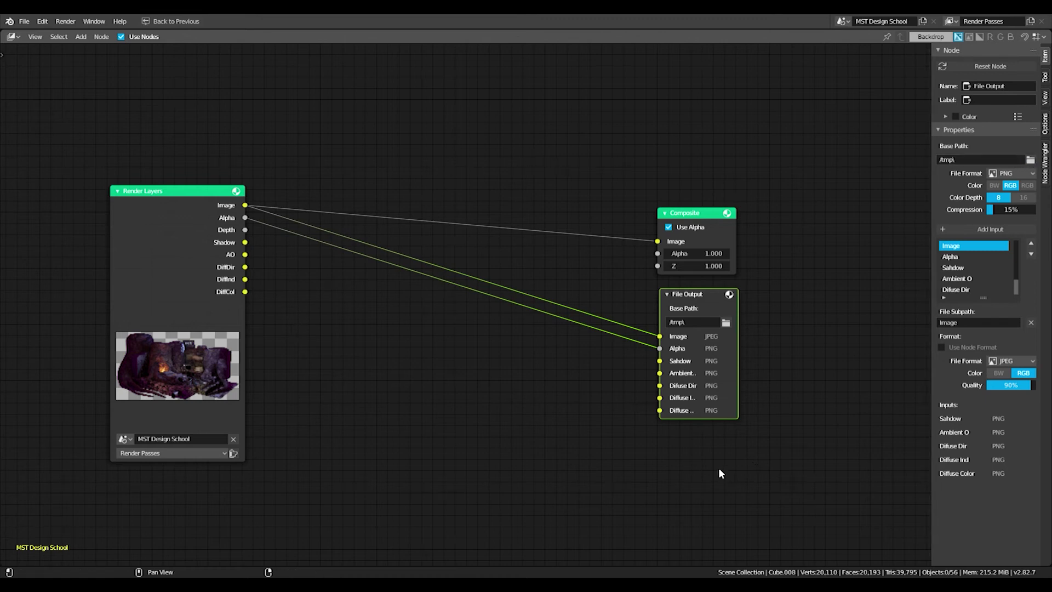
click(977, 160)
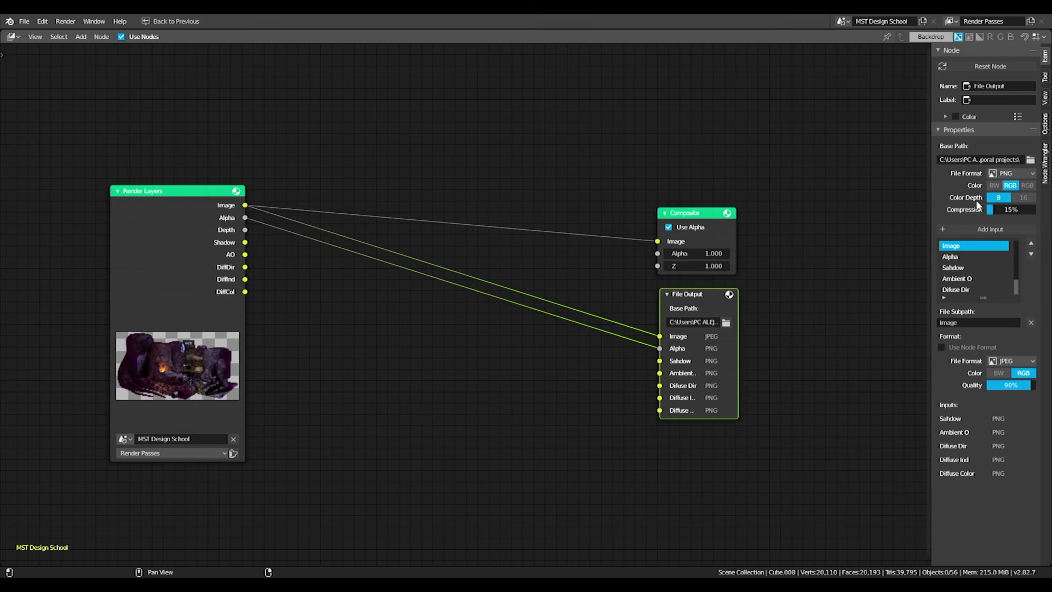
key(ctrl+space)
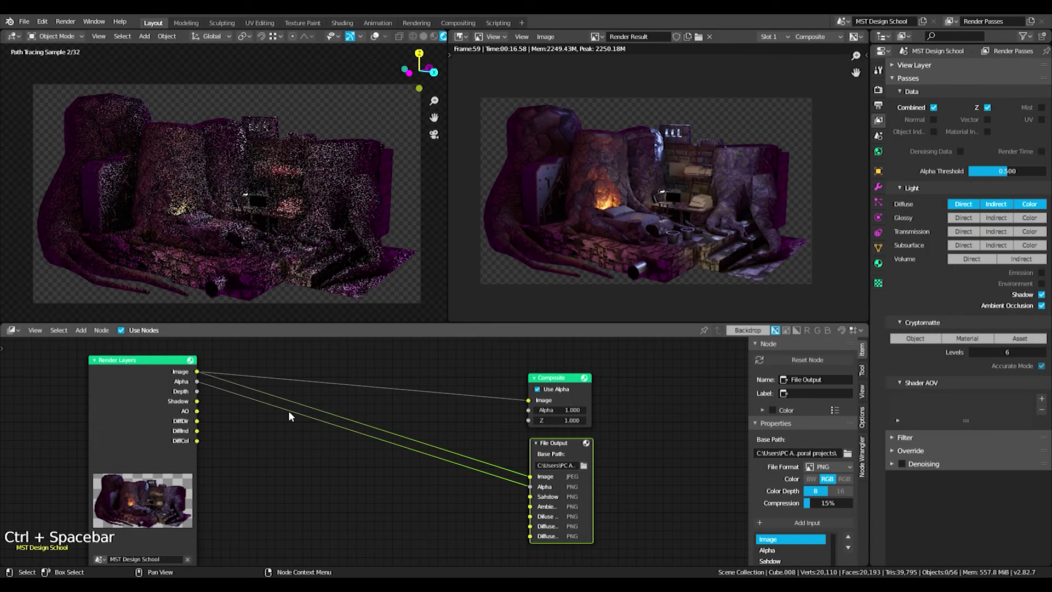
middle_click(288, 417)
key(ctrl+space)
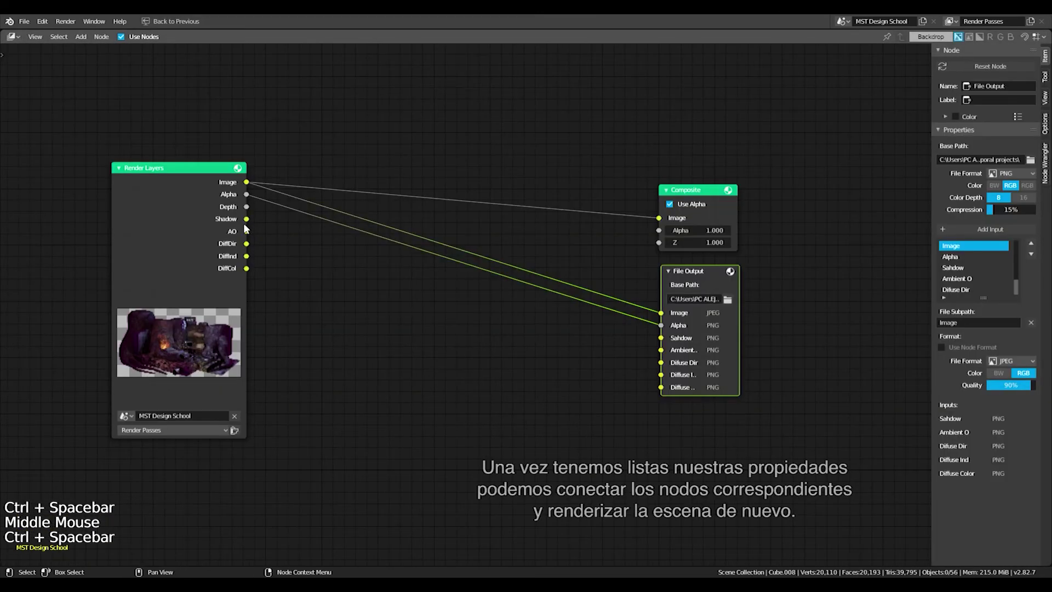
Connect the Shadow, AO, DiffDir, DiffInd and DiffCol outputs of Render Layers to their matching File Output inputs
drag(247, 219, 660, 337)
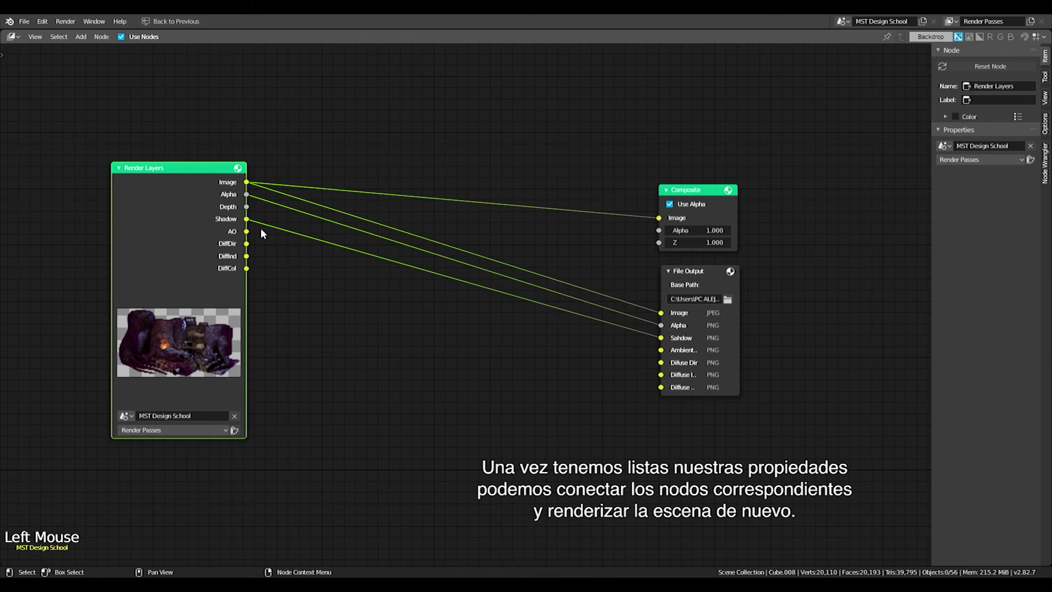
drag(247, 232, 660, 349)
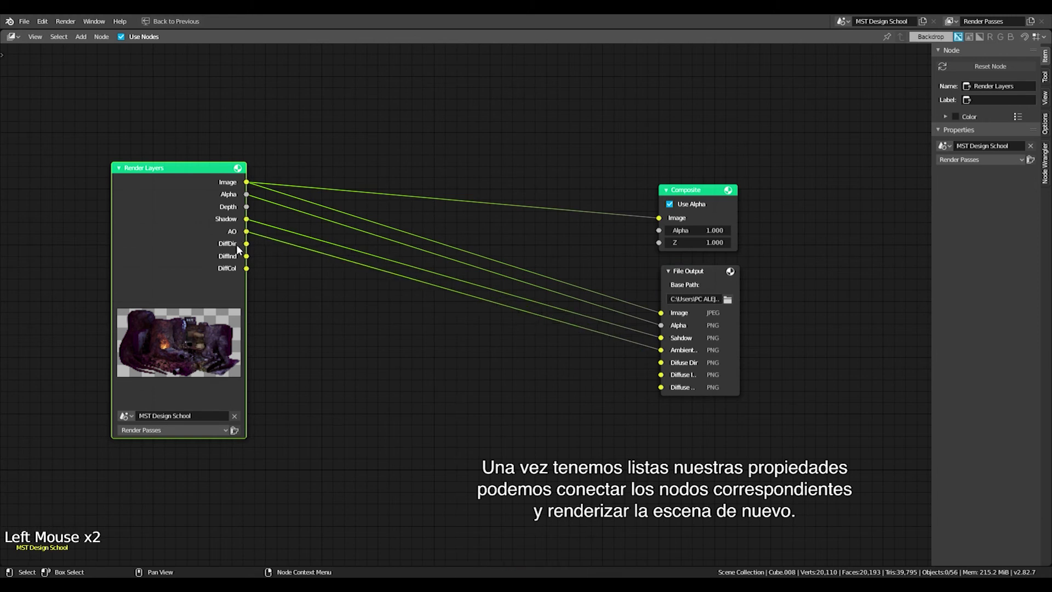
drag(246, 243, 661, 374)
drag(246, 268, 660, 387)
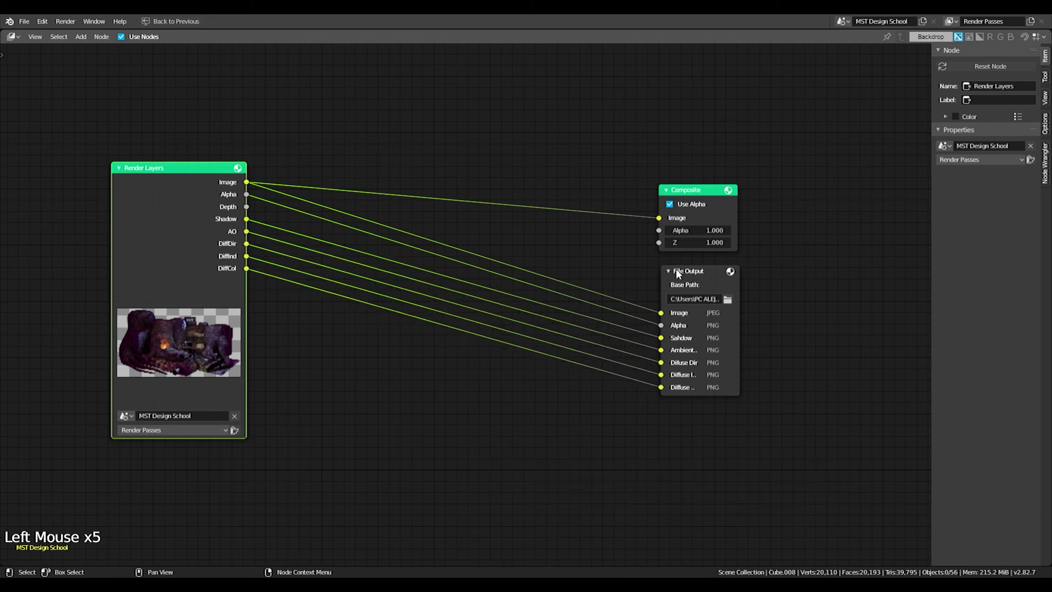
Render the image so the File Output node exports every connected pass, and restore the multi-editor layout
click(691, 271)
key(ctrl+space)
key(ctrl+space)
click(65, 22)
click(75, 35)
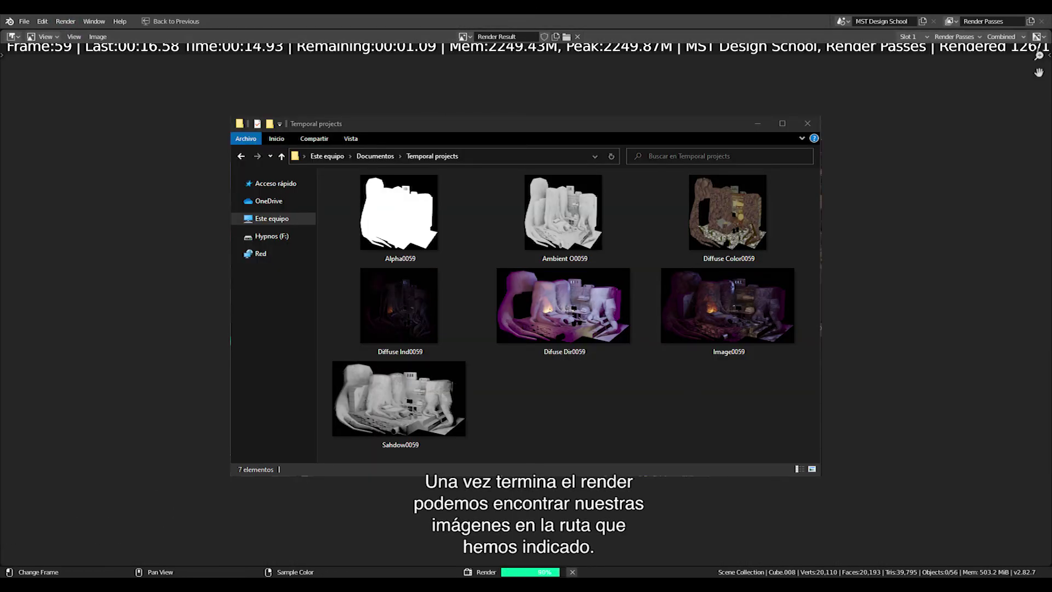
key(ctrl+space)
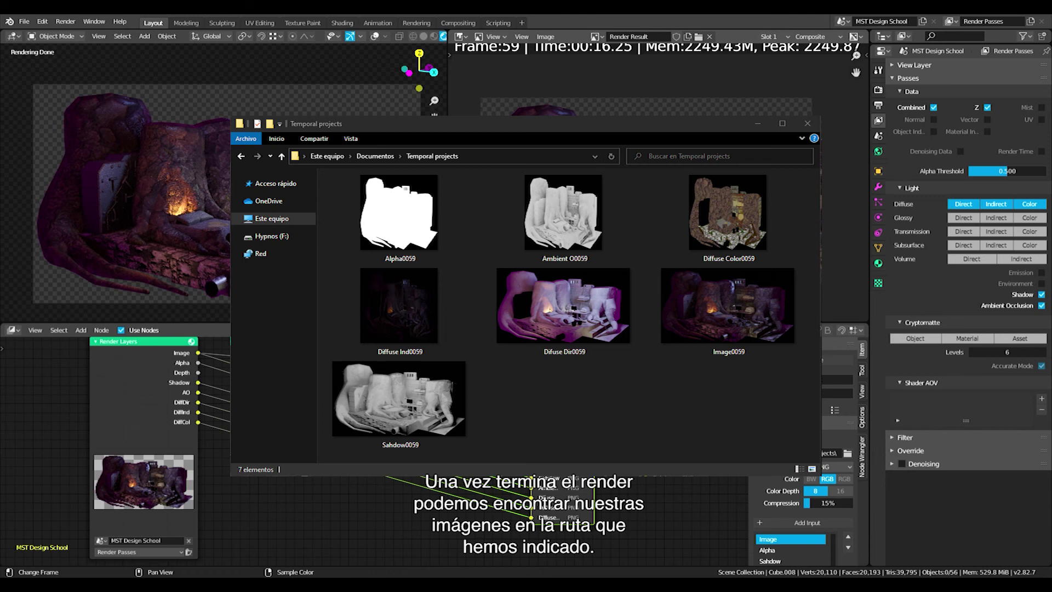
click(832, 556)
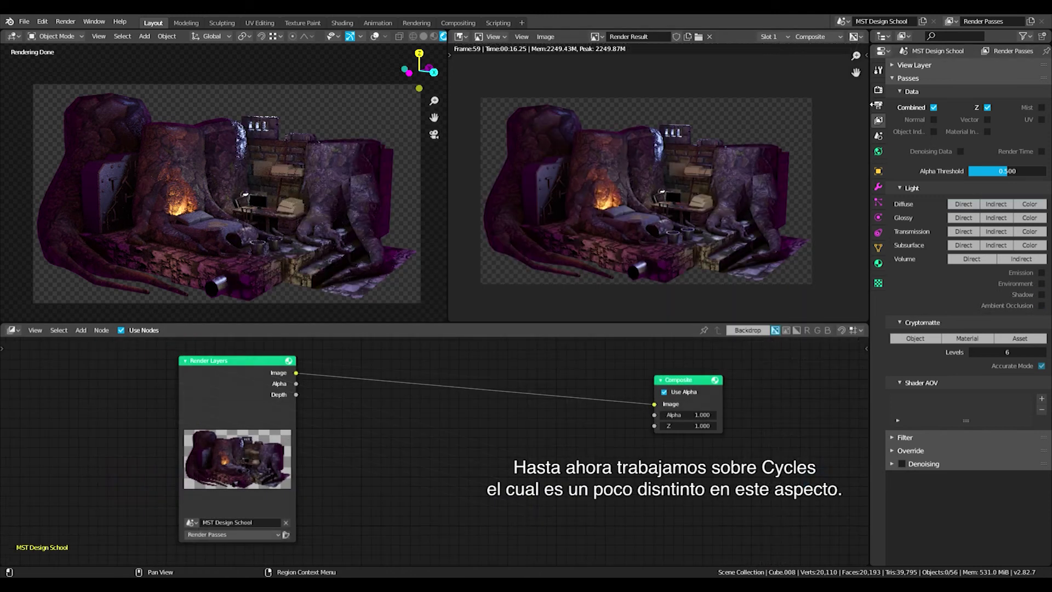
Switch the render engine to Eevee
click(879, 69)
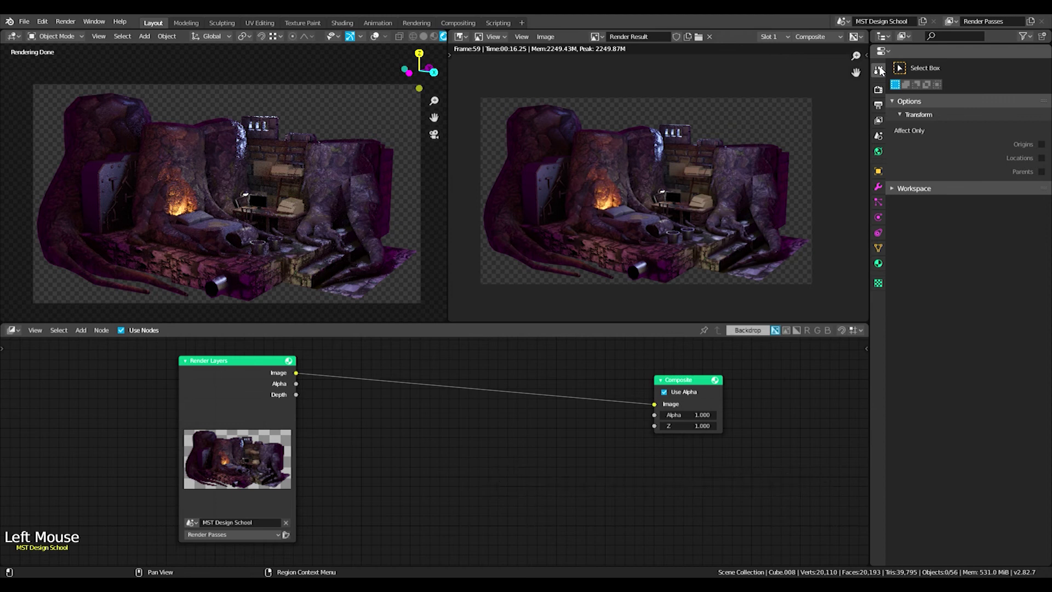
click(878, 90)
click(1007, 67)
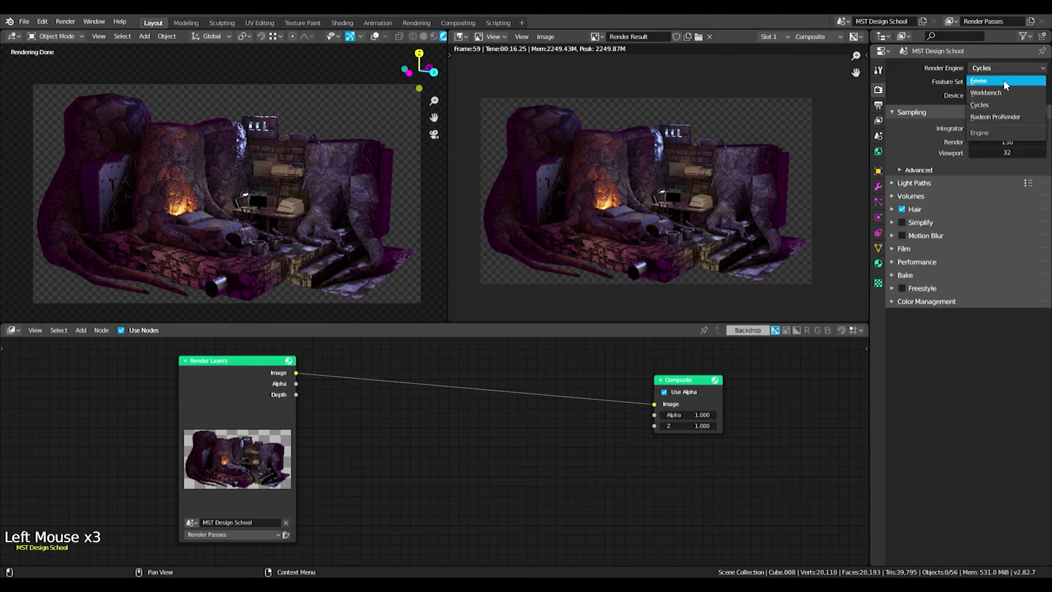
click(1003, 80)
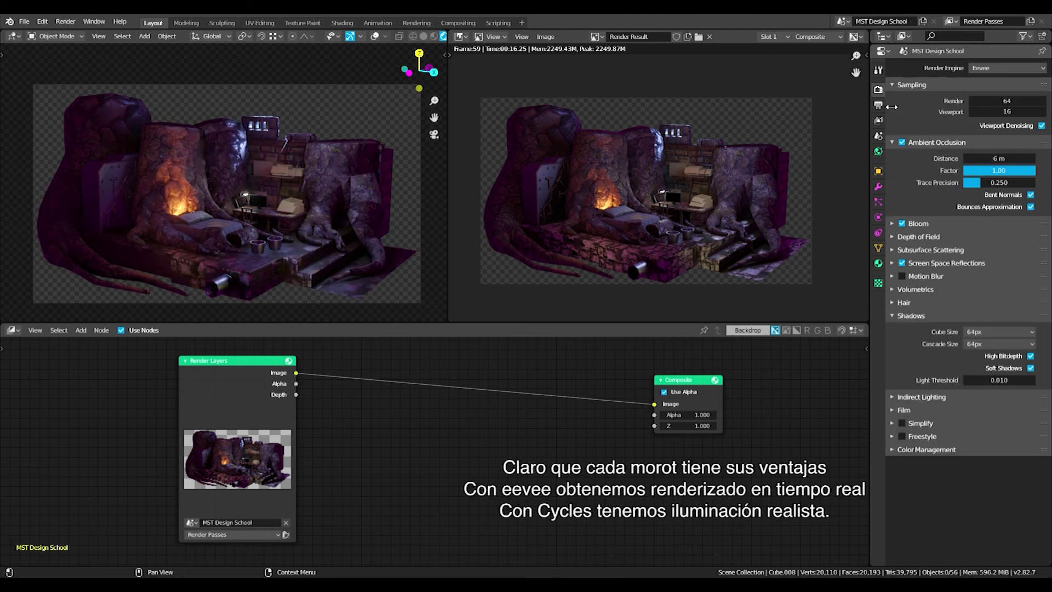
Examine the scene from other angles in the Eevee rendered viewport and return to the camera view
middle_drag(261, 175, 328, 189)
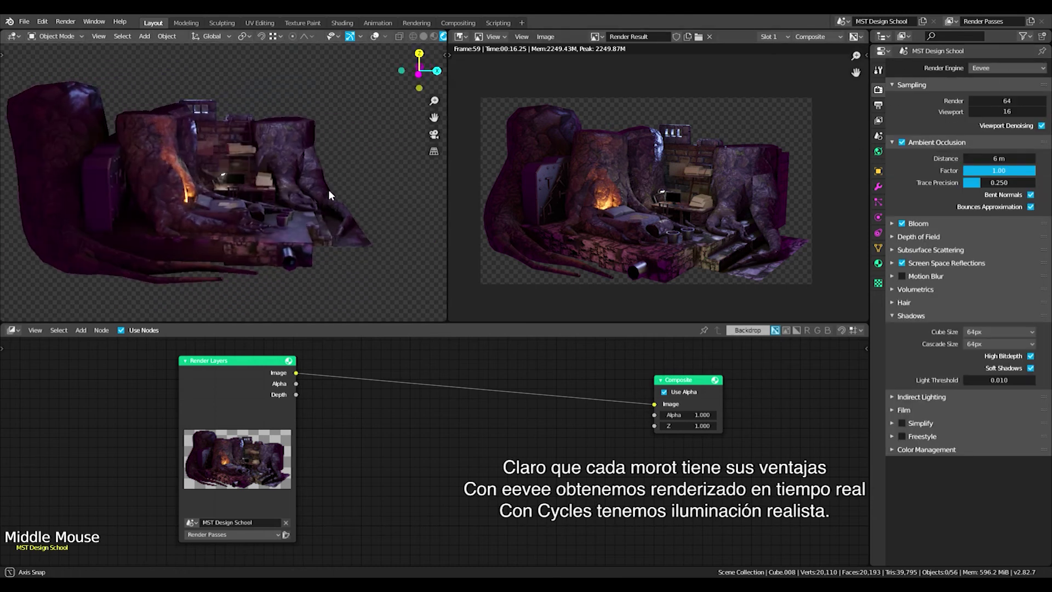
scroll(244, 204, up, 7)
middle_drag(238, 209, 261, 186)
key(KP_0)
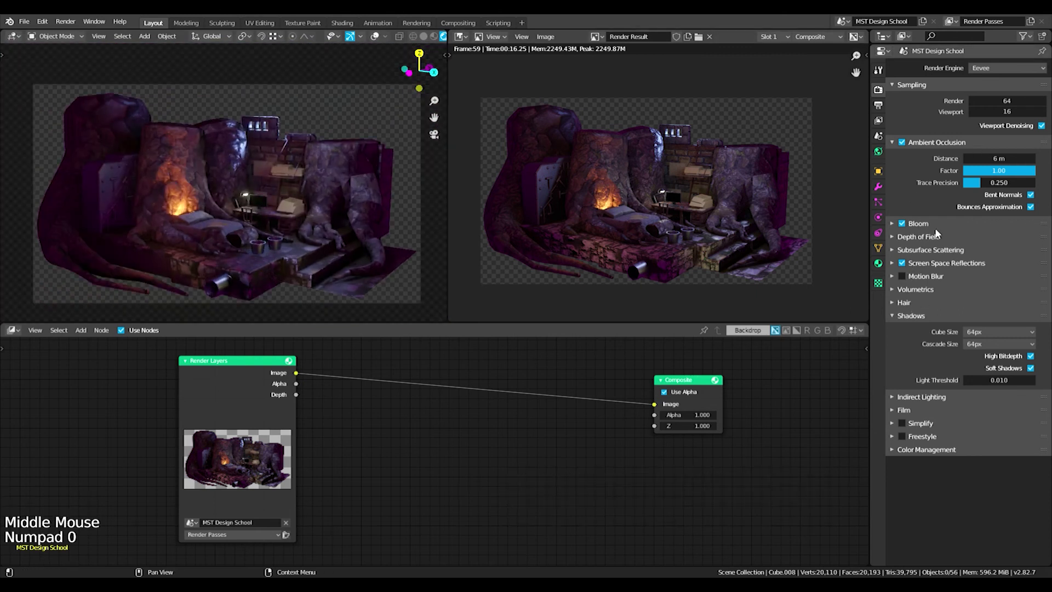
Review the render passes available for the view layer in Eevee
click(879, 119)
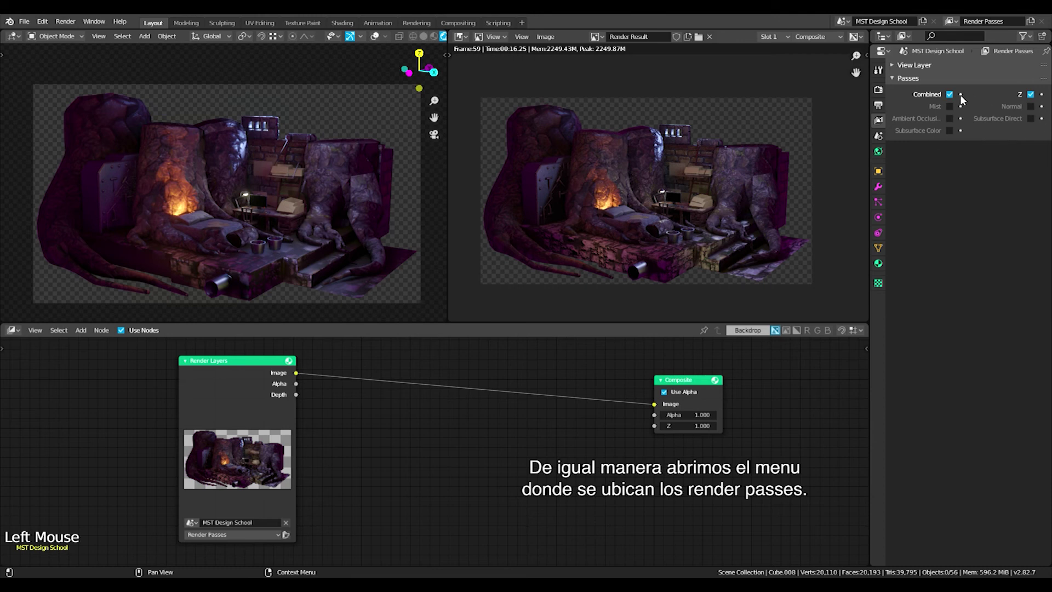
scroll(239, 404, up, 1)
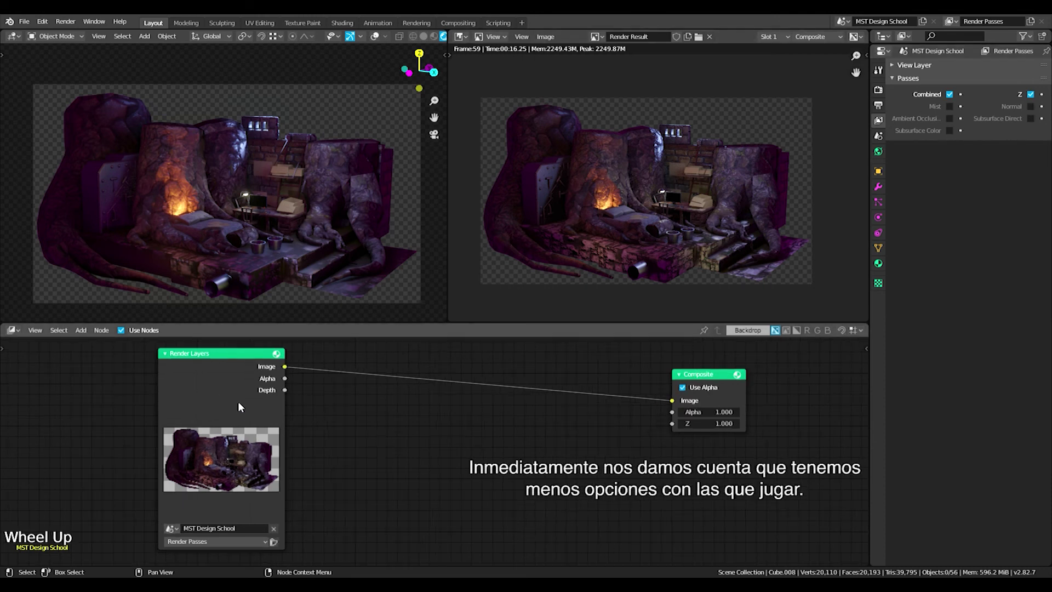
scroll(237, 401, down, 2)
scroll(238, 401, up, 1)
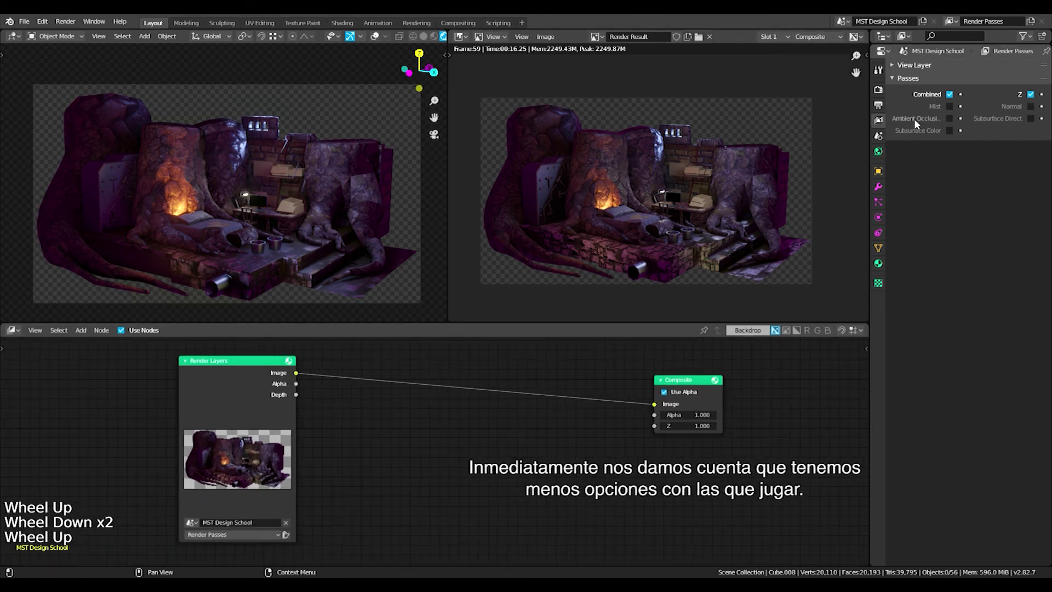
Switch the render engine to Cycles to compare its pass options, and return to Eevee's pass list
click(878, 71)
click(875, 93)
click(877, 90)
click(1007, 68)
click(997, 111)
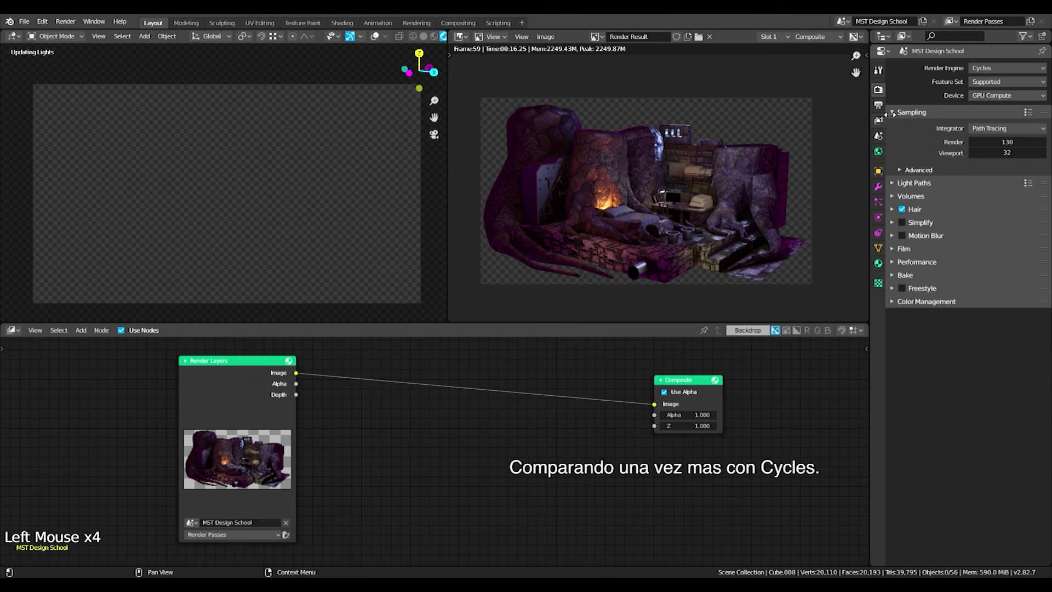
click(878, 120)
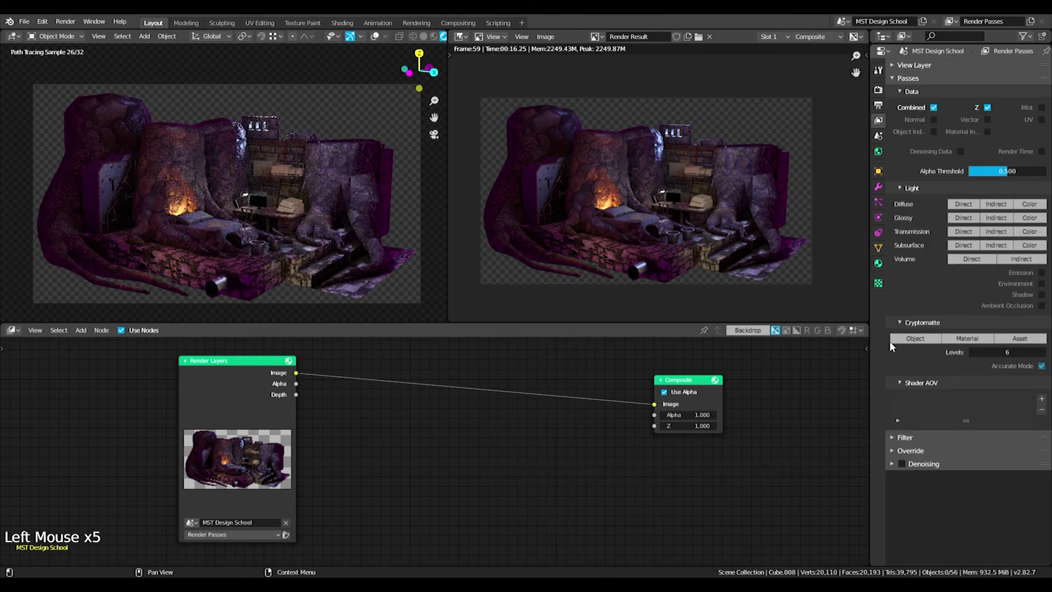
click(878, 90)
click(1006, 68)
click(997, 83)
click(878, 120)
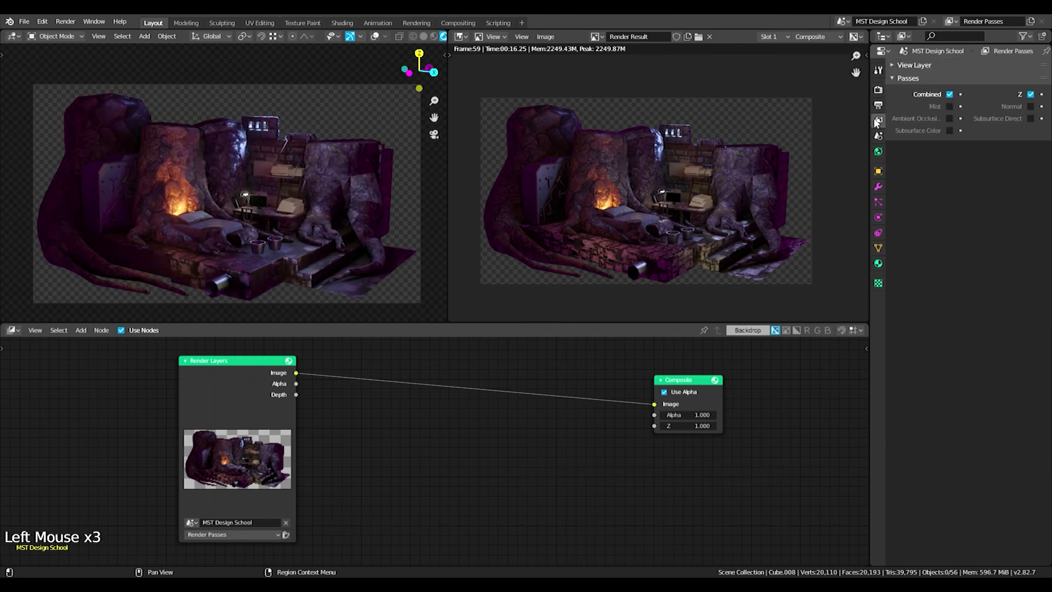
Examine the desk and lamp up close in the Eevee viewport and return to the camera view
middle_drag(296, 192, 326, 195)
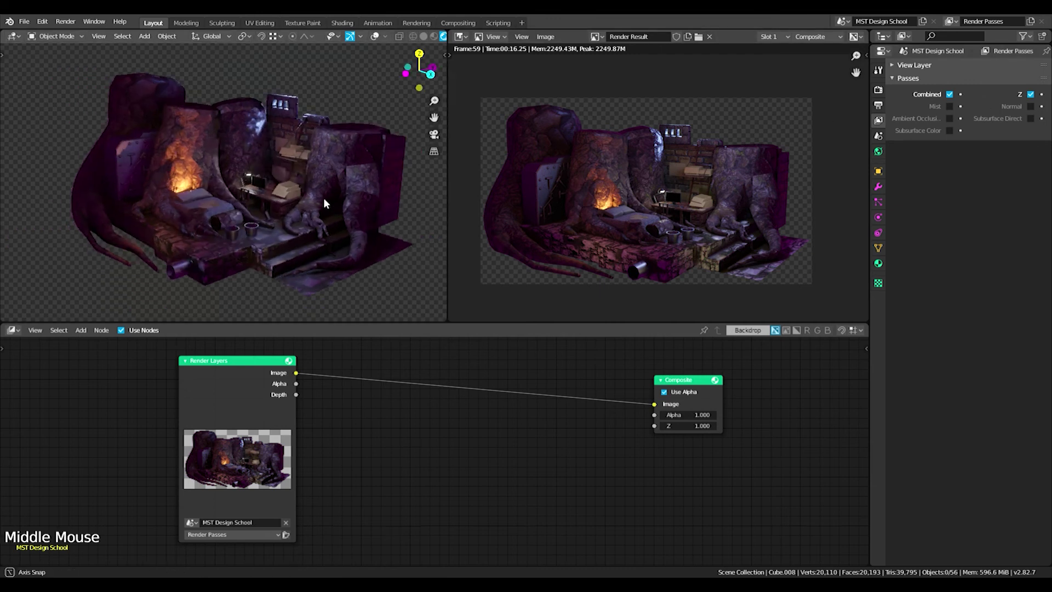
scroll(163, 188, up, 5)
middle_drag(162, 187, 298, 183)
scroll(304, 187, up, 9)
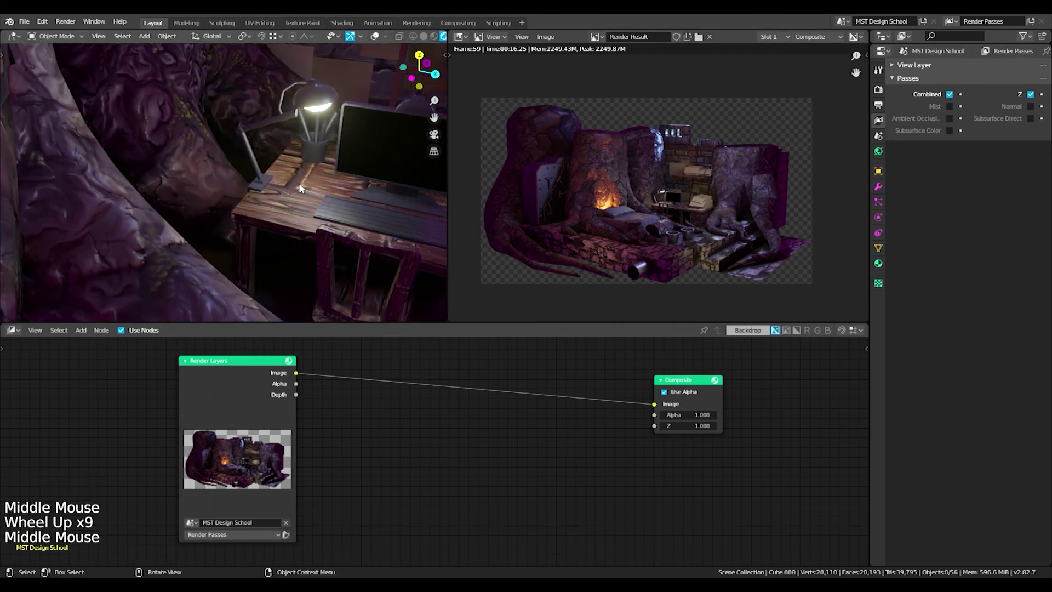
key(KP_0)
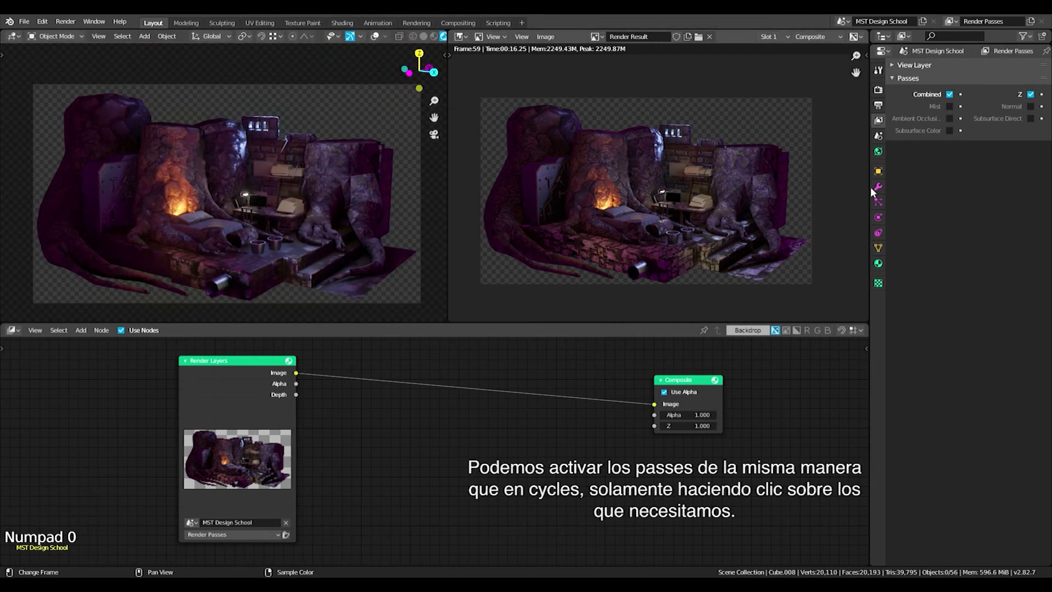
Enable the Ambient Occlusion pass, trying Subsurface Color, Subsurface Direct and Normal but leaving those three off
click(950, 118)
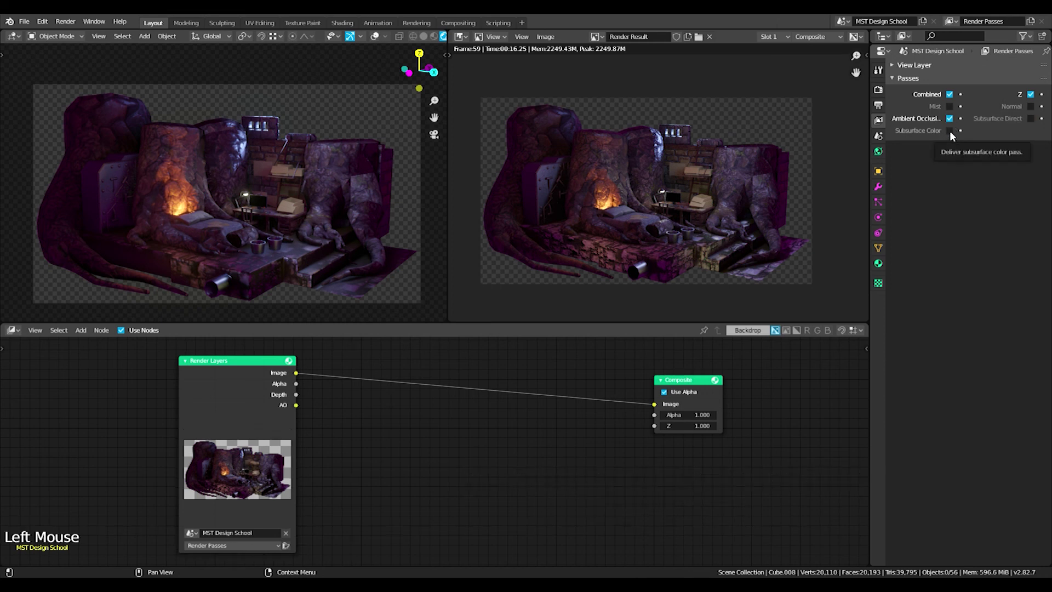
click(949, 130)
click(1030, 119)
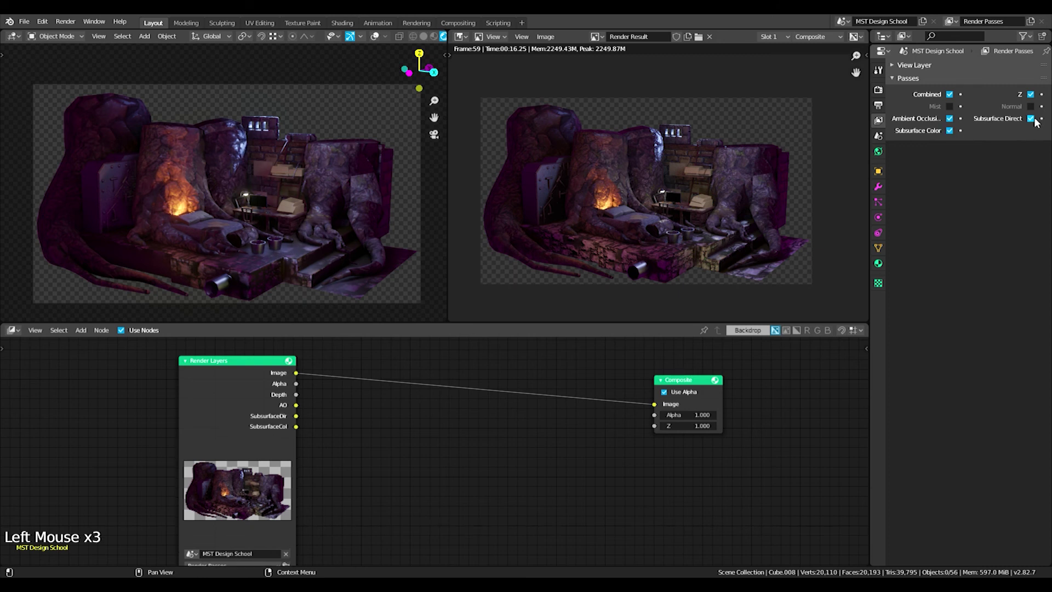
click(1031, 119)
click(949, 131)
click(1030, 106)
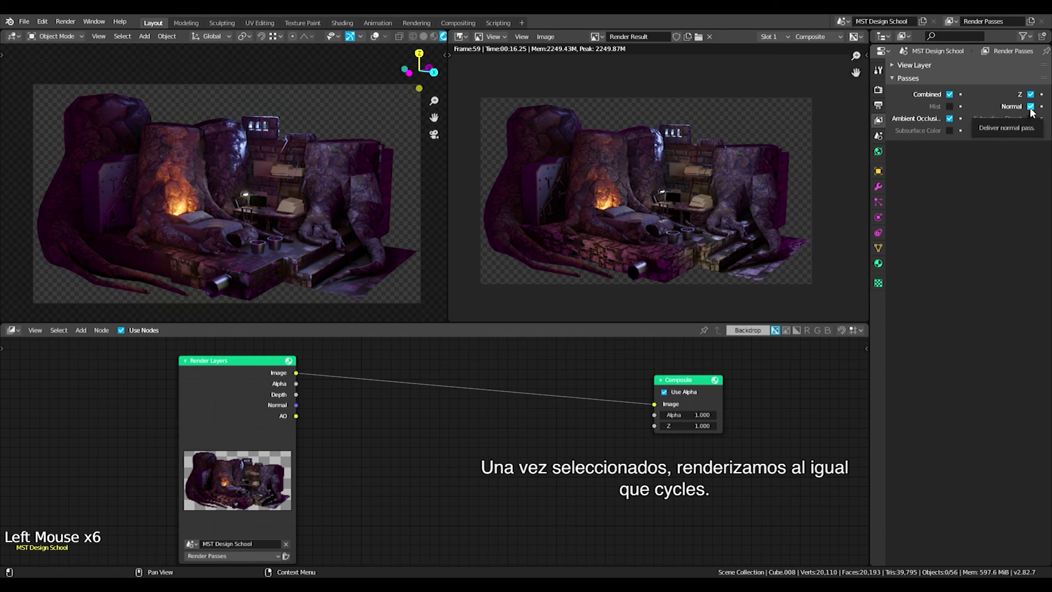
click(1031, 108)
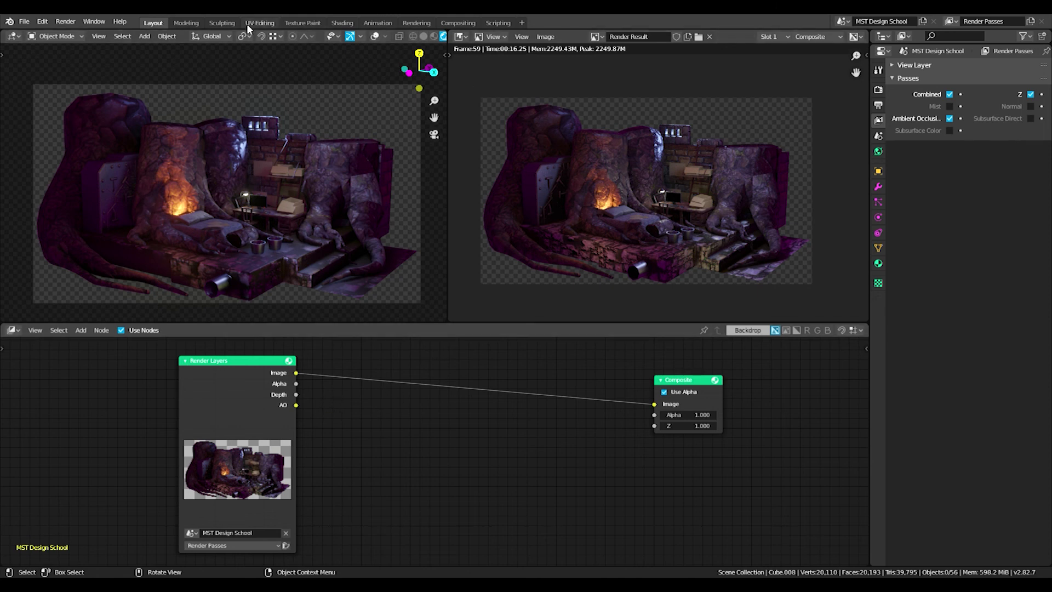
Render the image with Eevee and check the render result
click(65, 22)
click(71, 33)
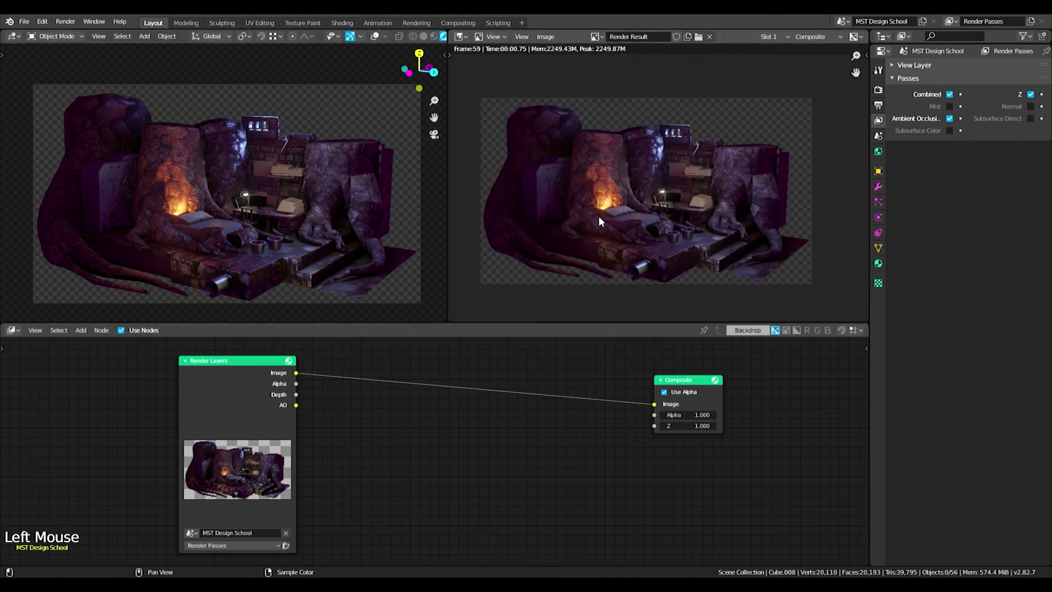
scroll(603, 216, up, 1)
scroll(608, 205, down, 1)
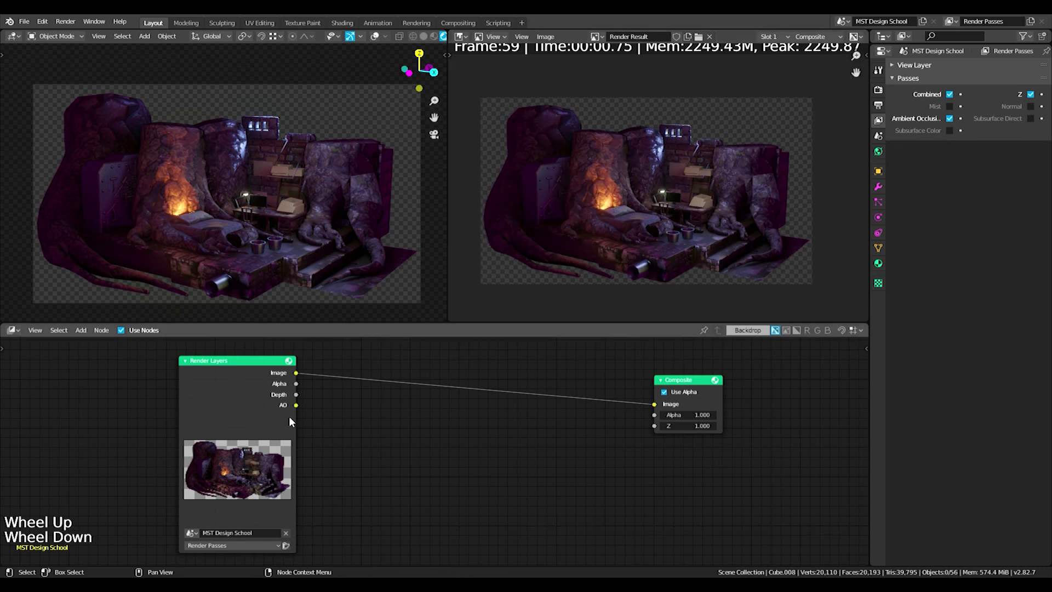
Preview the Depth pass and the AO pass by connecting each to the Composite node's Image input
middle_drag(277, 426, 259, 430)
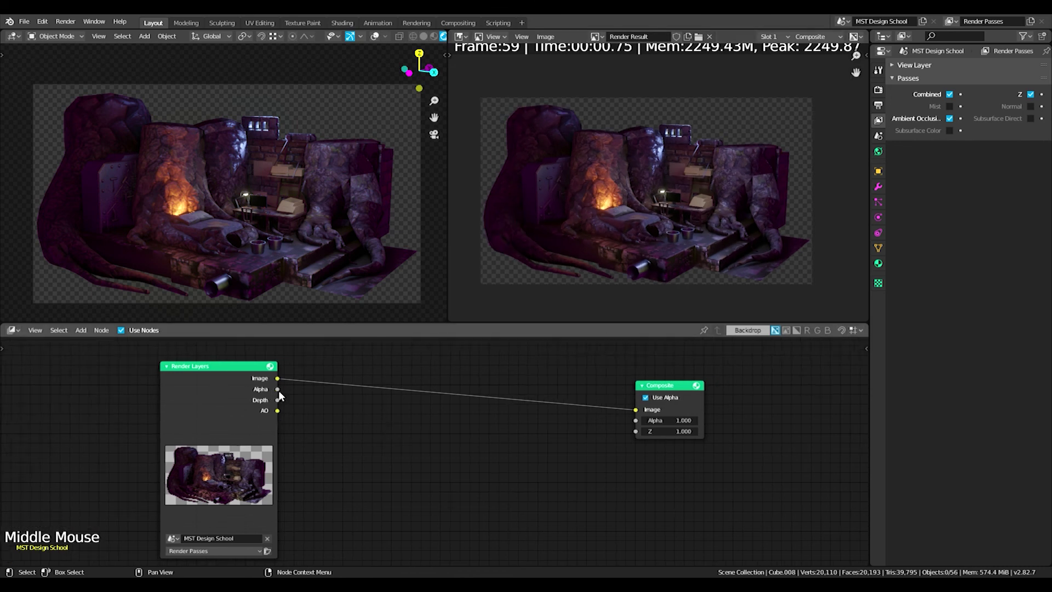
drag(277, 400, 633, 411)
drag(278, 411, 635, 409)
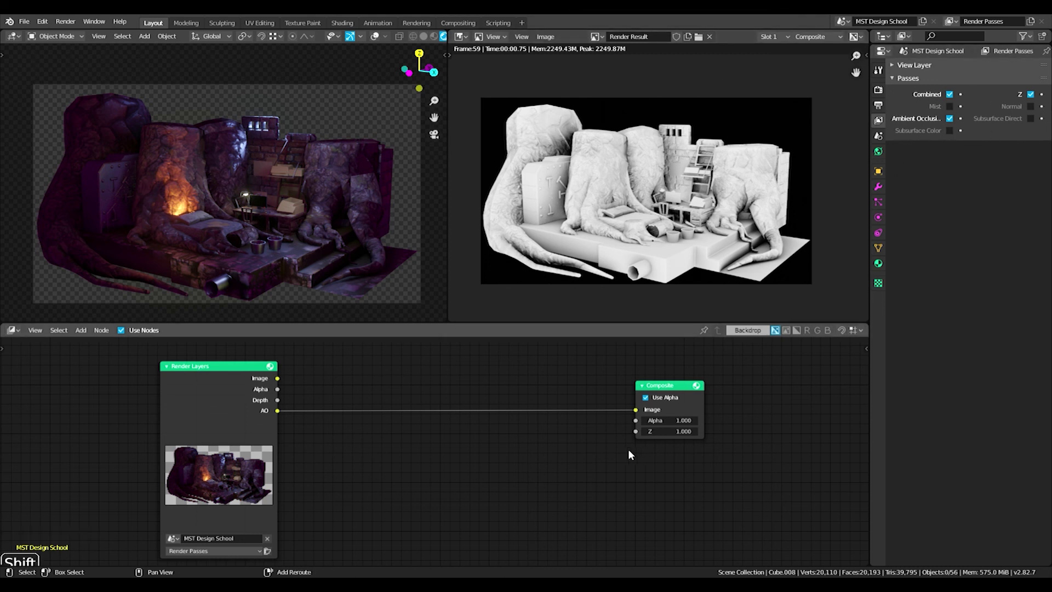
Add a File Output node below the Composite node and show its properties
key(shift+a)
click(610, 450)
text(out)
key(Return)
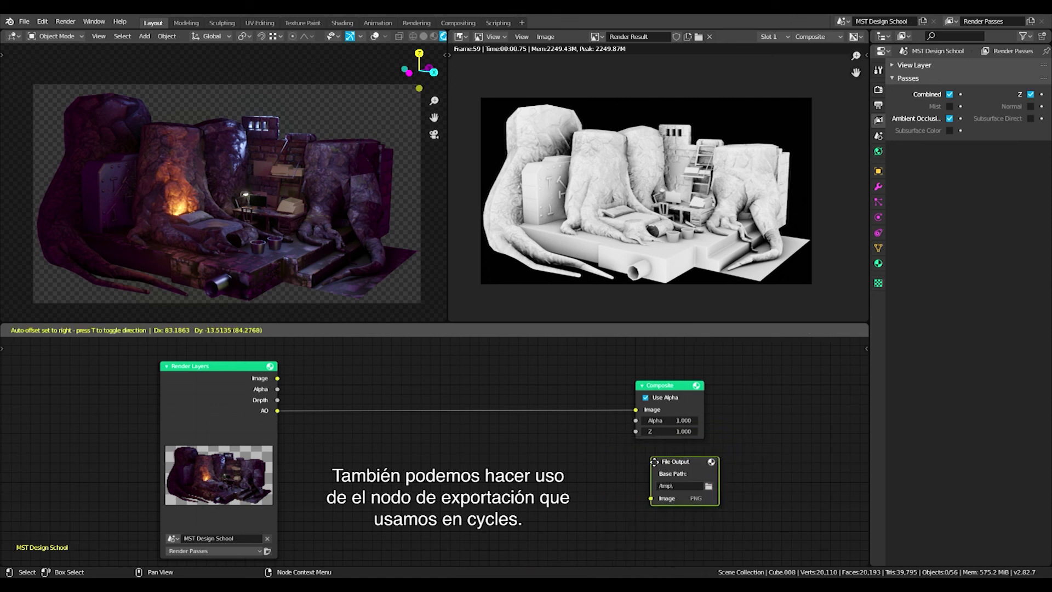
click(635, 448)
key(n)
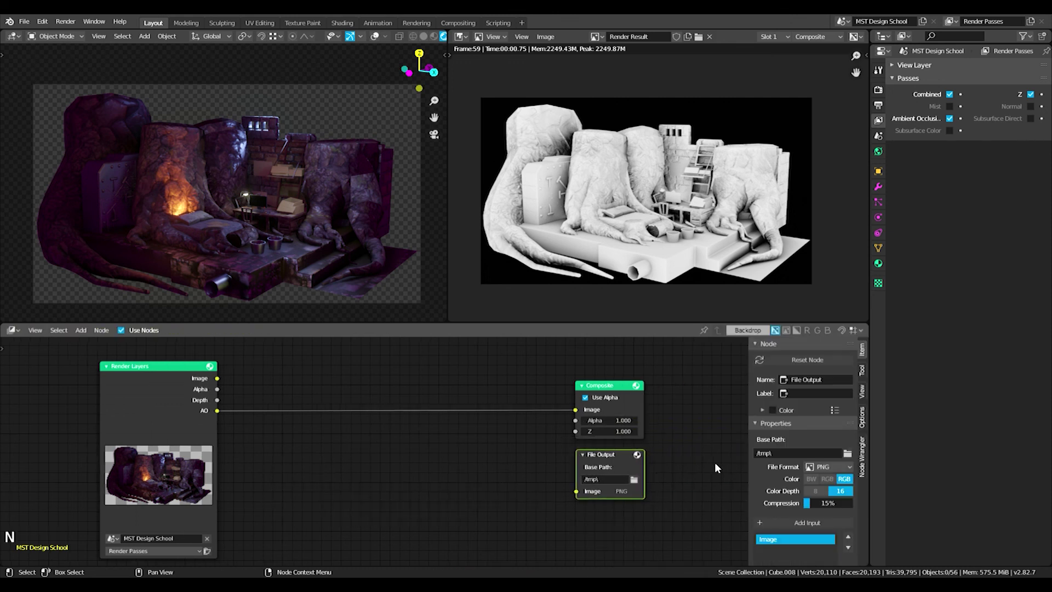
Add a second input named AO to the File Output node
middle_drag(714, 462, 696, 434)
scroll(806, 443, down, 3)
scroll(805, 441, down, 3)
click(807, 391)
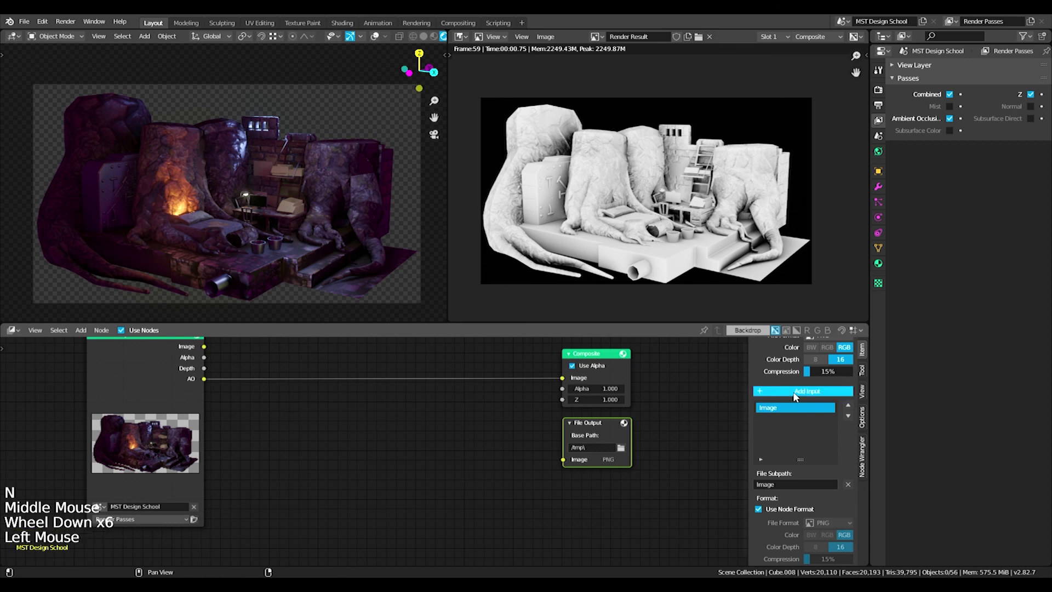
double_click(791, 420)
text(AO)
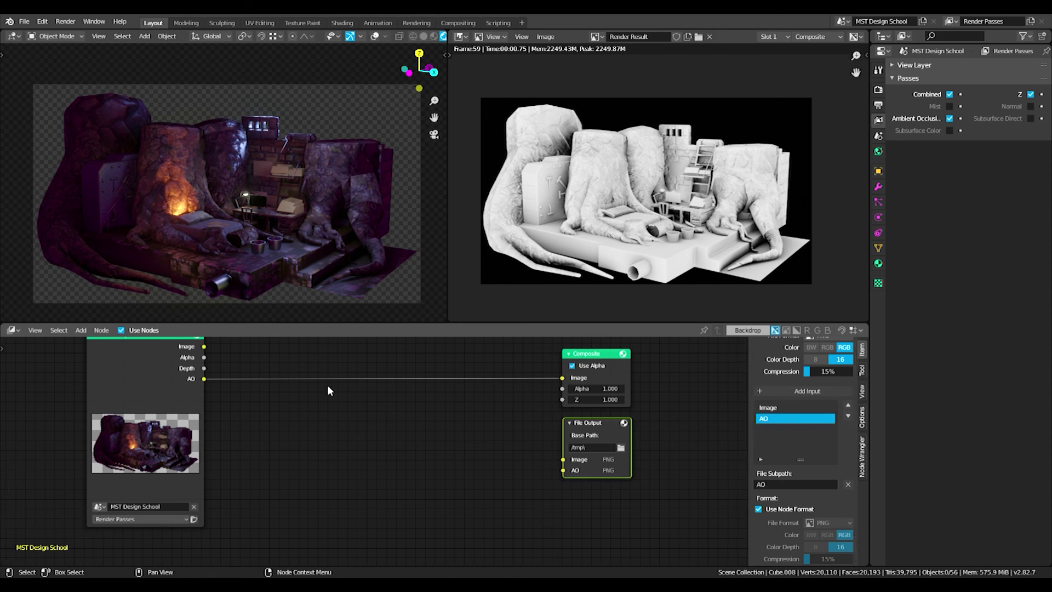
Connect the AO output to the File Output's AO input and the Image output to the Composite node
drag(203, 379, 563, 470)
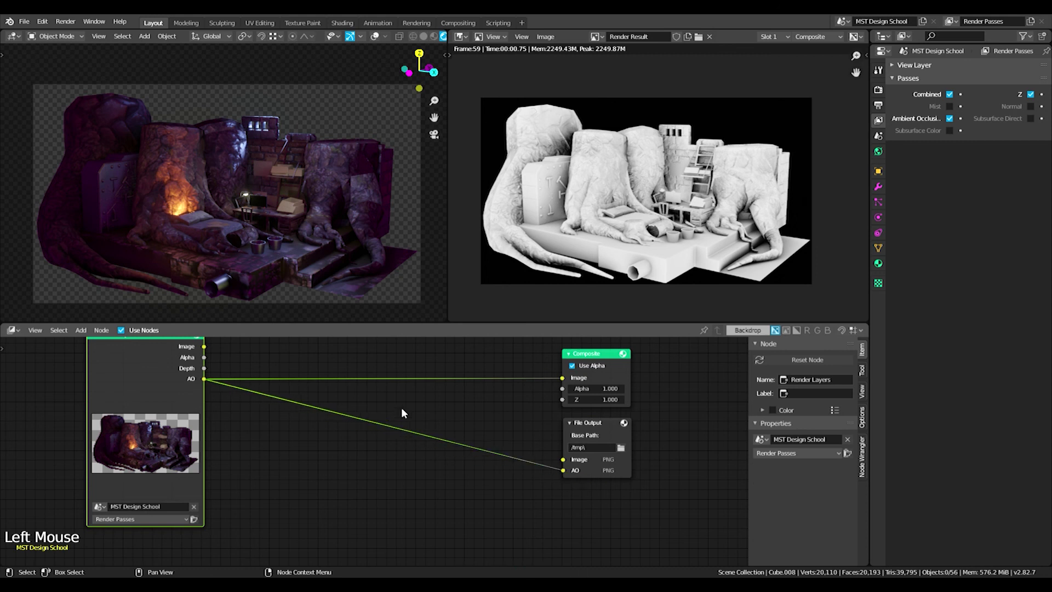
drag(205, 346, 562, 377)
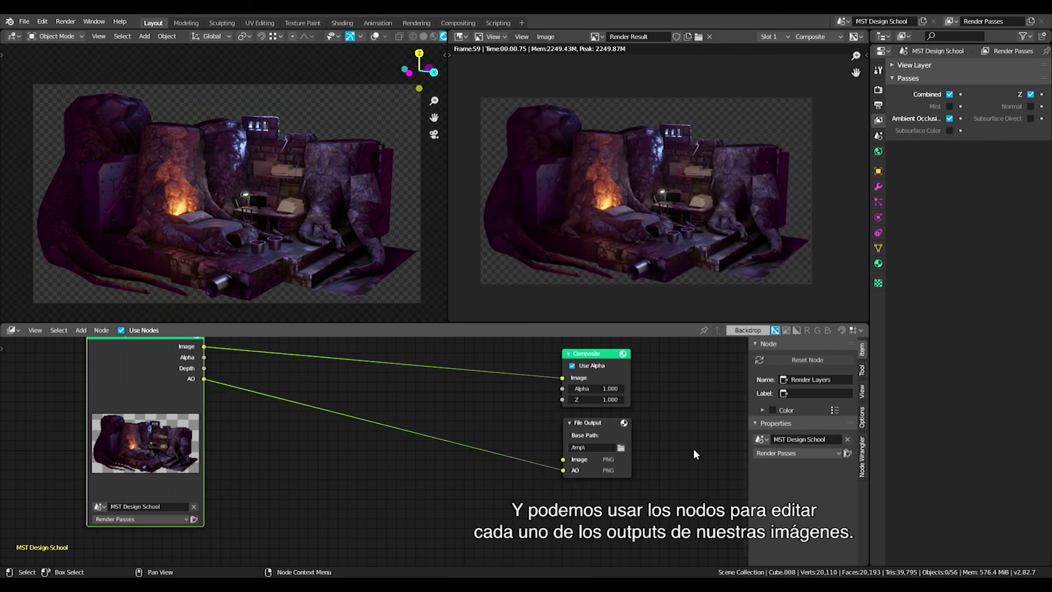
key(n)
middle_drag(634, 420, 634, 463)
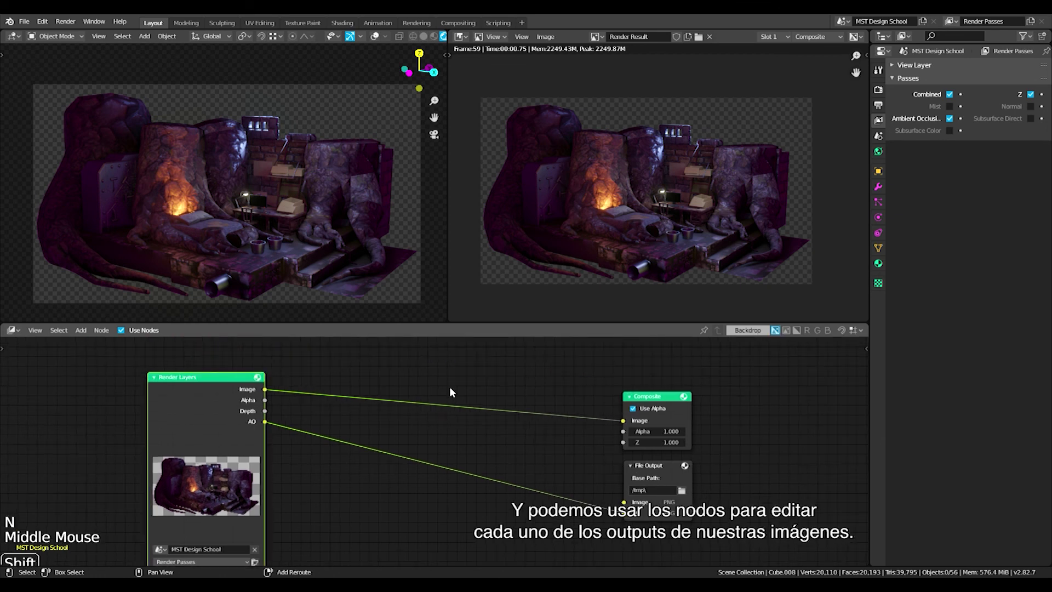
Insert a Mix node on the Image link to Composite with AO as its second image, and delete the File Output node
key(shift+a)
text(mix)
key(Return)
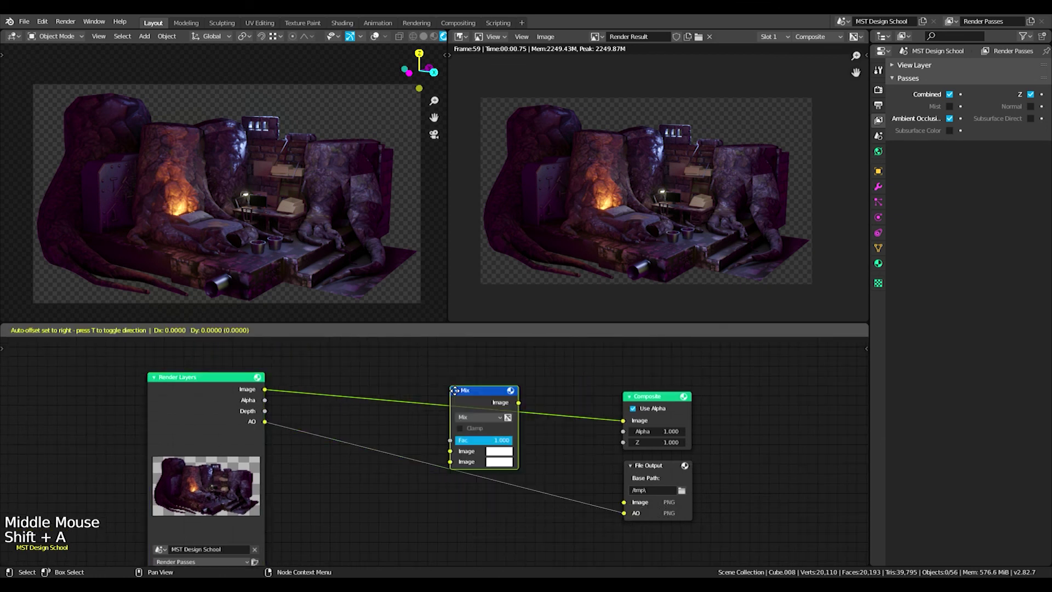
click(455, 390)
drag(265, 422, 451, 462)
click(659, 472)
key(x)
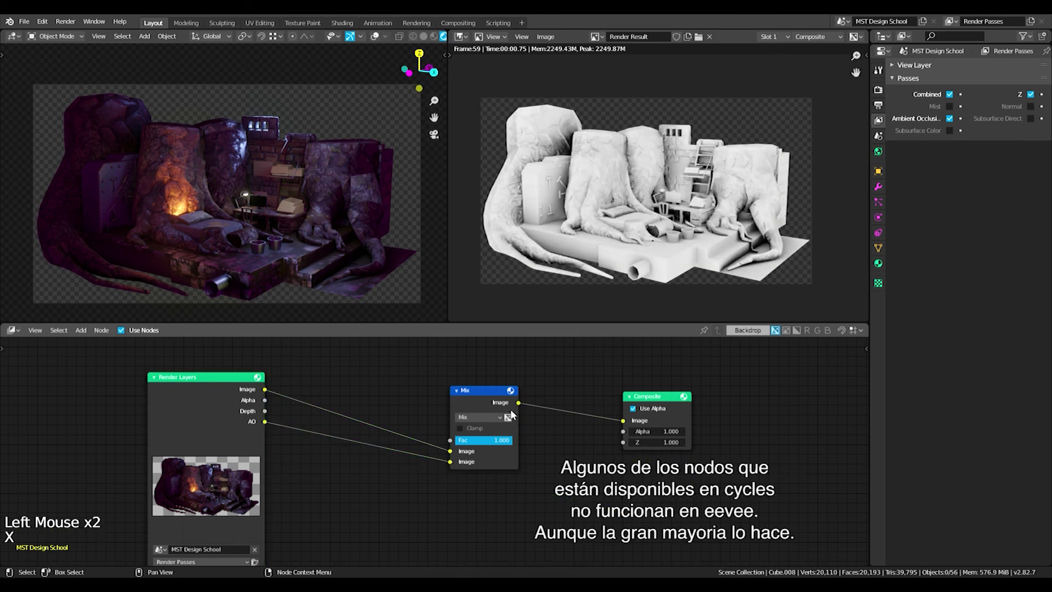
Set the Mix node's blending mode to Multiply and its factor to 0.092
scroll(427, 448, up, 1)
click(507, 442)
click(496, 414)
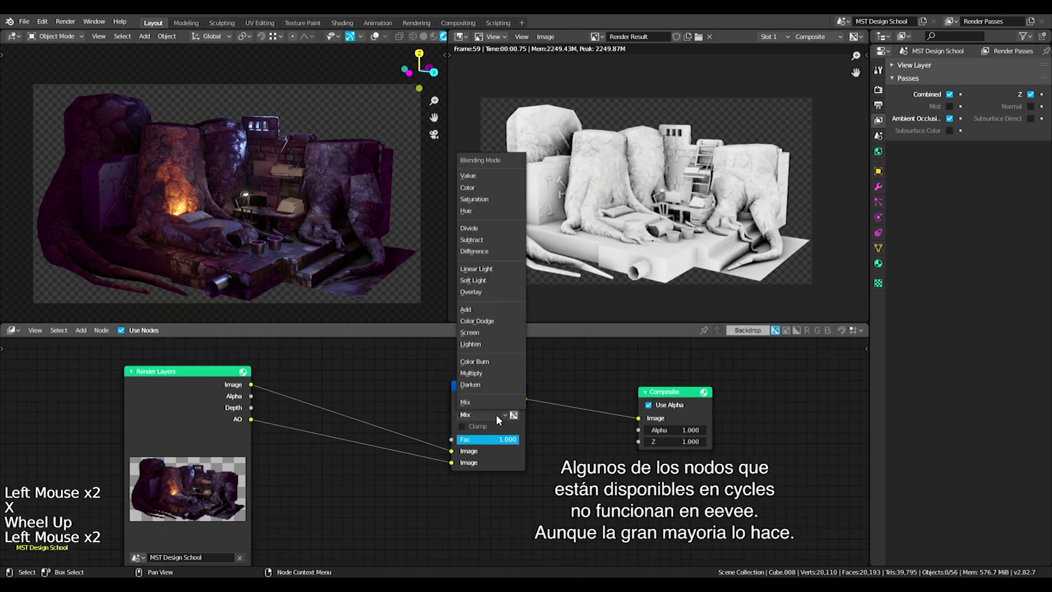
click(478, 374)
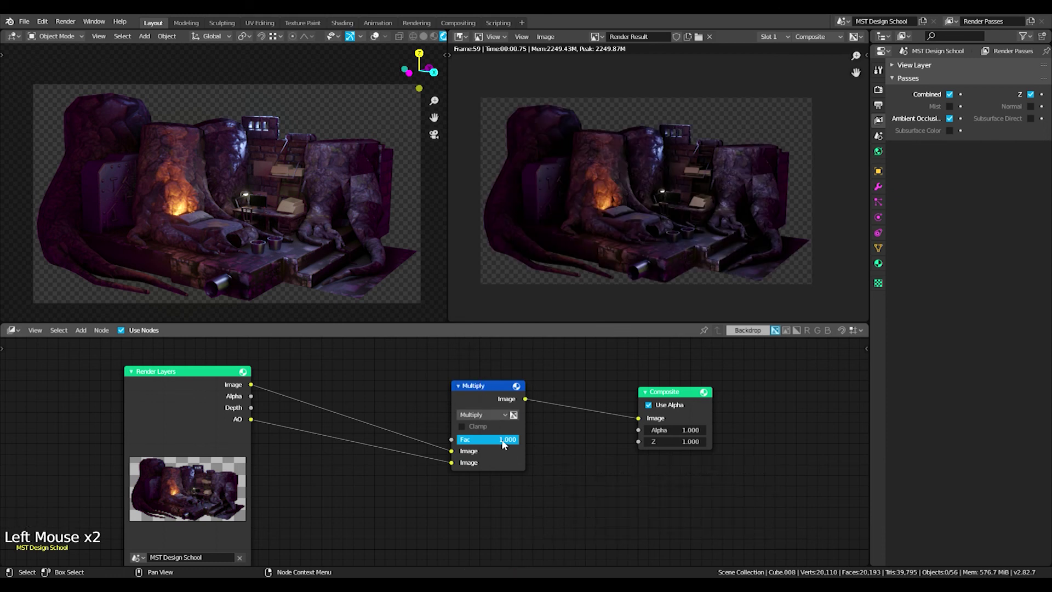
drag(505, 444, 456, 444)
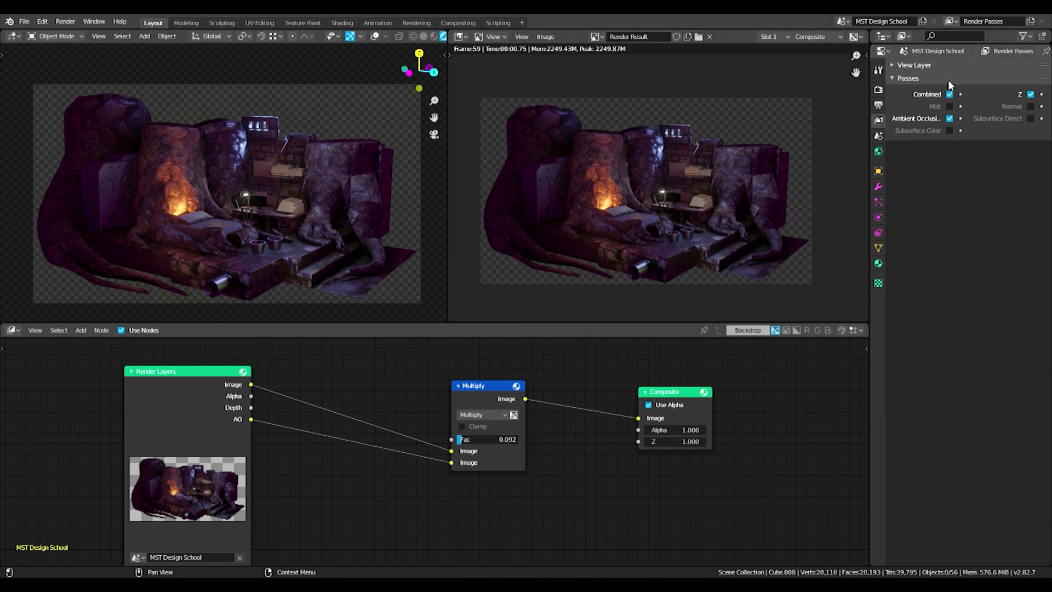